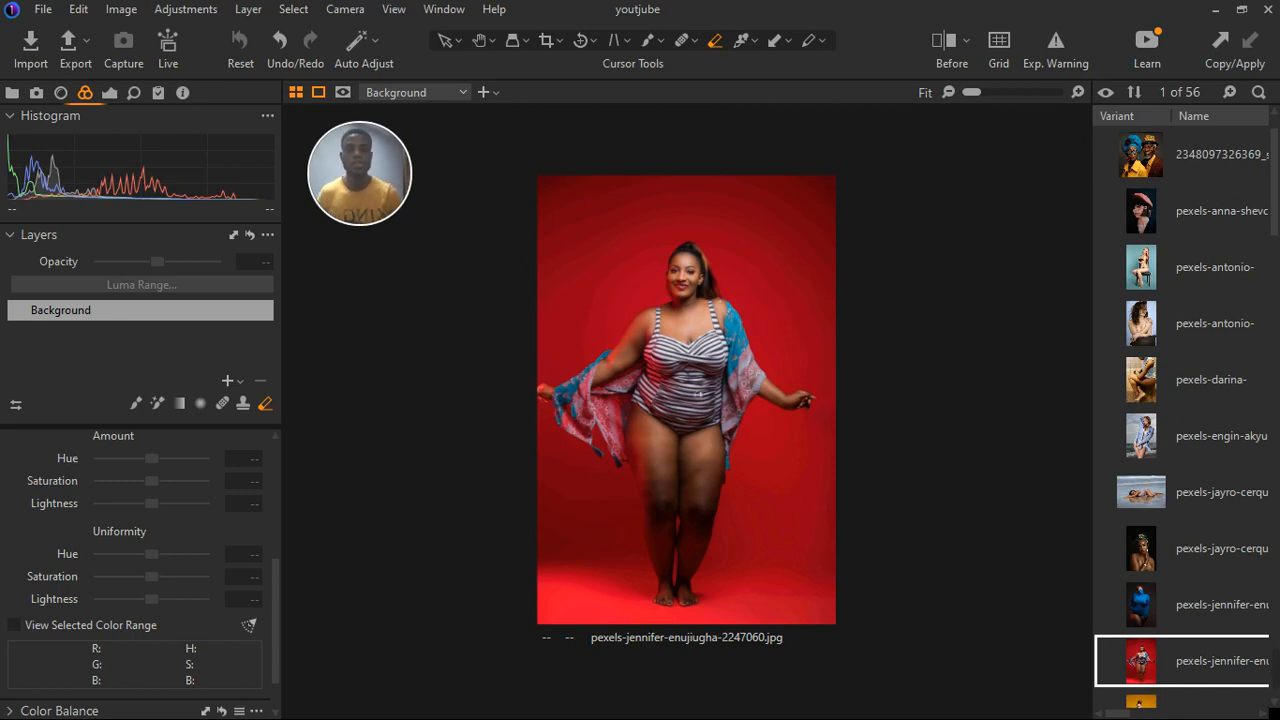
Add a new empty adjustment layer to the full-length portrait against the red background
scroll(692, 607, up, 3)
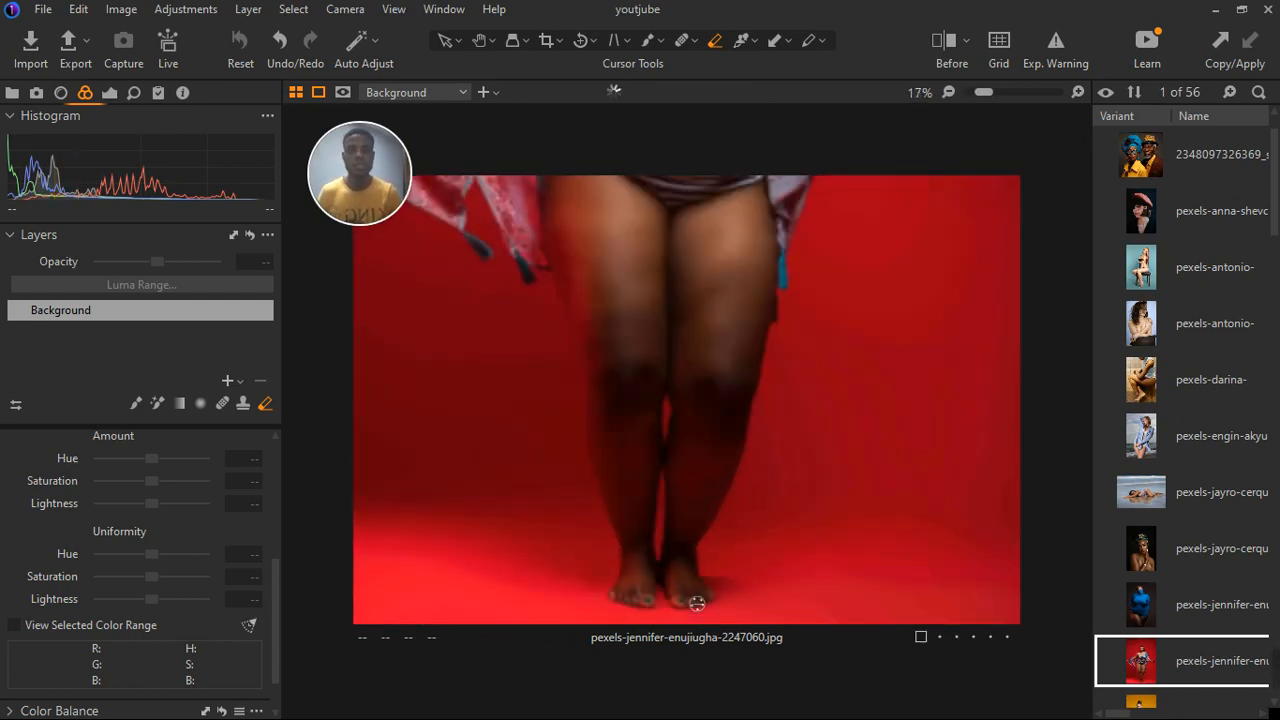
scroll(694, 601, down, 1)
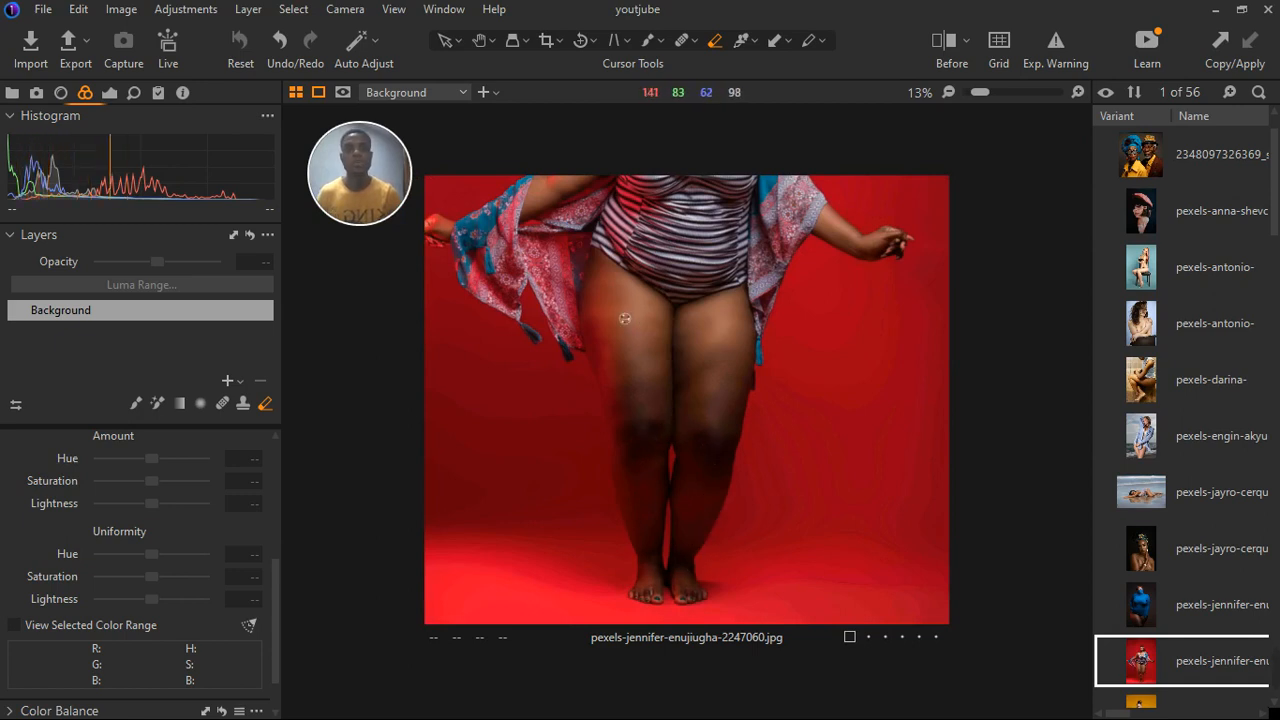
scroll(615, 371, down, 2)
scroll(684, 501, up, 2)
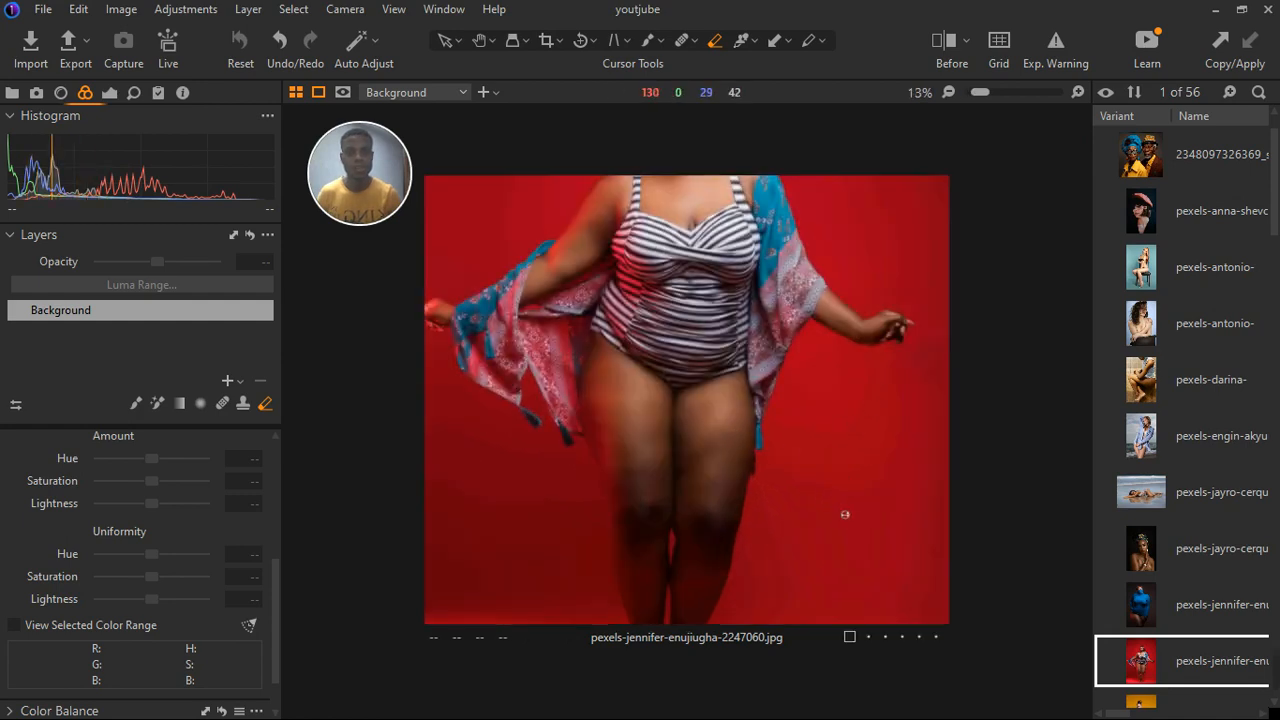
scroll(843, 483, down, 1)
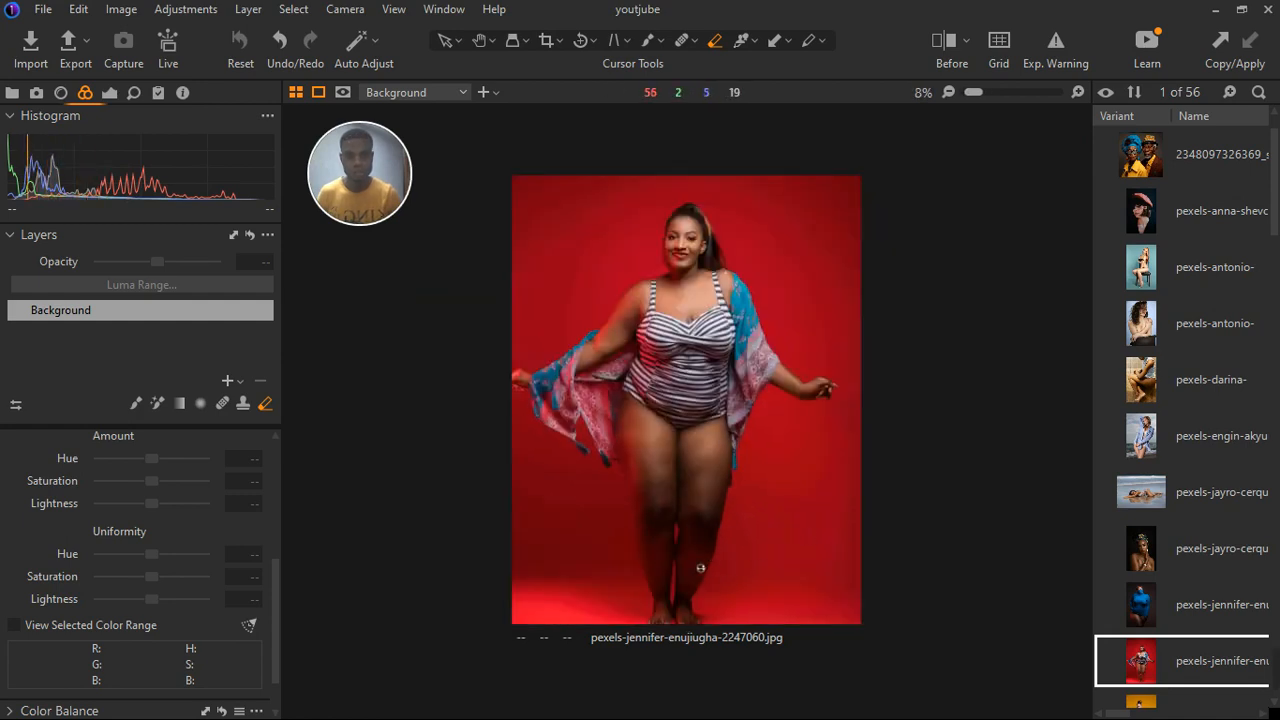
scroll(751, 471, down, 1)
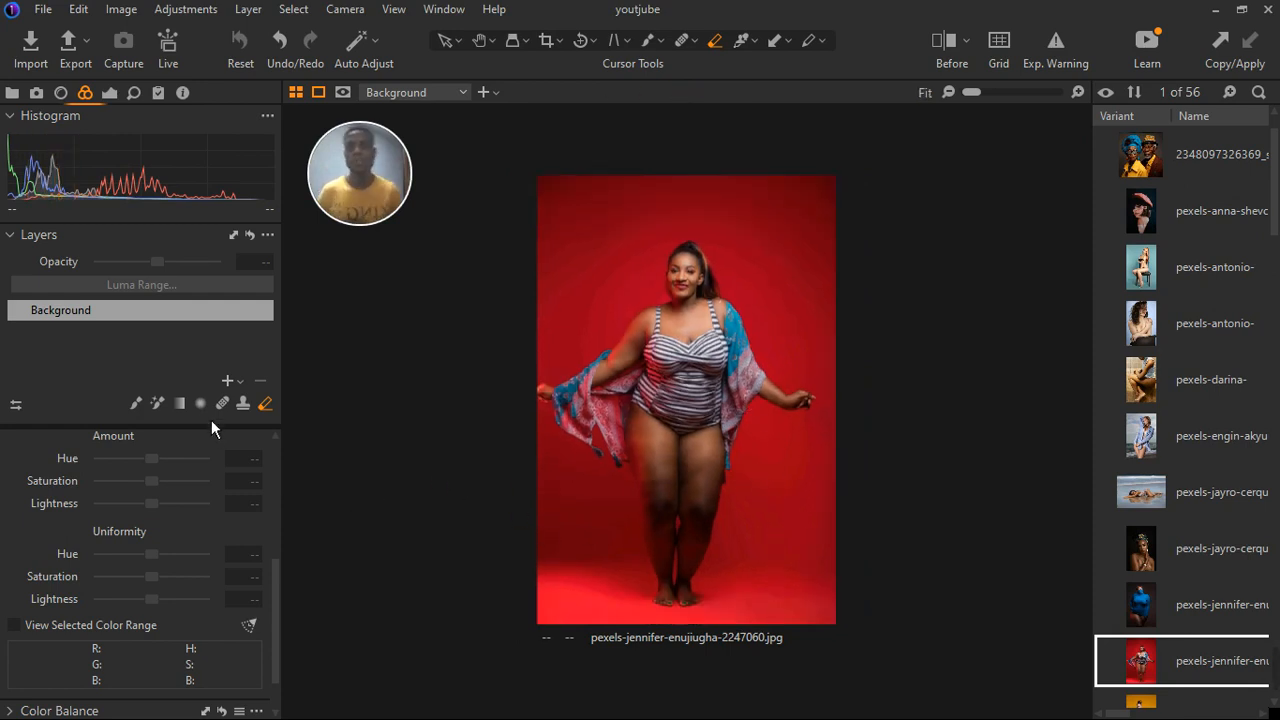
click(243, 385)
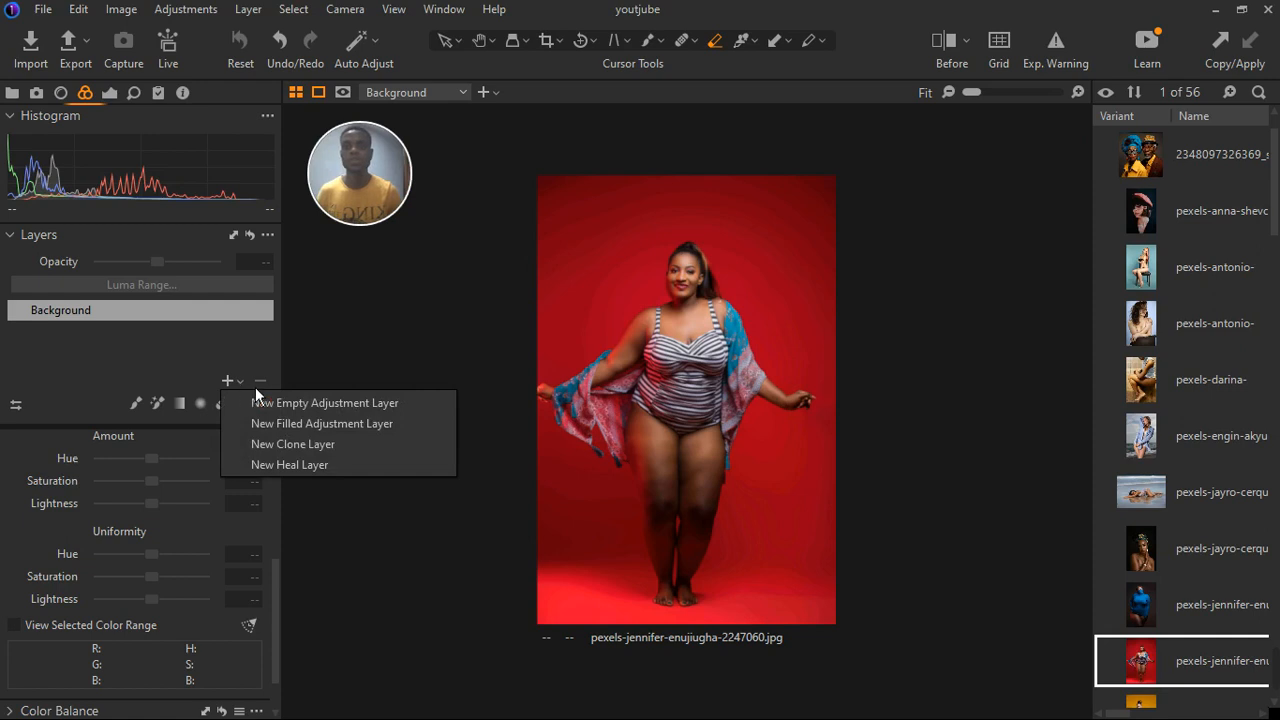
click(289, 408)
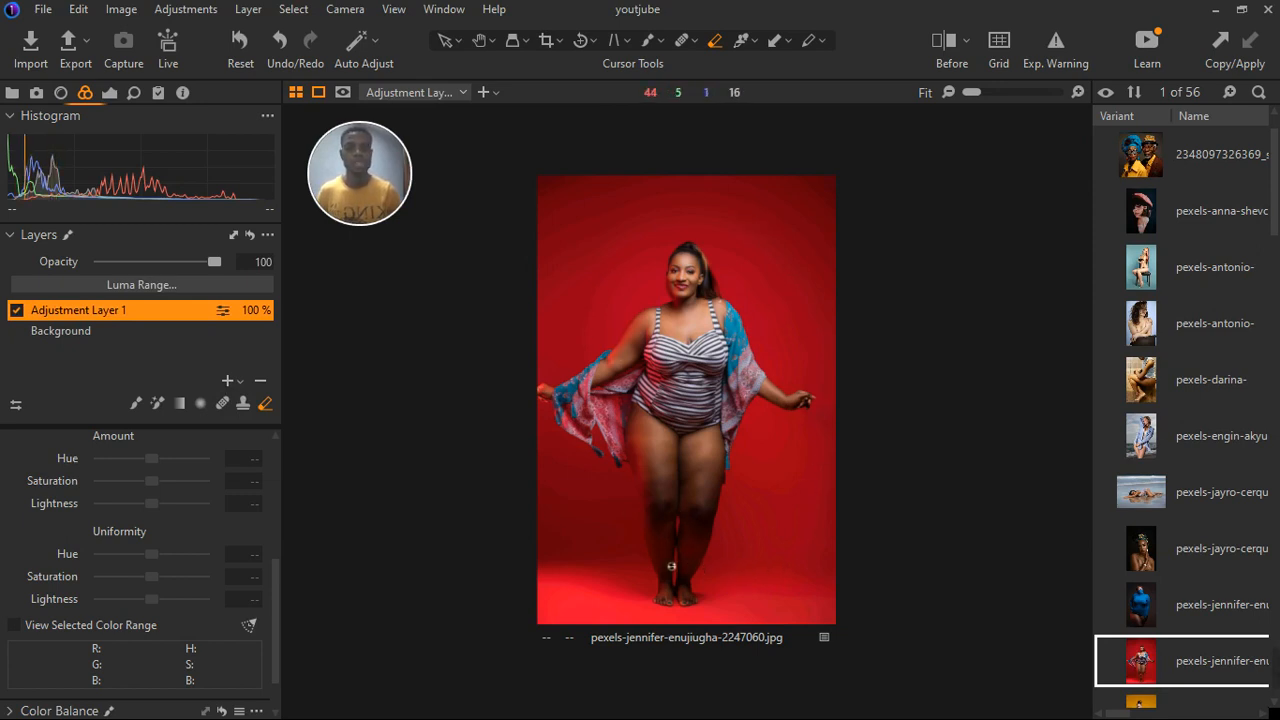
Mask the red background and the dark lower legs on the new layer with the Magic Brush
scroll(705, 566, up, 2)
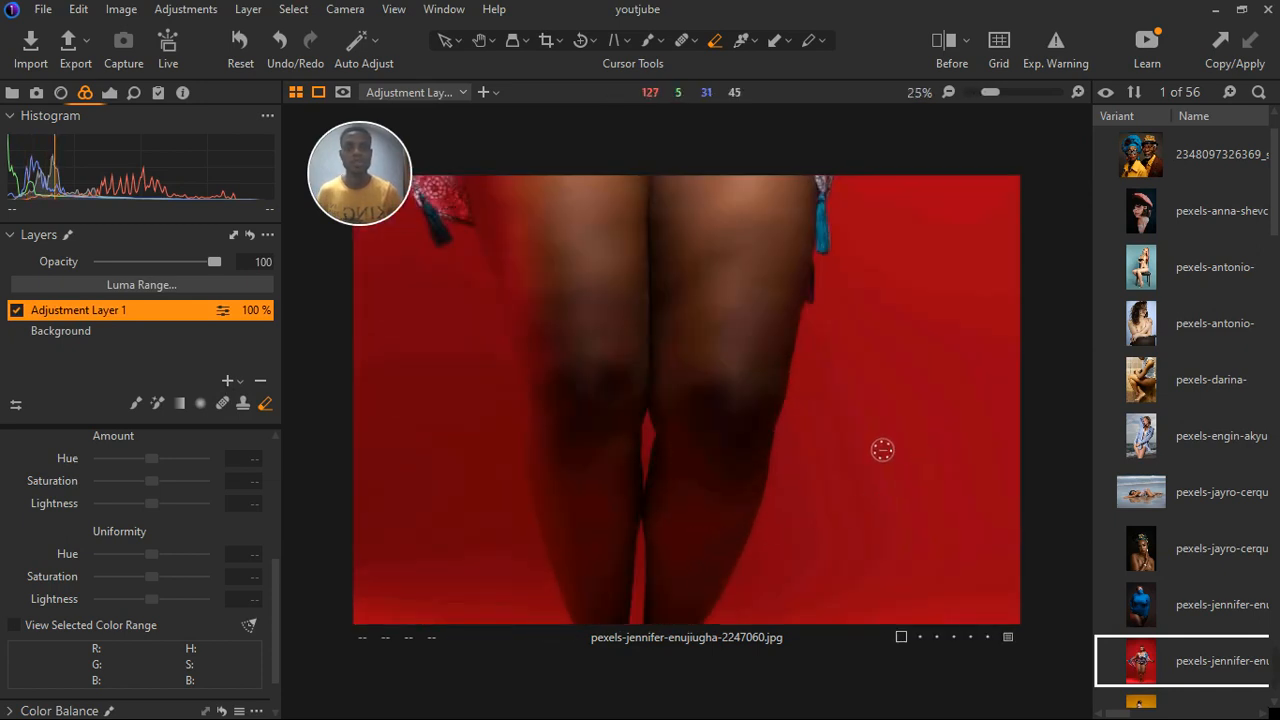
scroll(882, 450, down, 1)
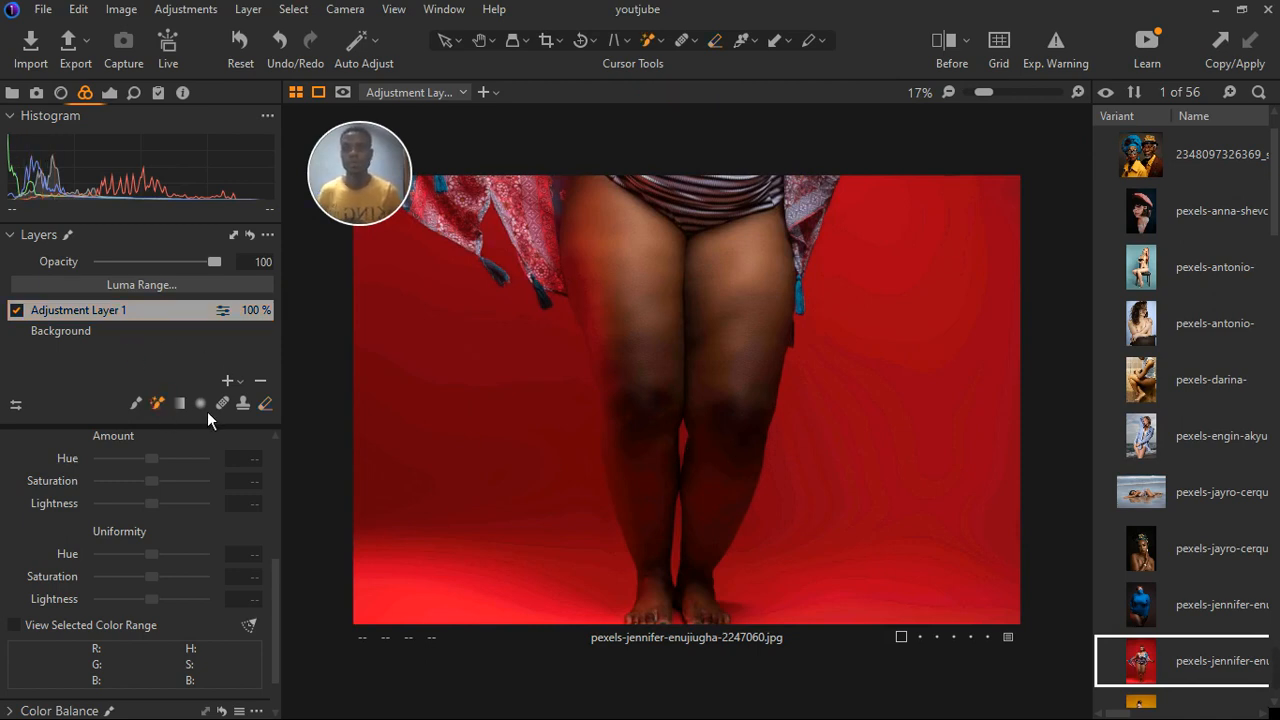
scroll(558, 480, down, 2)
click(558, 480)
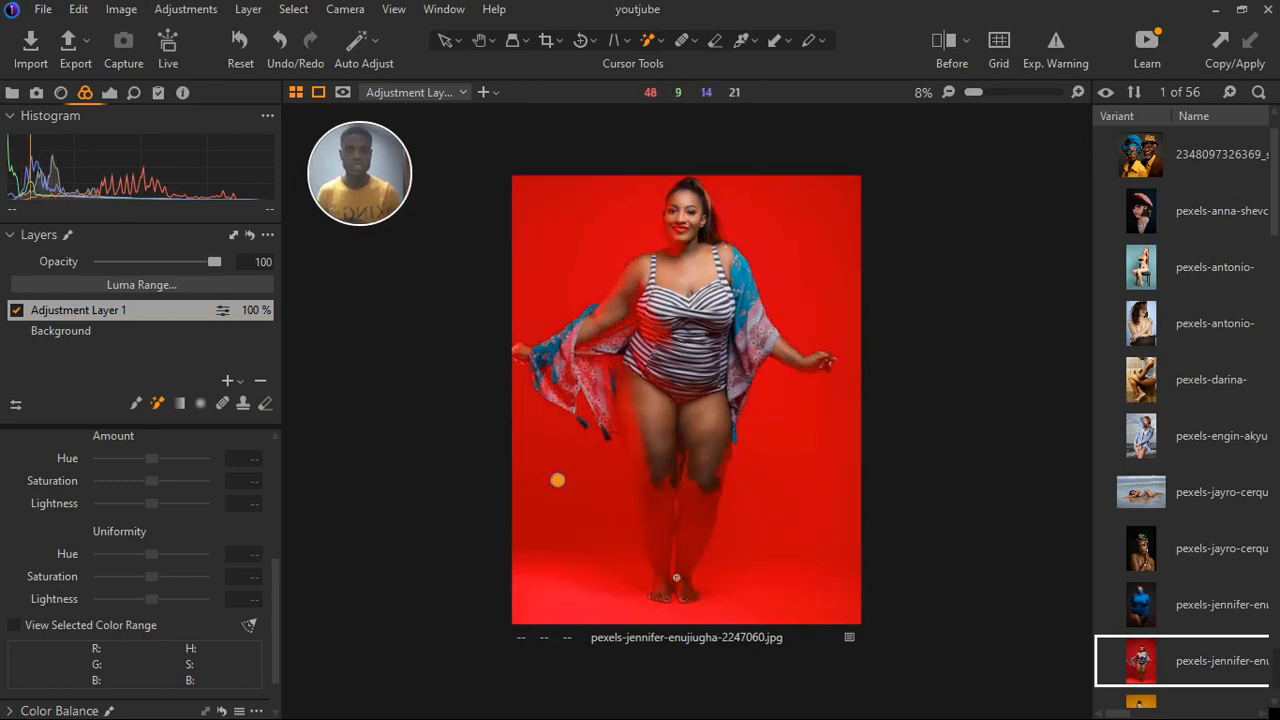
Try to extend the Magic Brush mask over the knees and thighs, and undo the strokes
scroll(700, 487, up, 1)
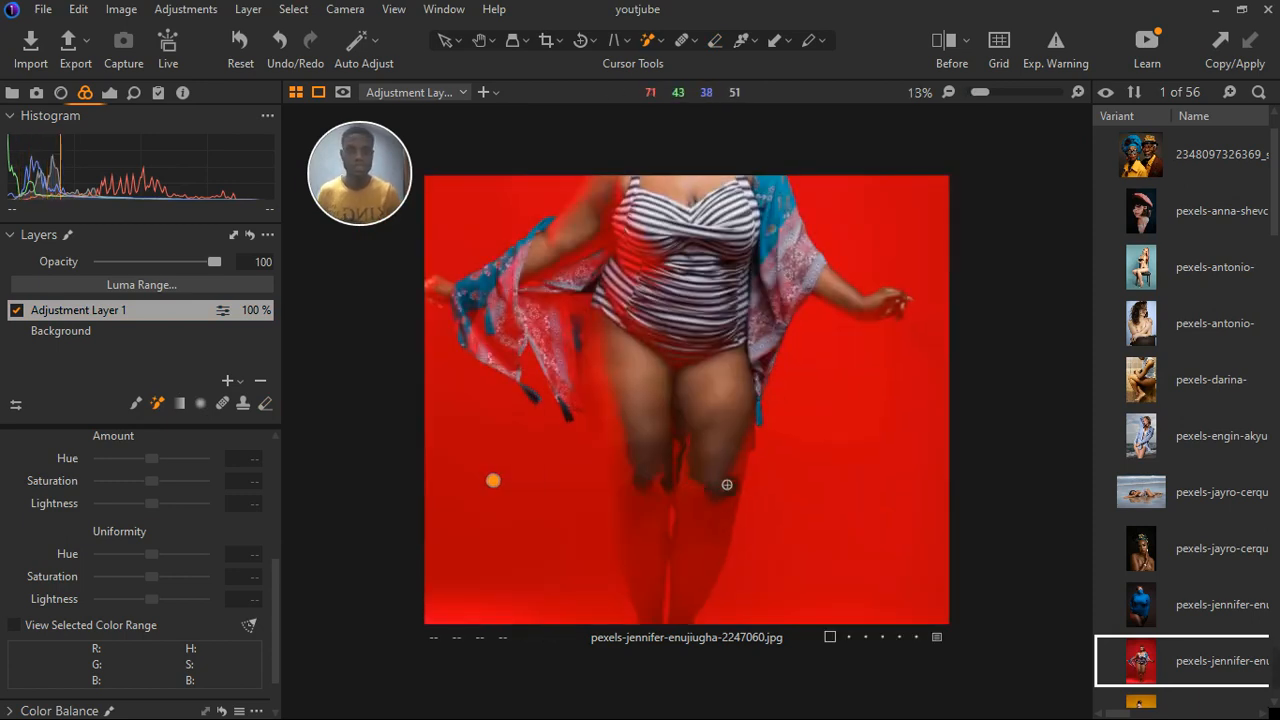
scroll(727, 485, up, 2)
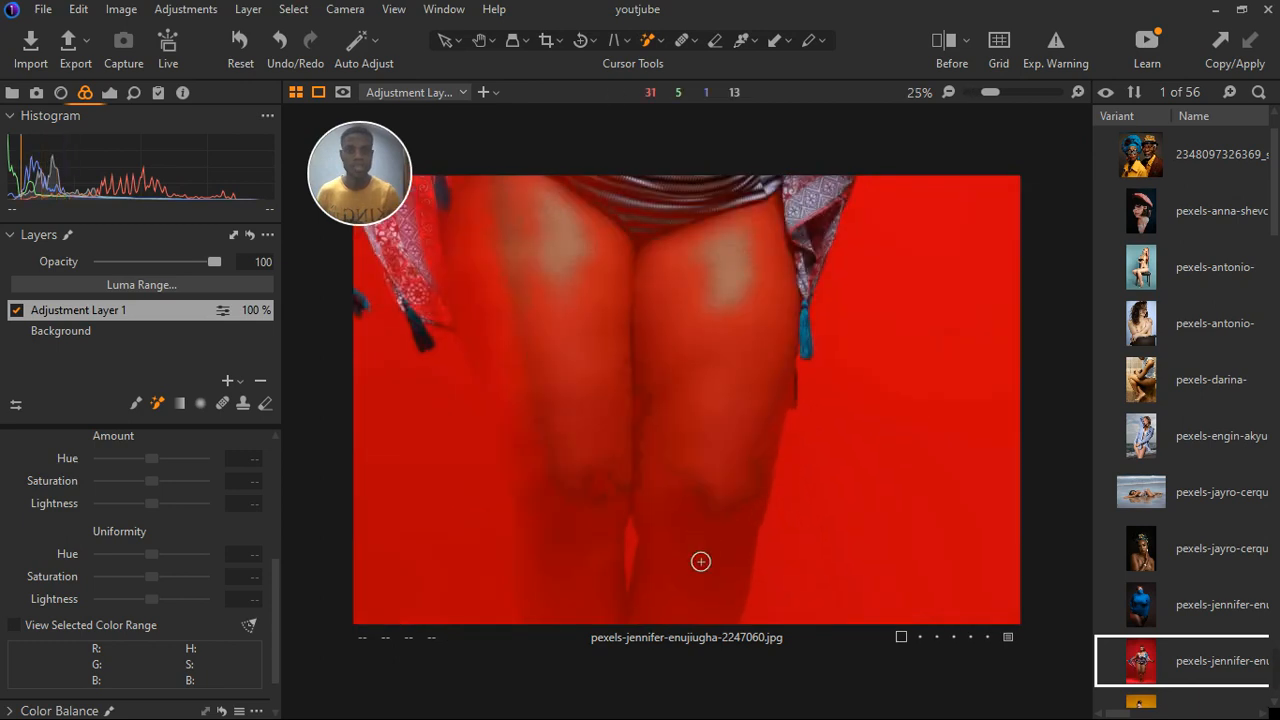
scroll(699, 556, down, 1)
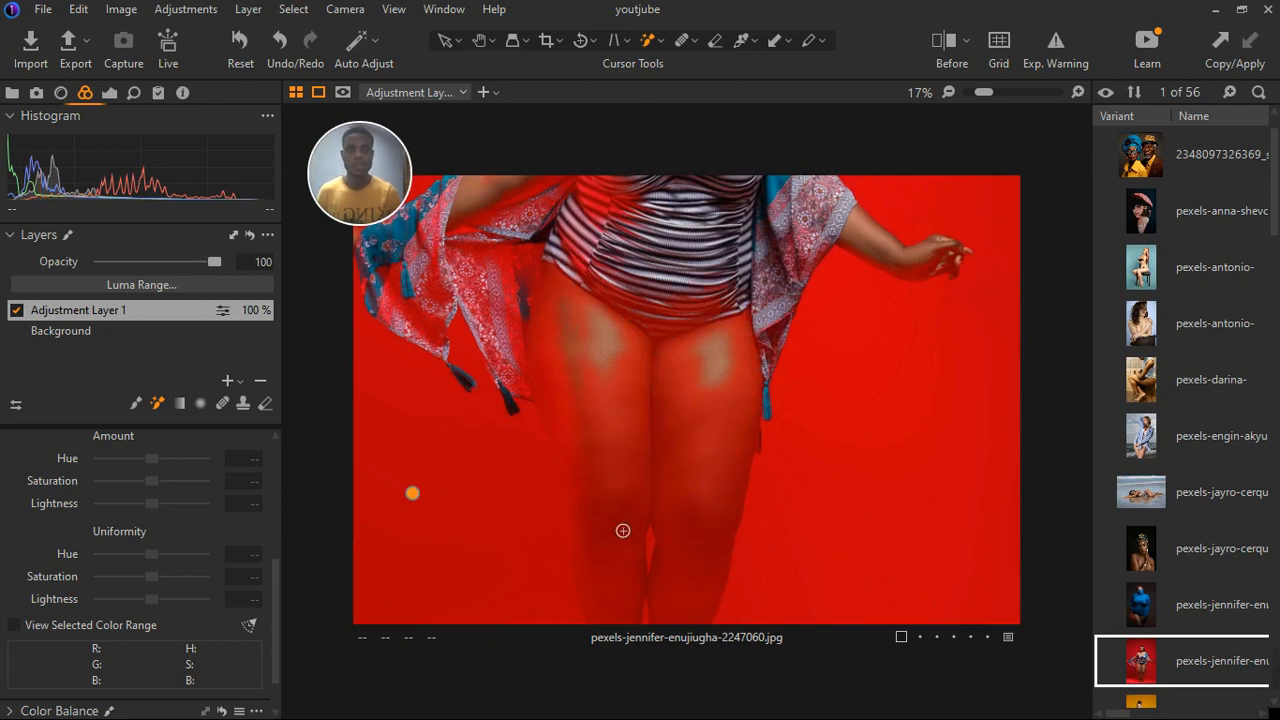
scroll(618, 553, down, 3)
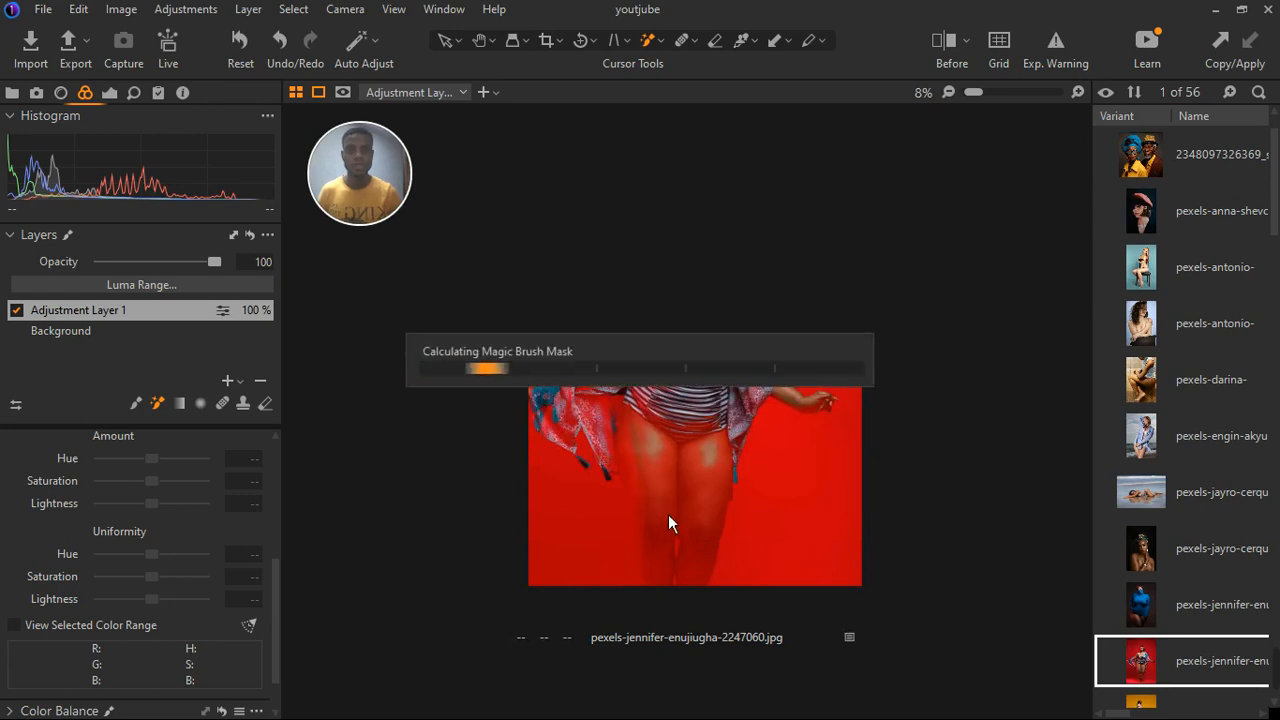
scroll(661, 513, down, 1)
key(y)
key(y)
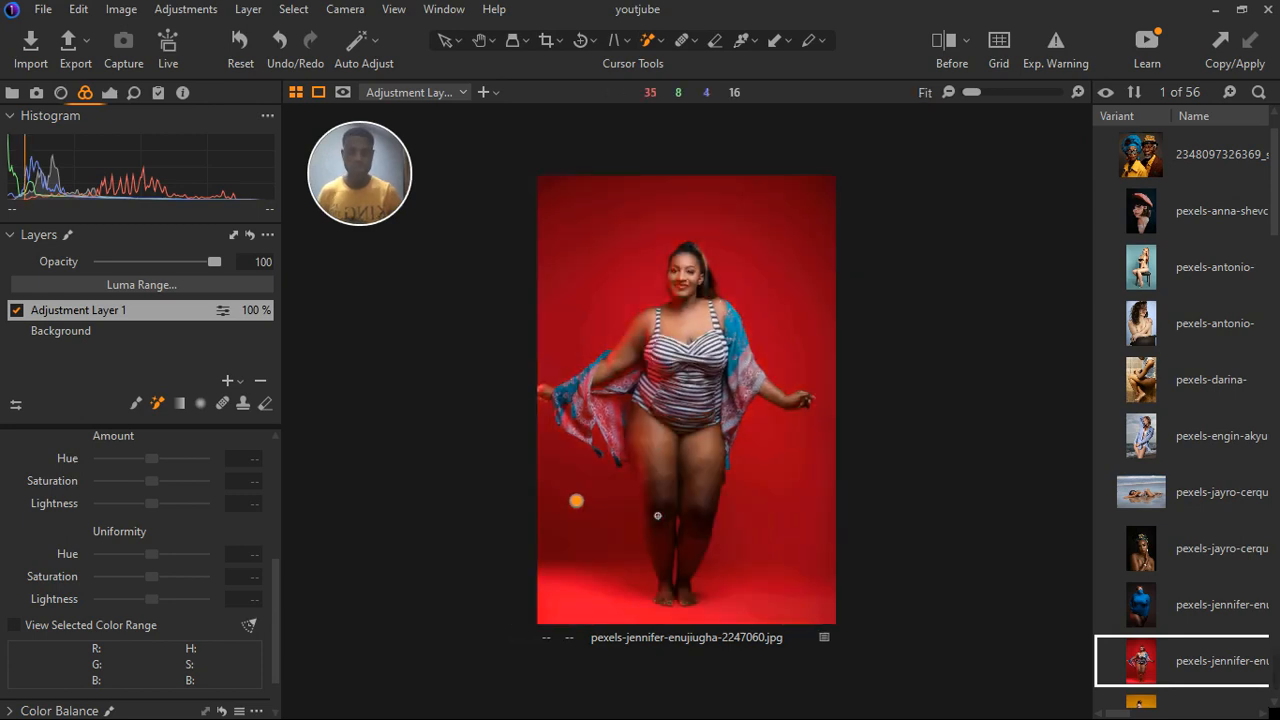
key(m)
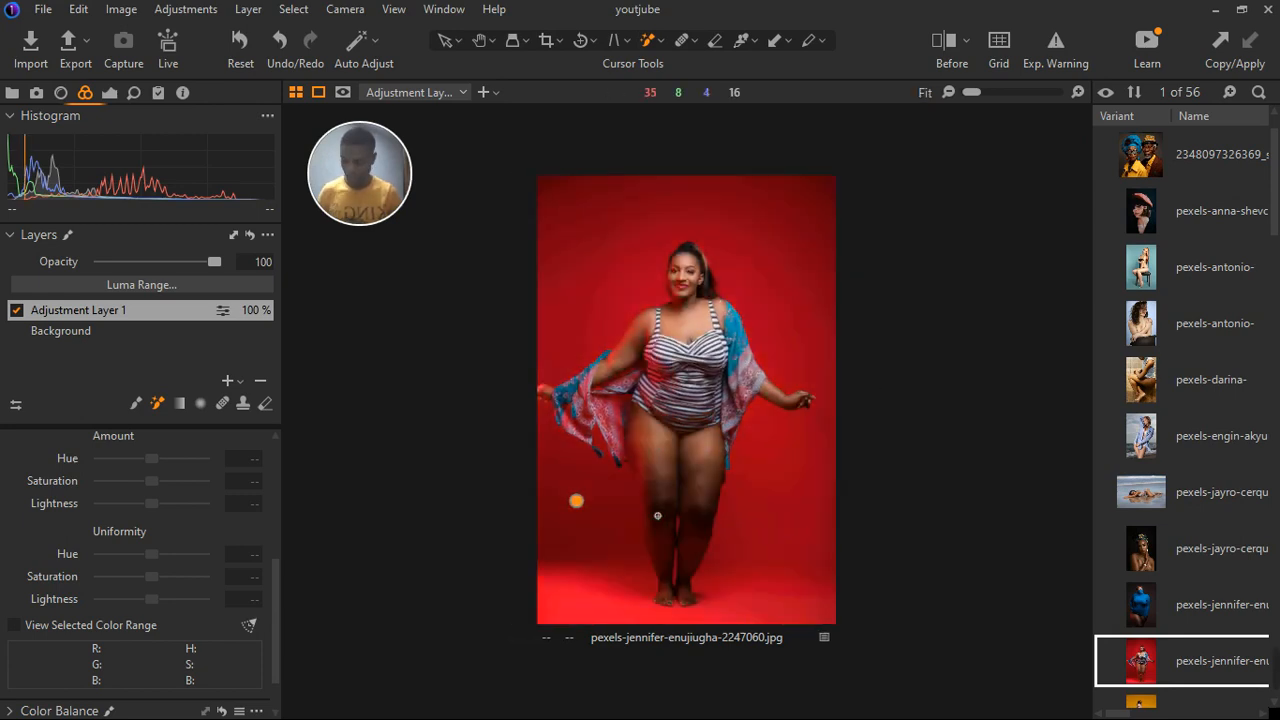
key(ctrl+z)
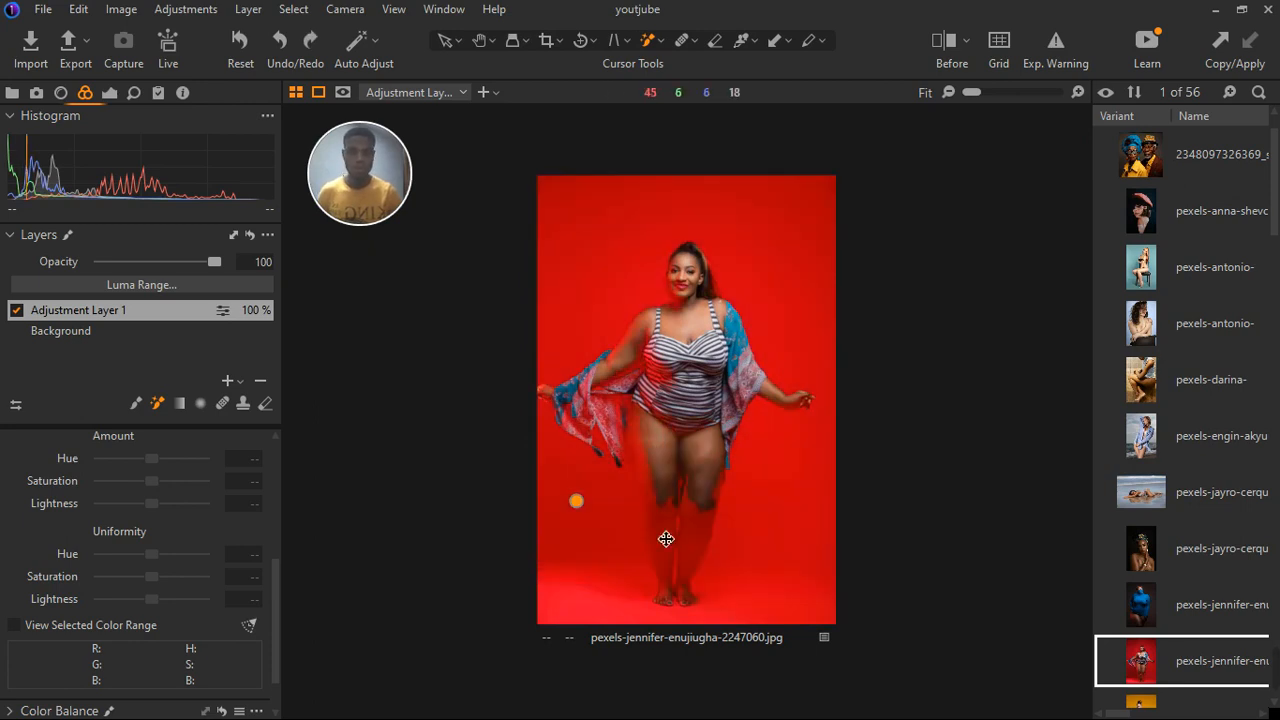
Extend the layer mask over the unmasked skin on both thighs with the Magic Brush
scroll(660, 527, up, 2)
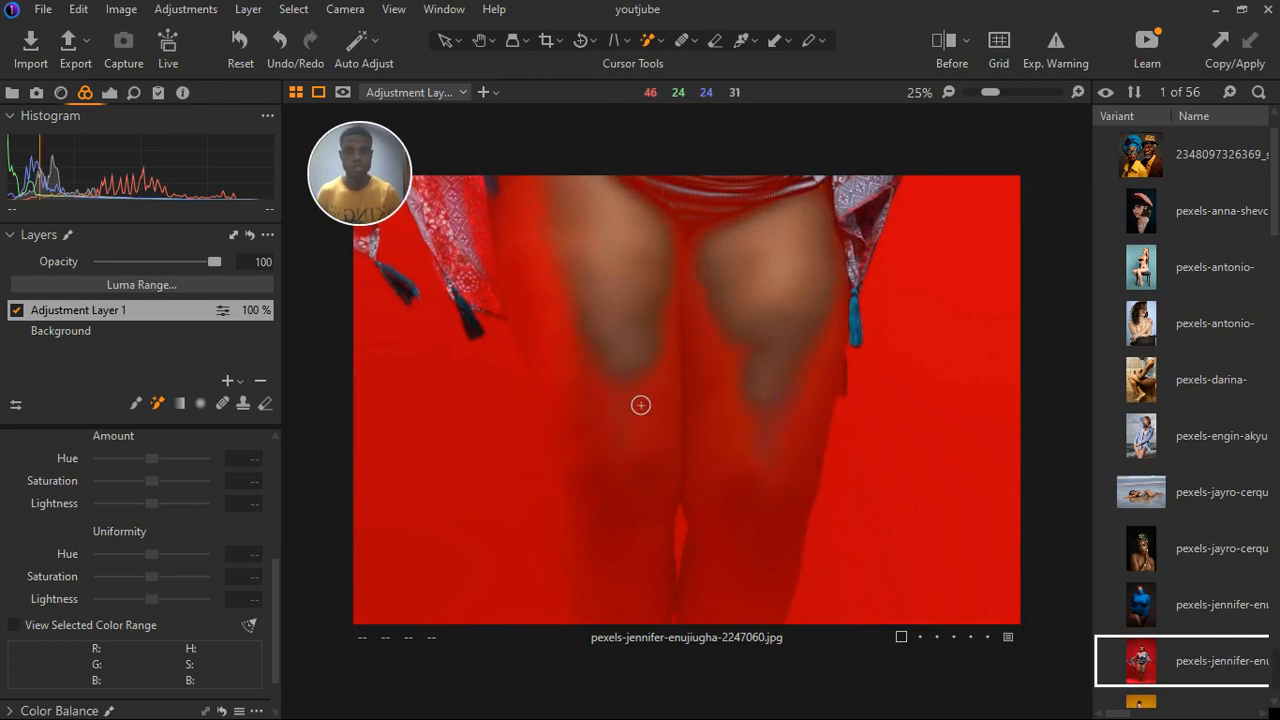
right_click(788, 376)
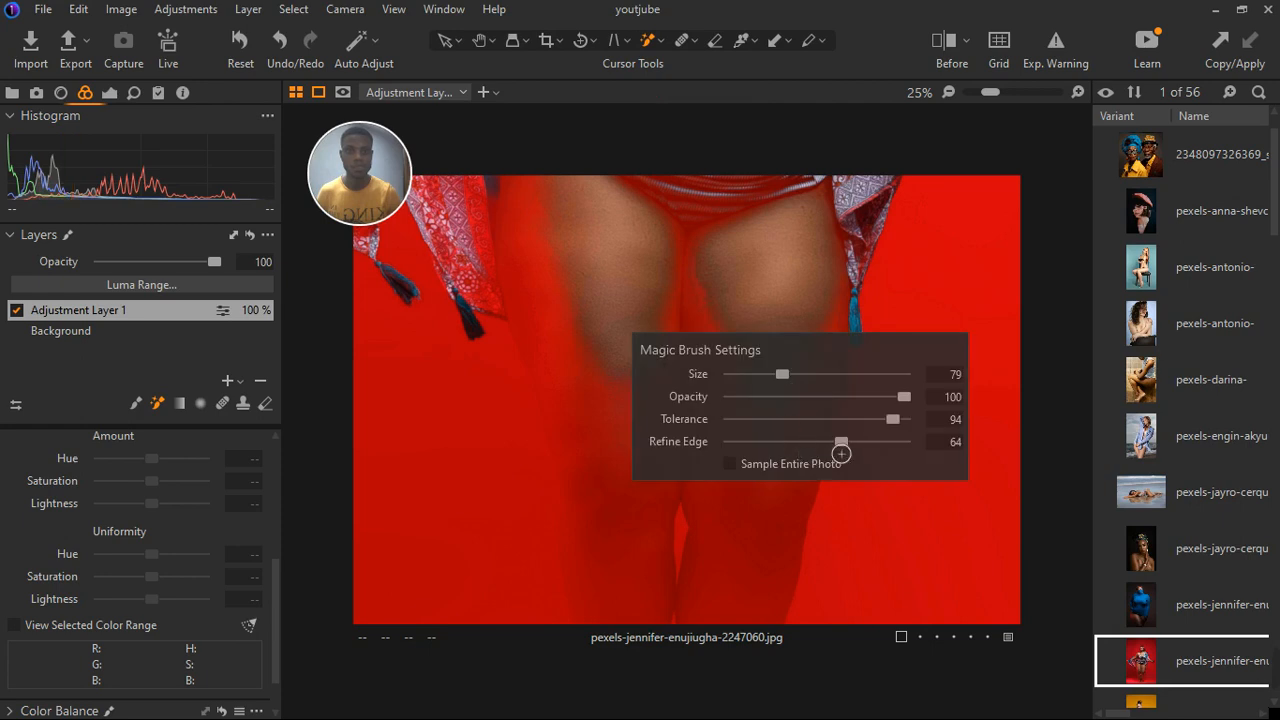
drag(845, 441, 742, 419)
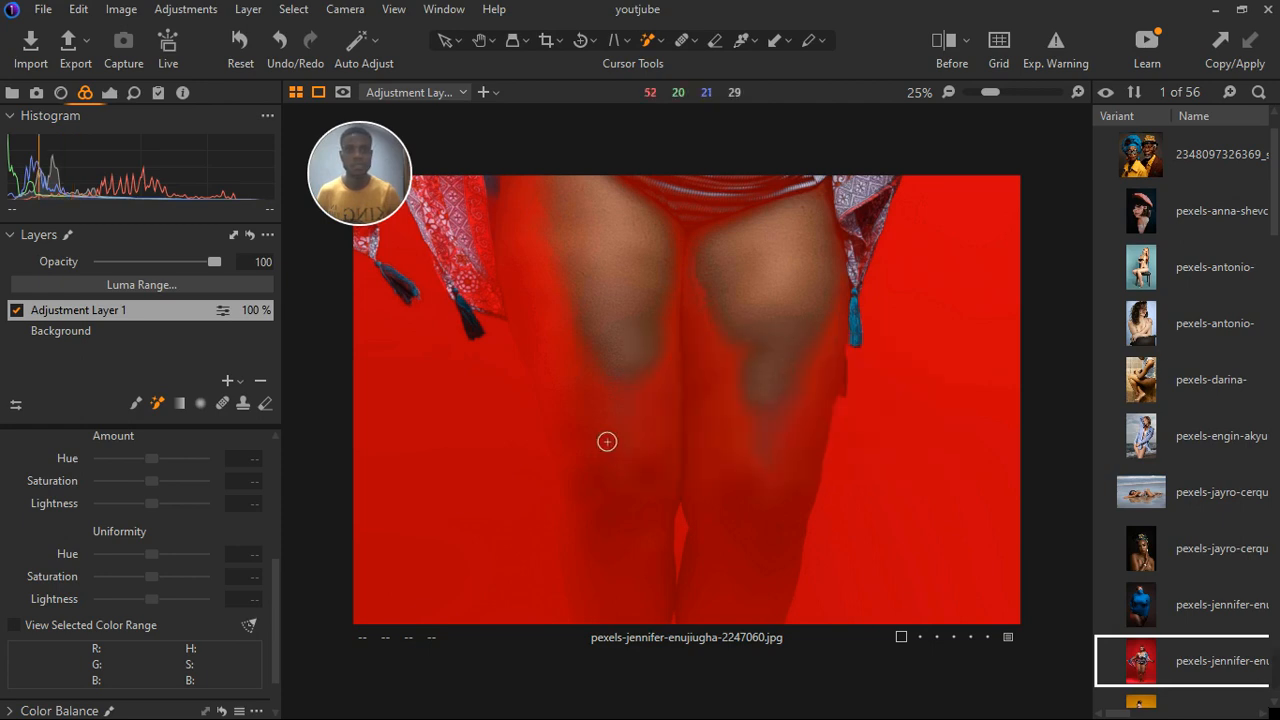
click(785, 386)
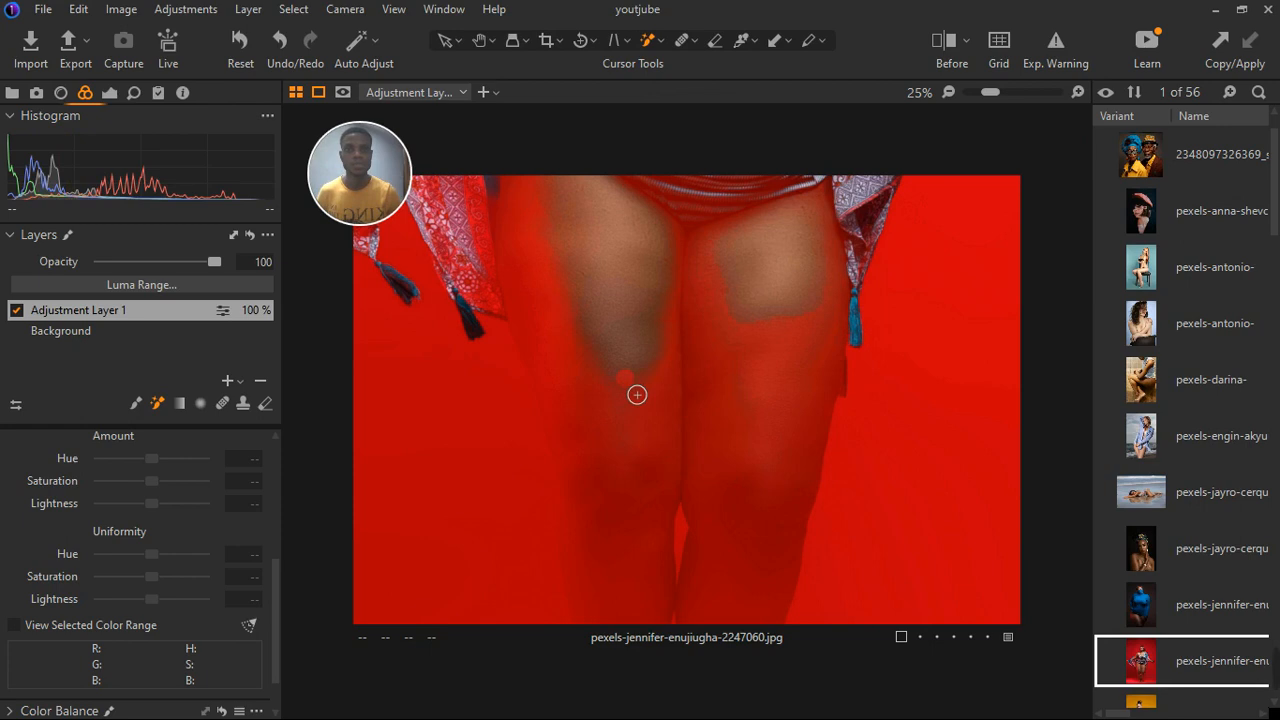
click(587, 336)
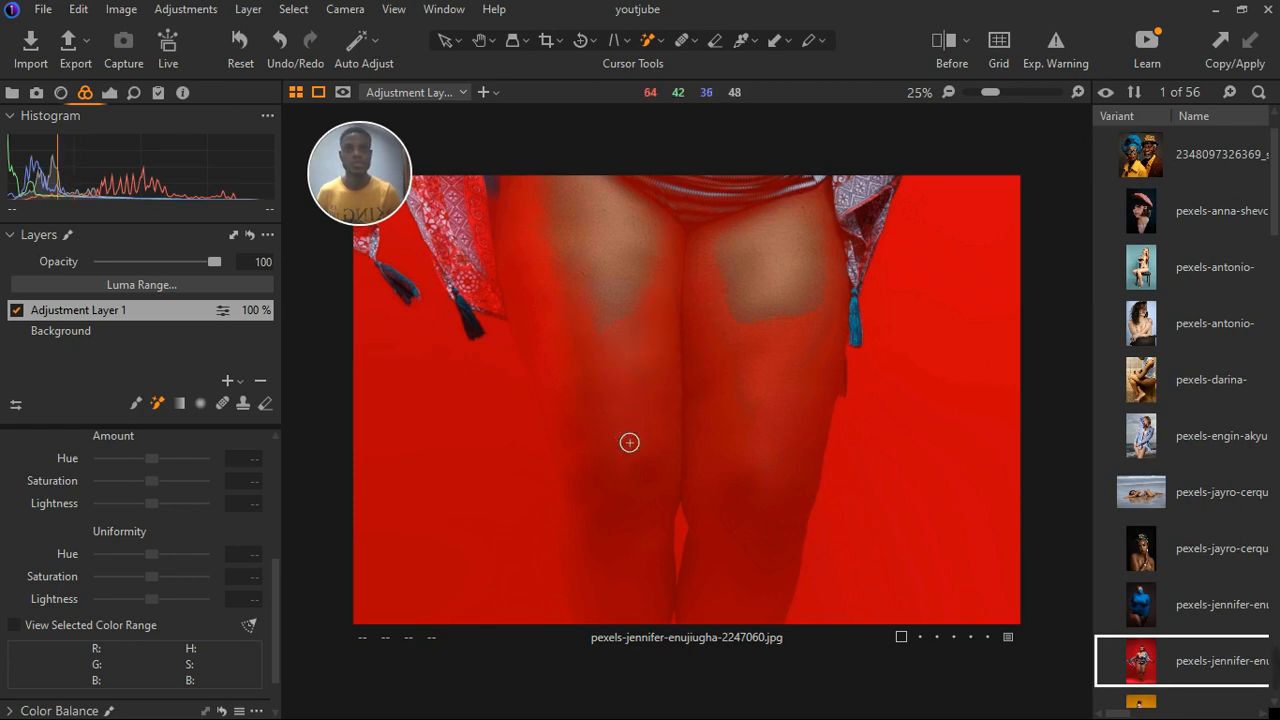
click(754, 326)
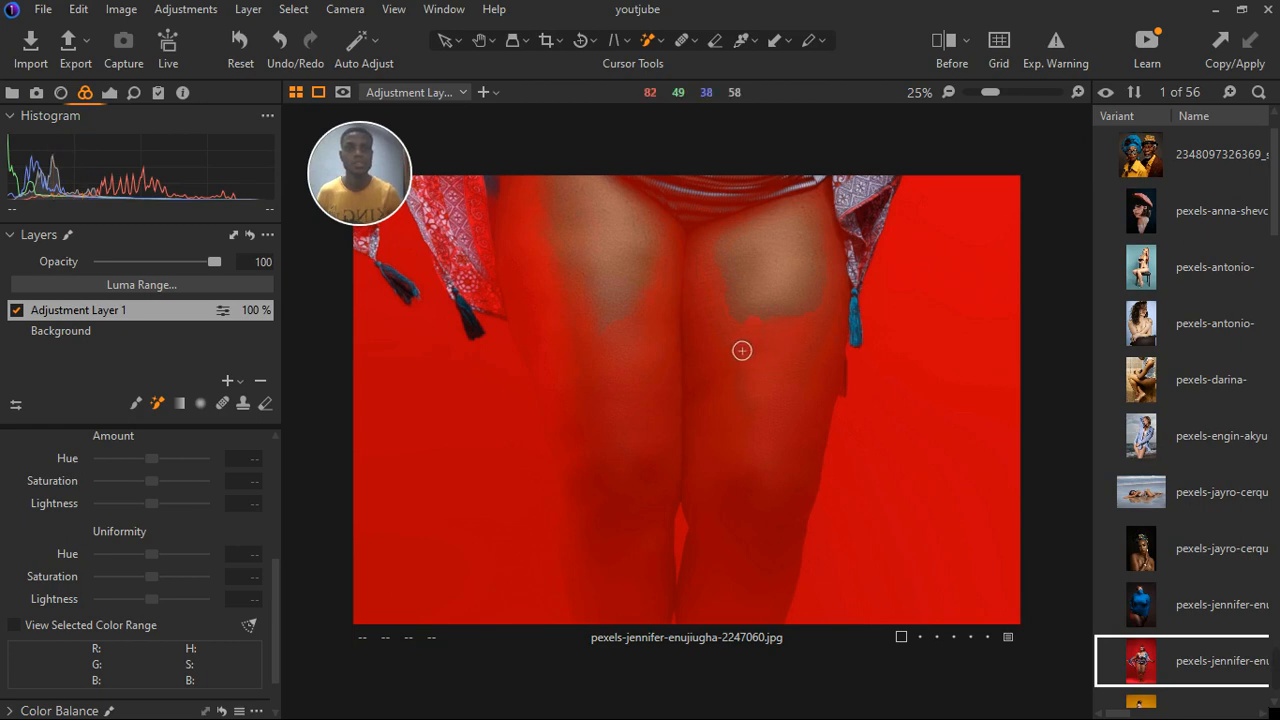
key(ctrl+0)
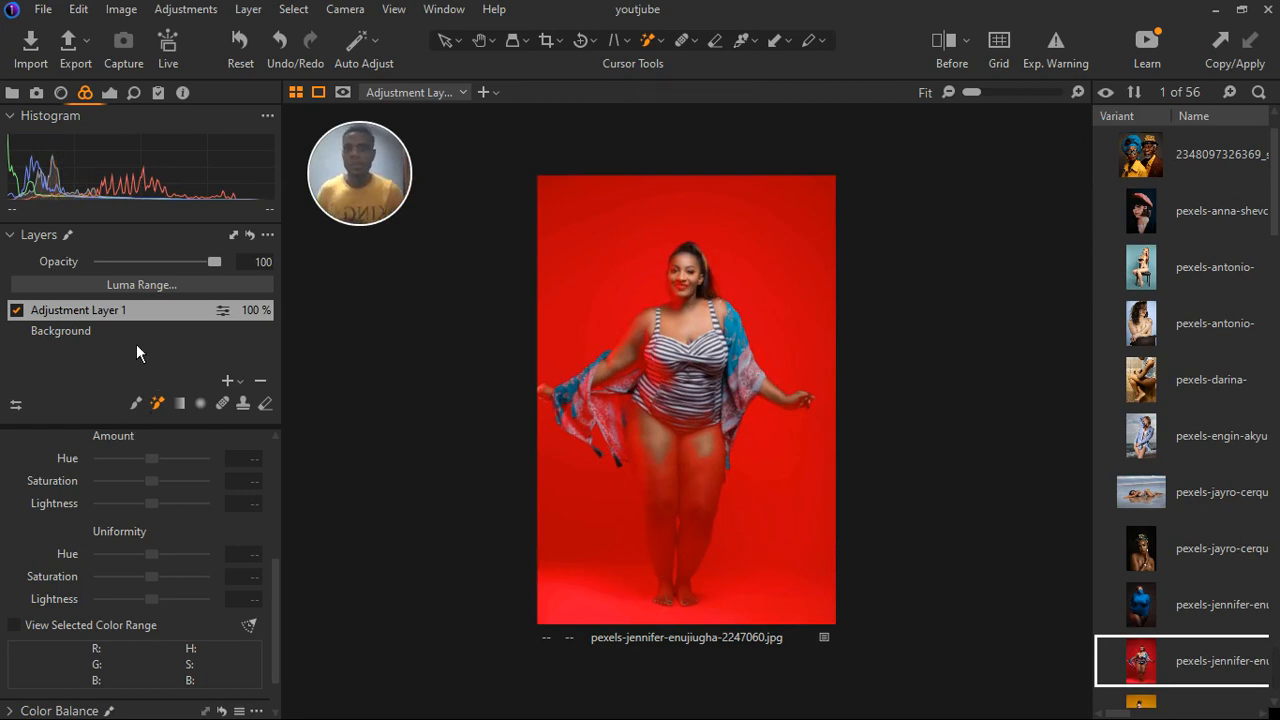
Rename the adjustment layer as "skin correct 1"
double_click(86, 312)
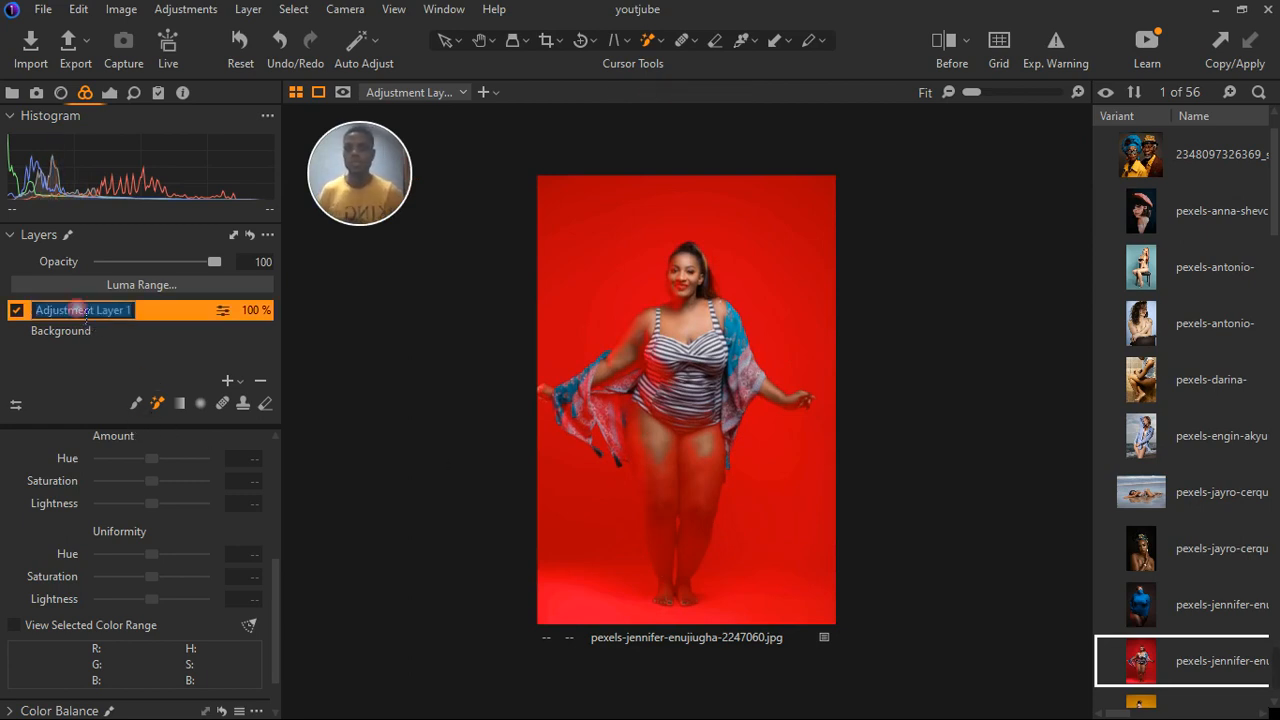
text(skin)
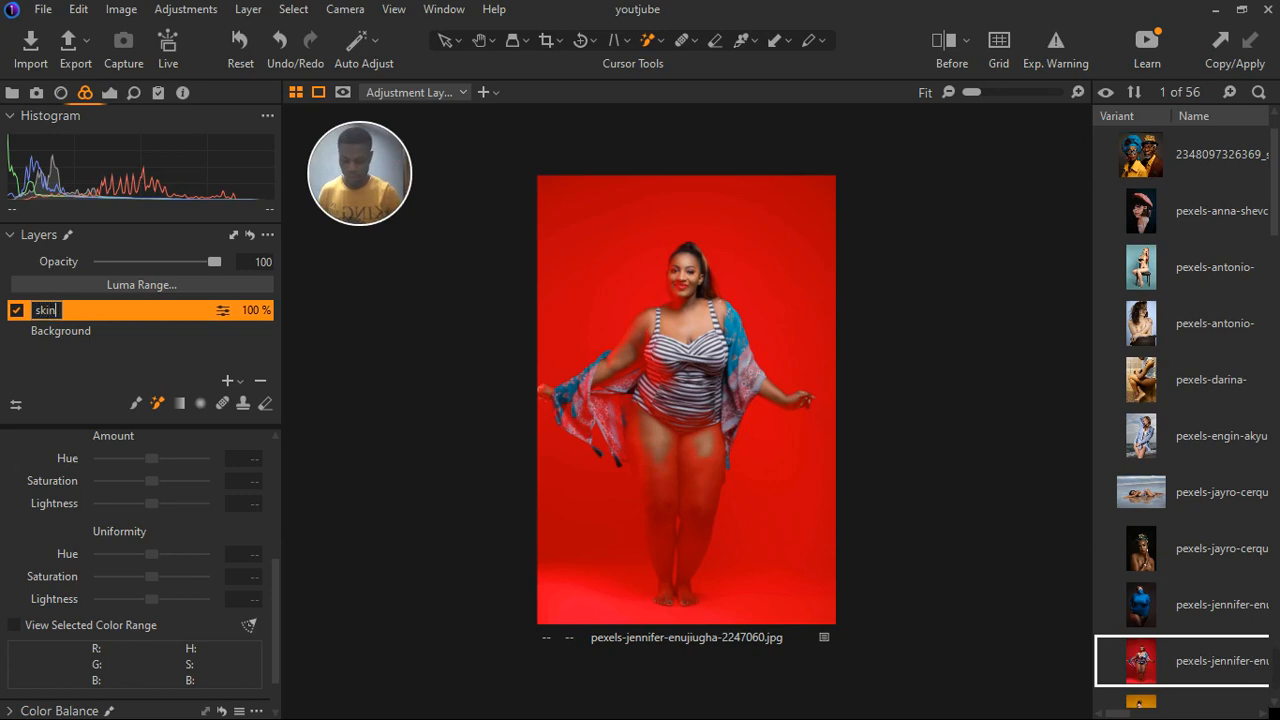
text( correct 1)
key(Return)
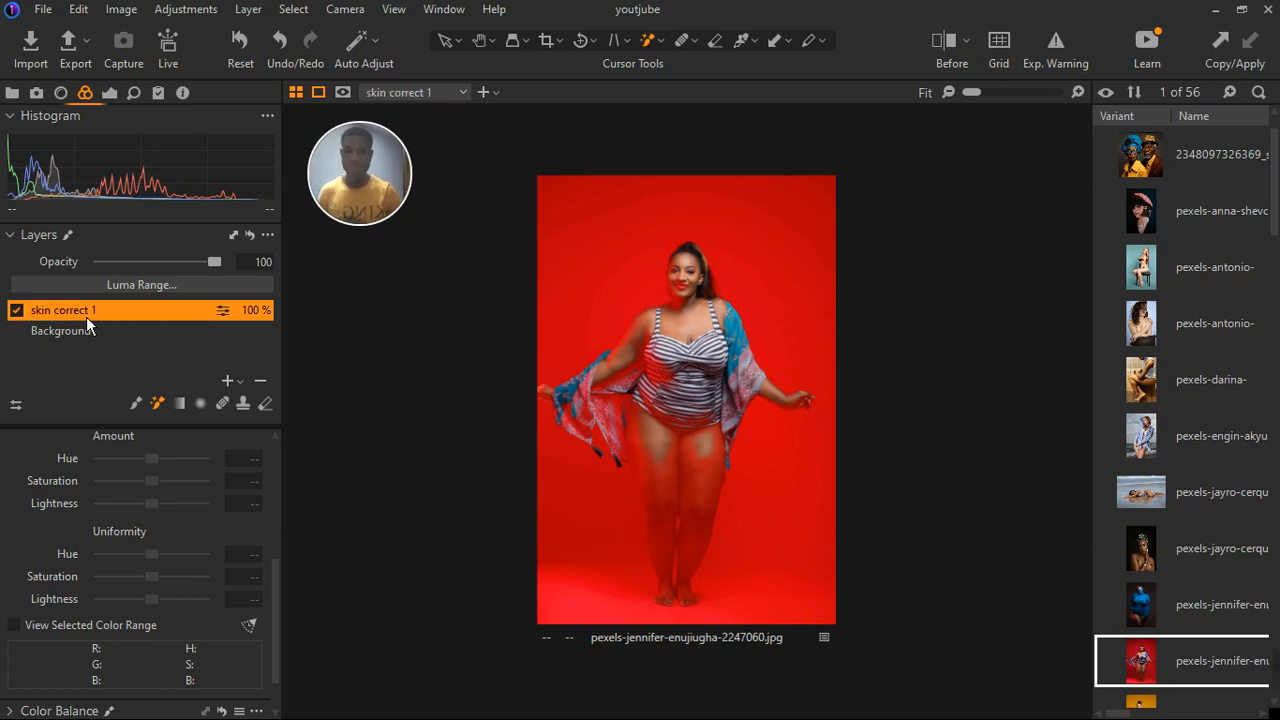
Lighten the masked area by setting High Dynamic Range Shadow to 31 and Black to 51, and set Saturation to -9
scroll(142, 528, up, 3)
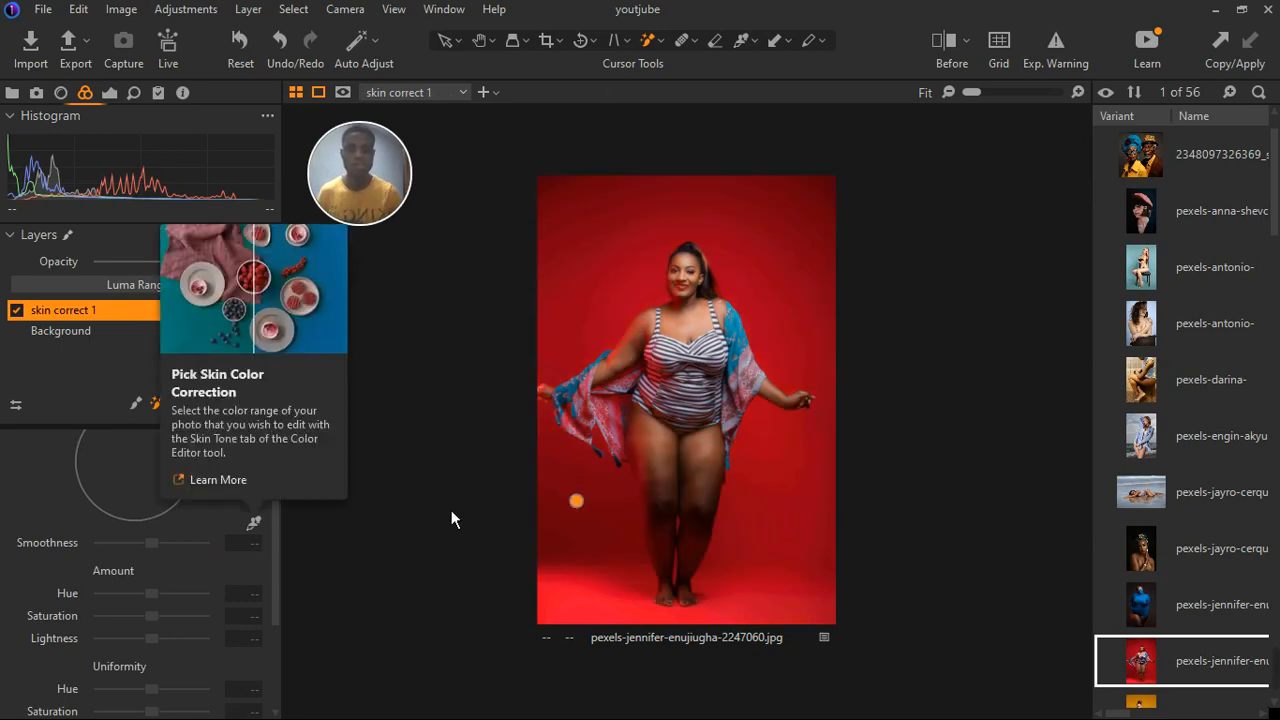
click(115, 95)
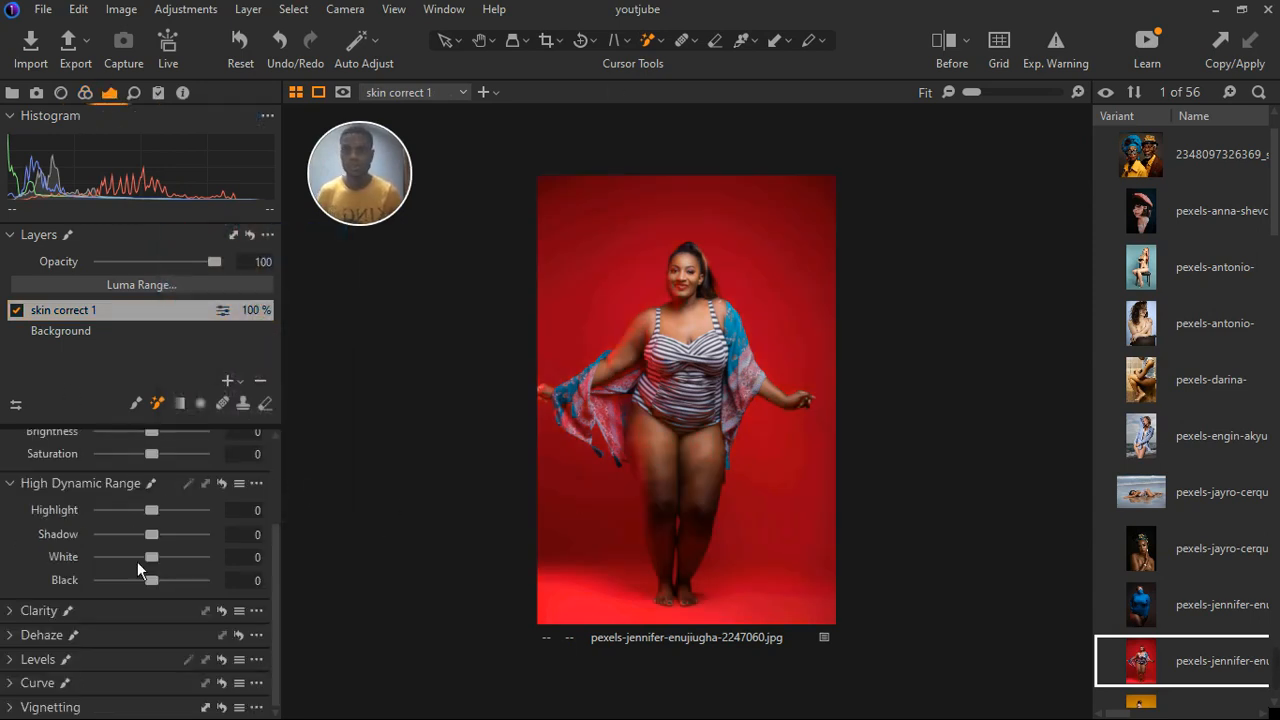
scroll(121, 573, up, 1)
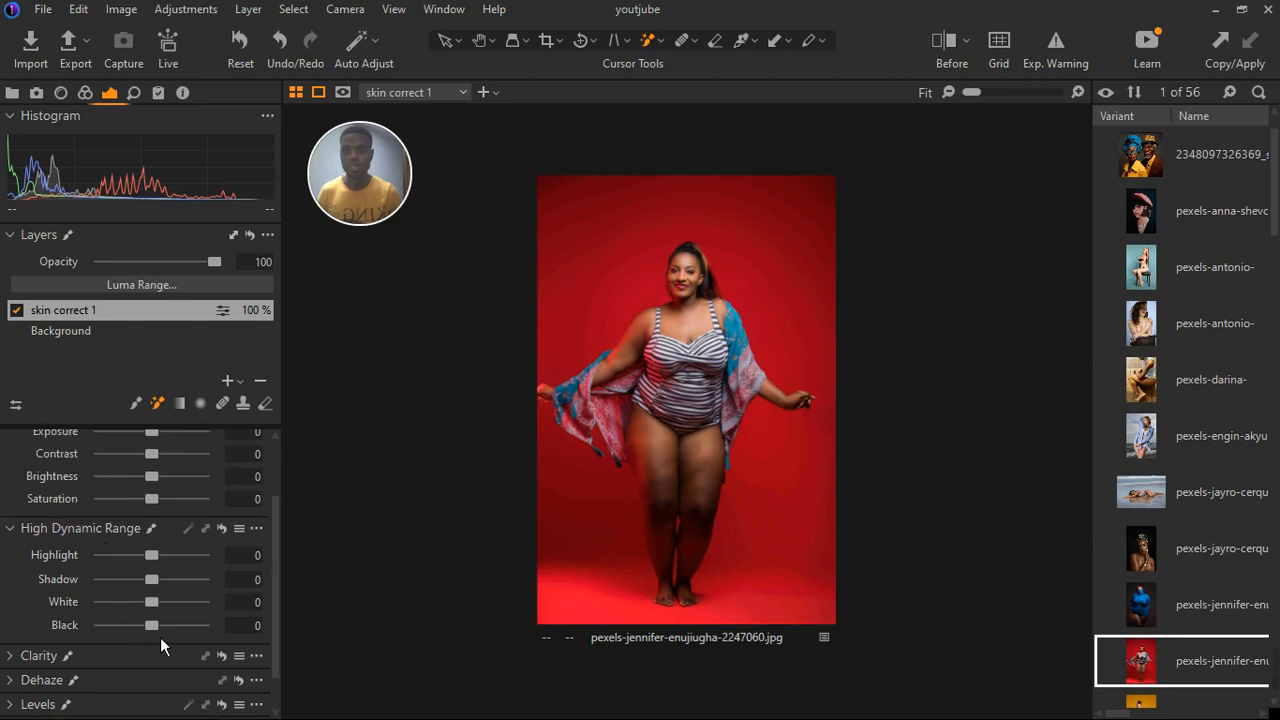
mouse_move(171, 626)
mouse_down()
mouse_move(194, 618)
mouse_move(178, 635)
mouse_up()
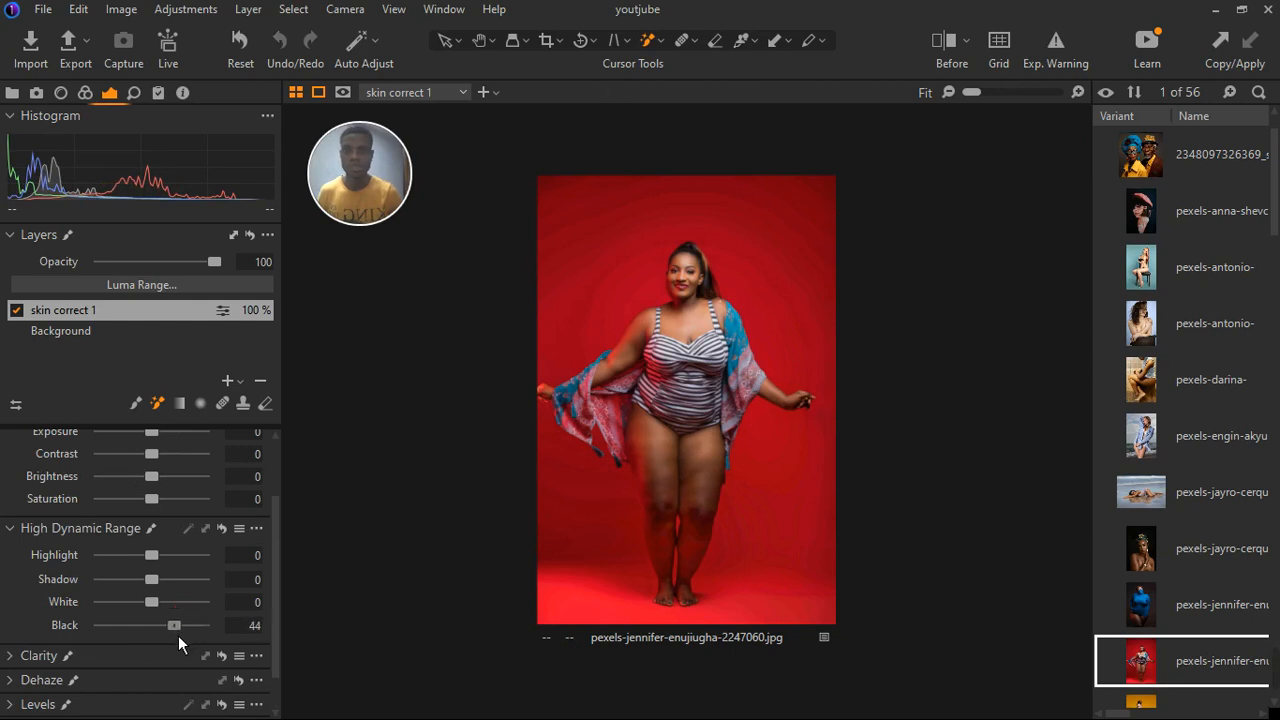
click(164, 582)
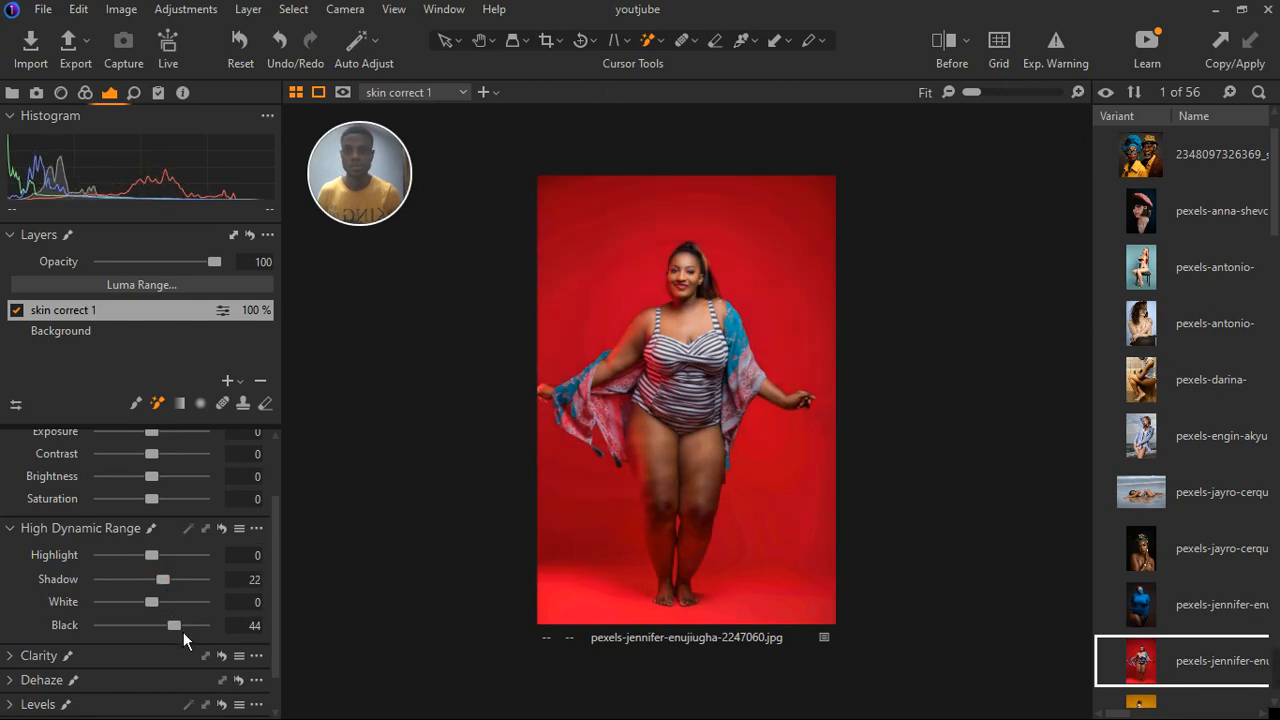
drag(149, 588, 180, 588)
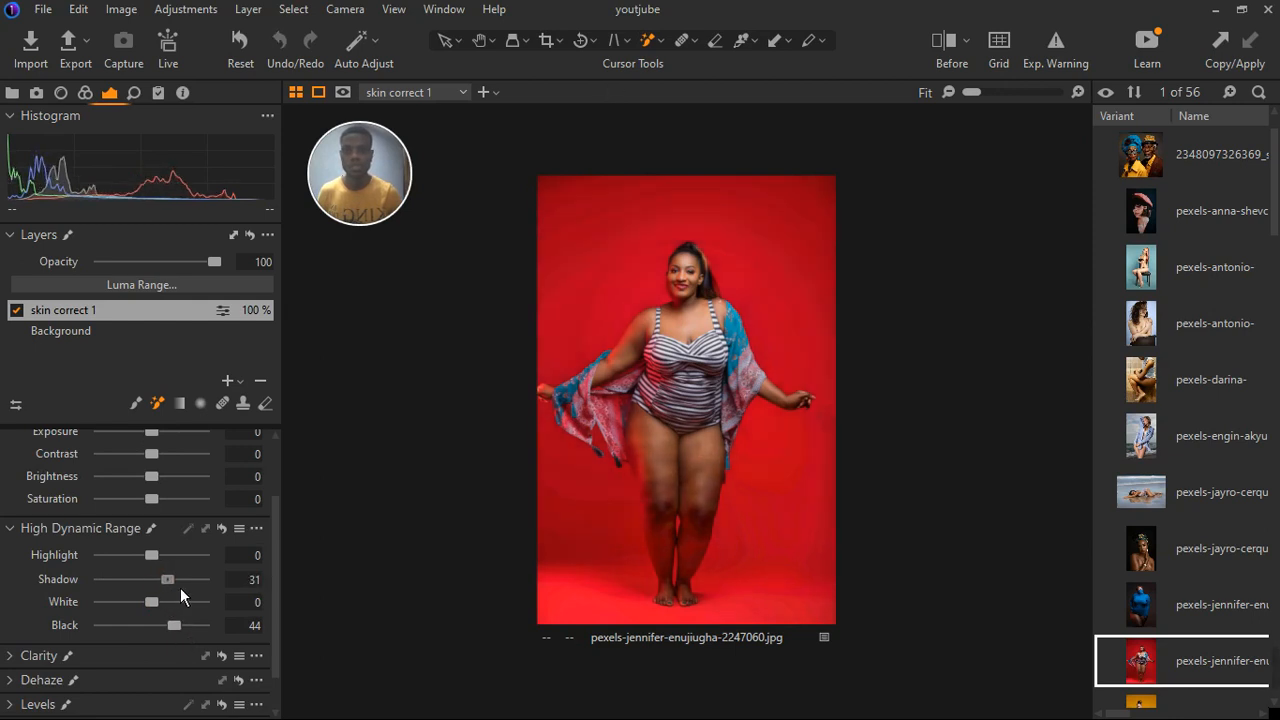
click(185, 632)
click(184, 632)
drag(158, 508, 155, 510)
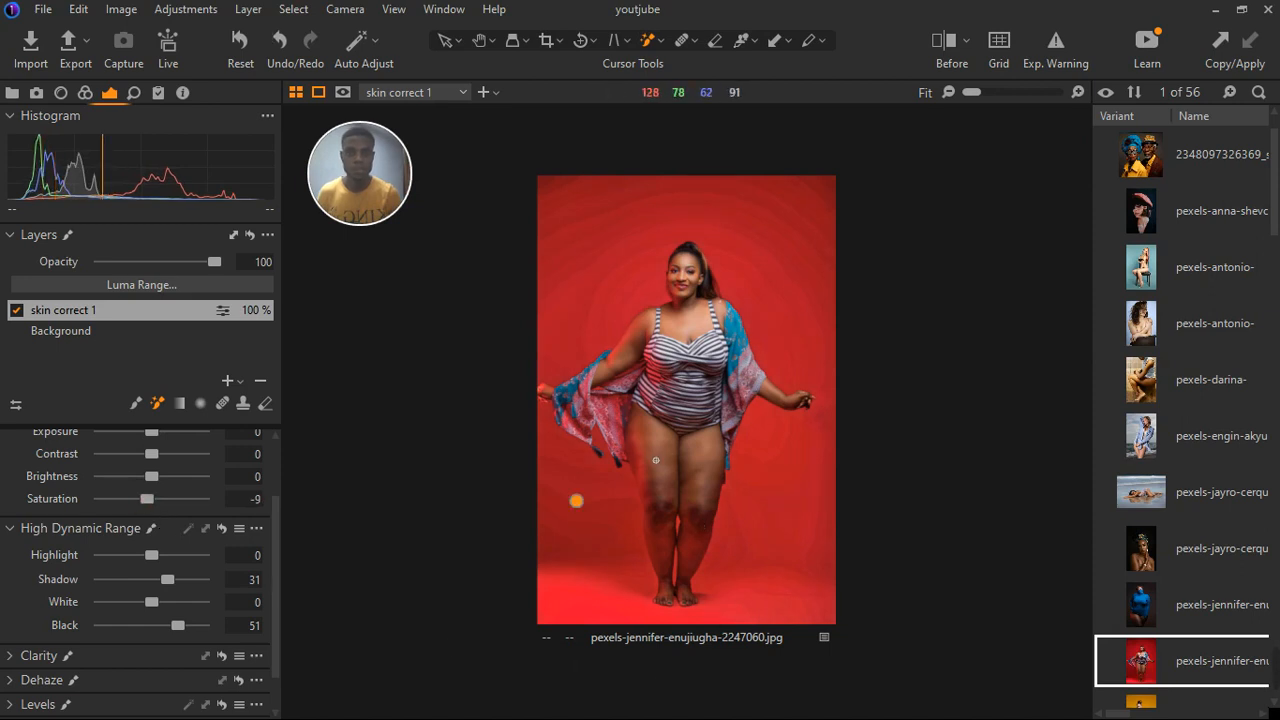
Extend the layer mask over the floor area beside the legs with the Magic Brush, and set High Dynamic Range Shadow to 42
click(578, 605)
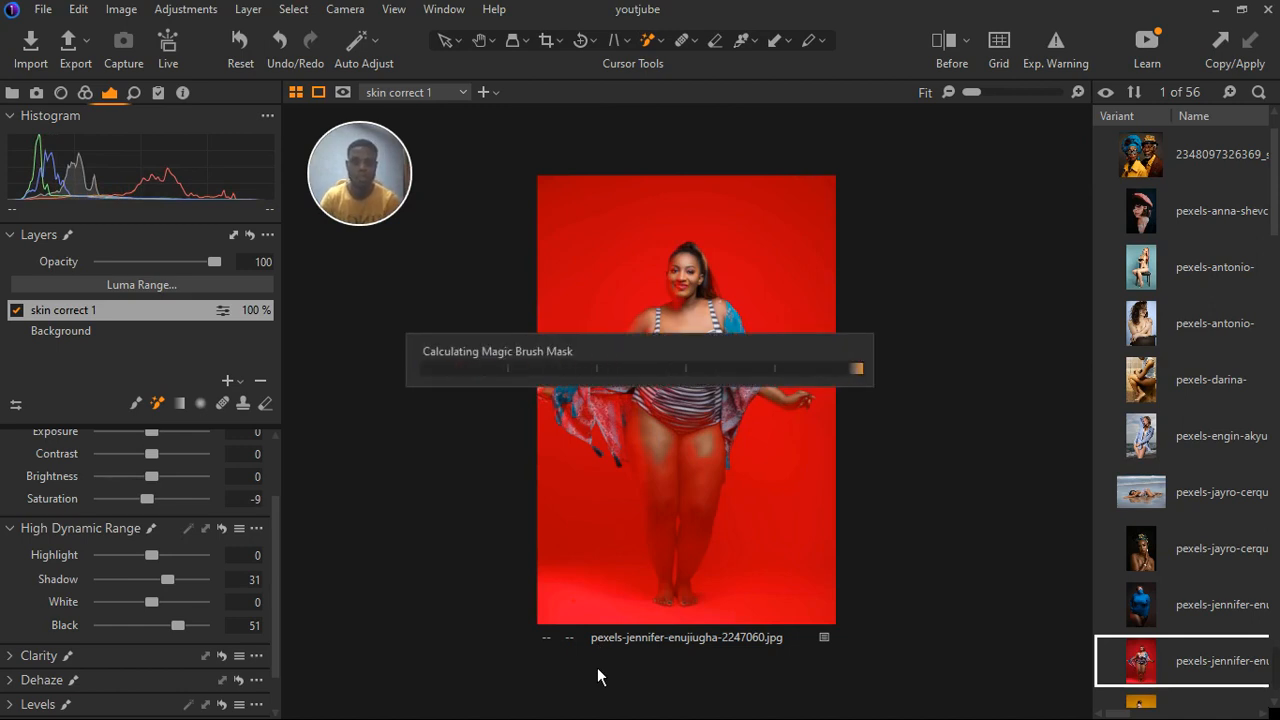
key(m)
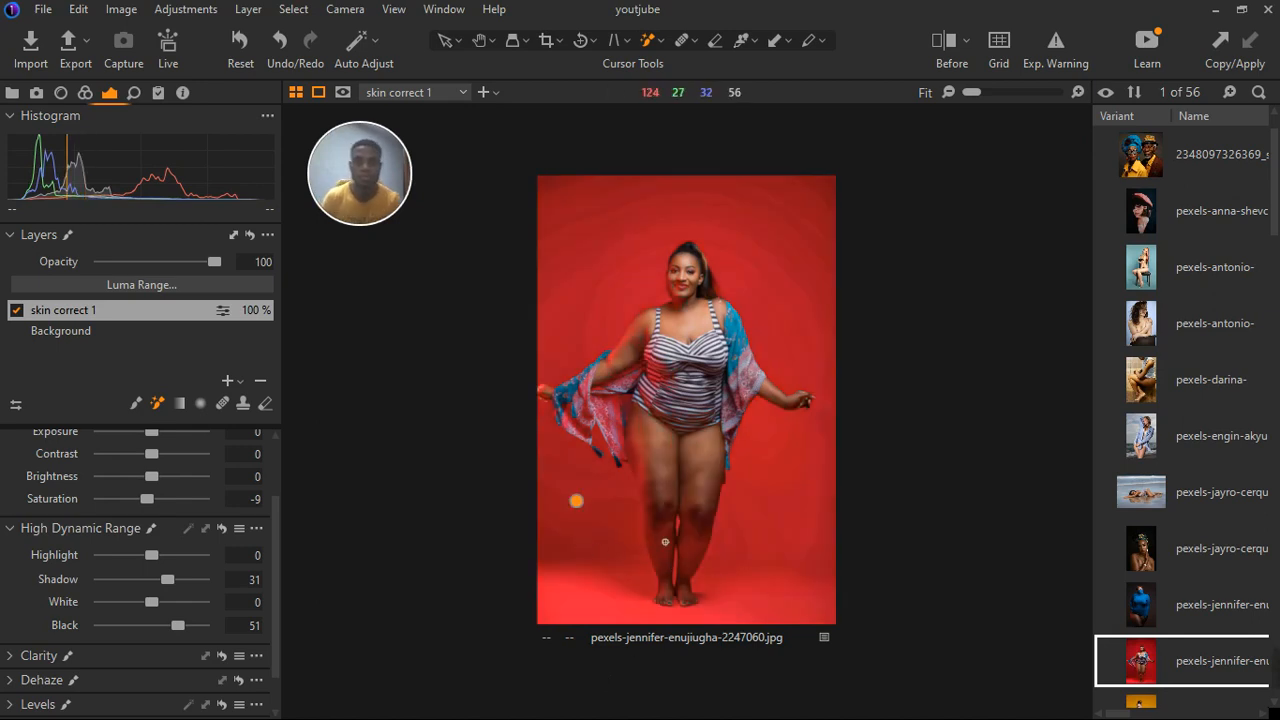
scroll(692, 541, up, 1)
scroll(692, 541, up, 1)
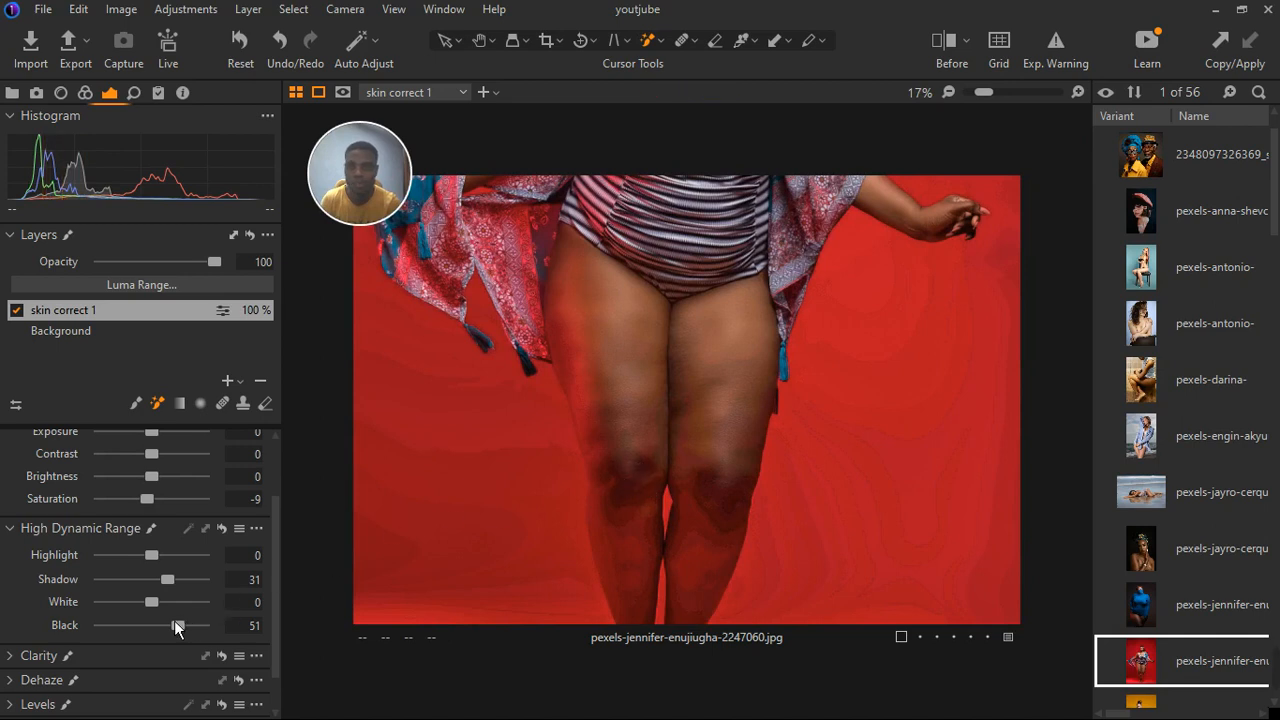
scroll(182, 589, up, 11)
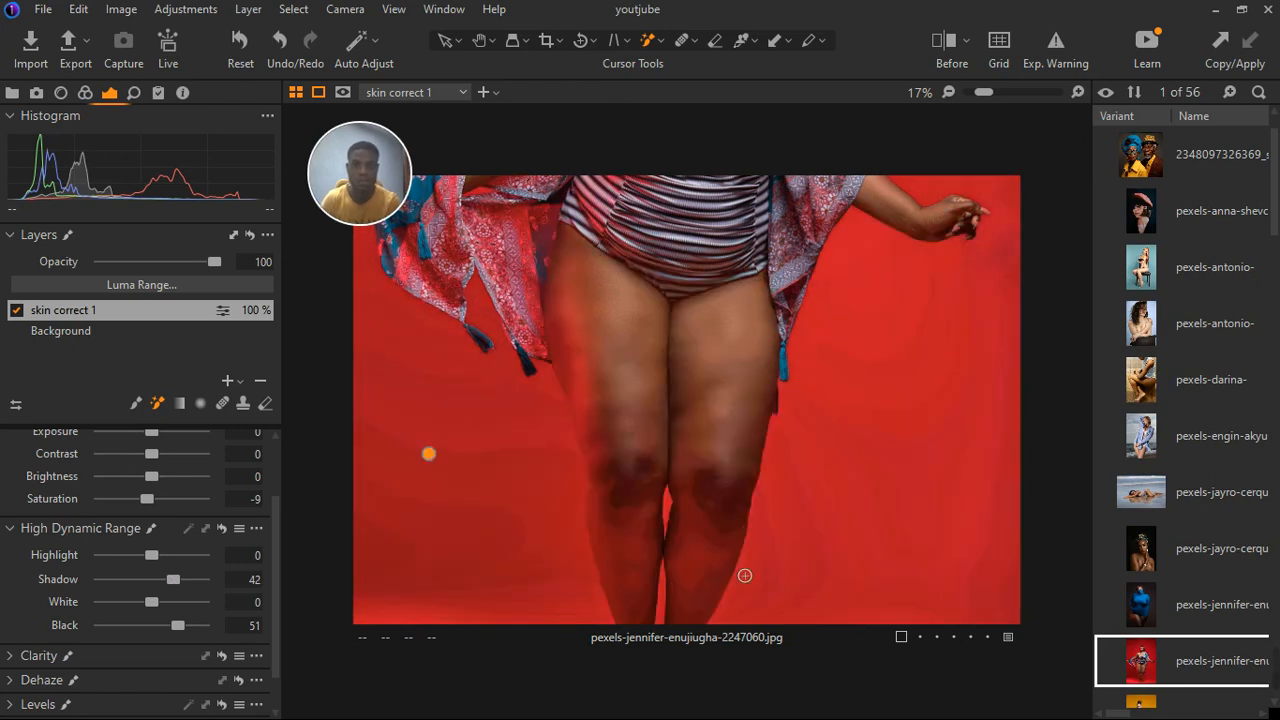
scroll(728, 516, down, 4)
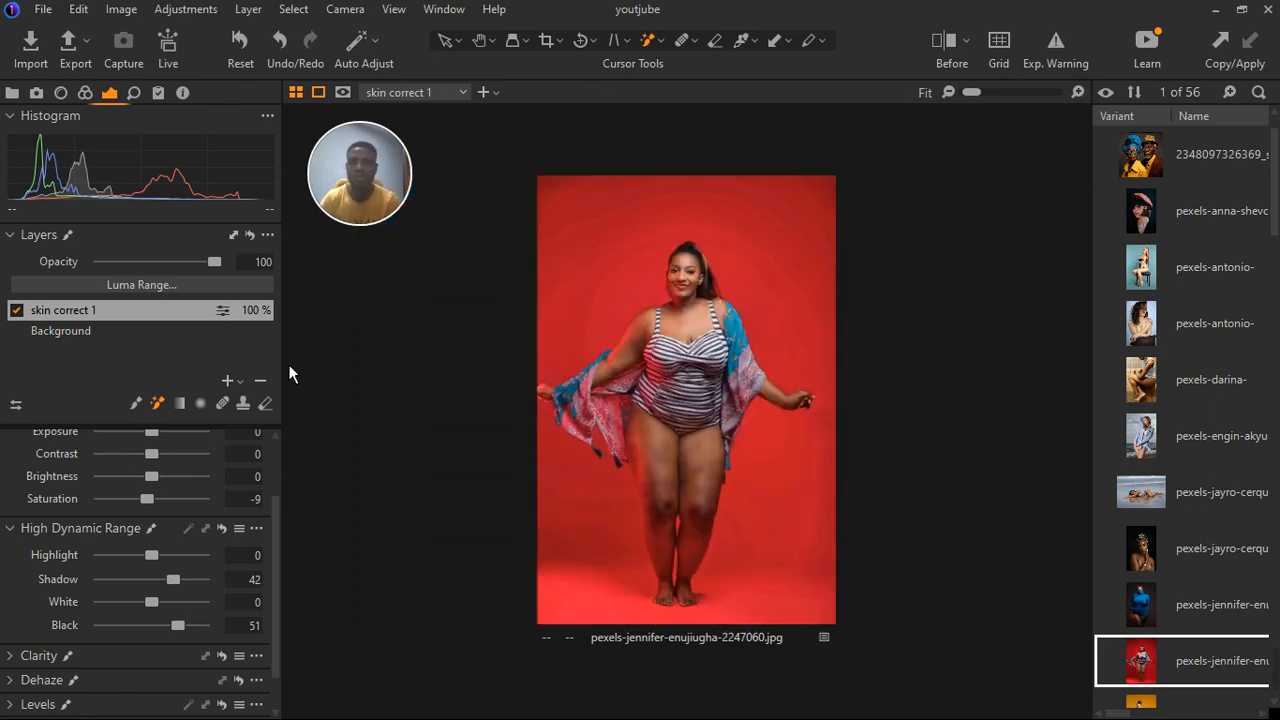
Pick the bright chest skin as the Skin Tone reference in the Color Editor, and widen its saturation range to the color wheel's rim
click(88, 104)
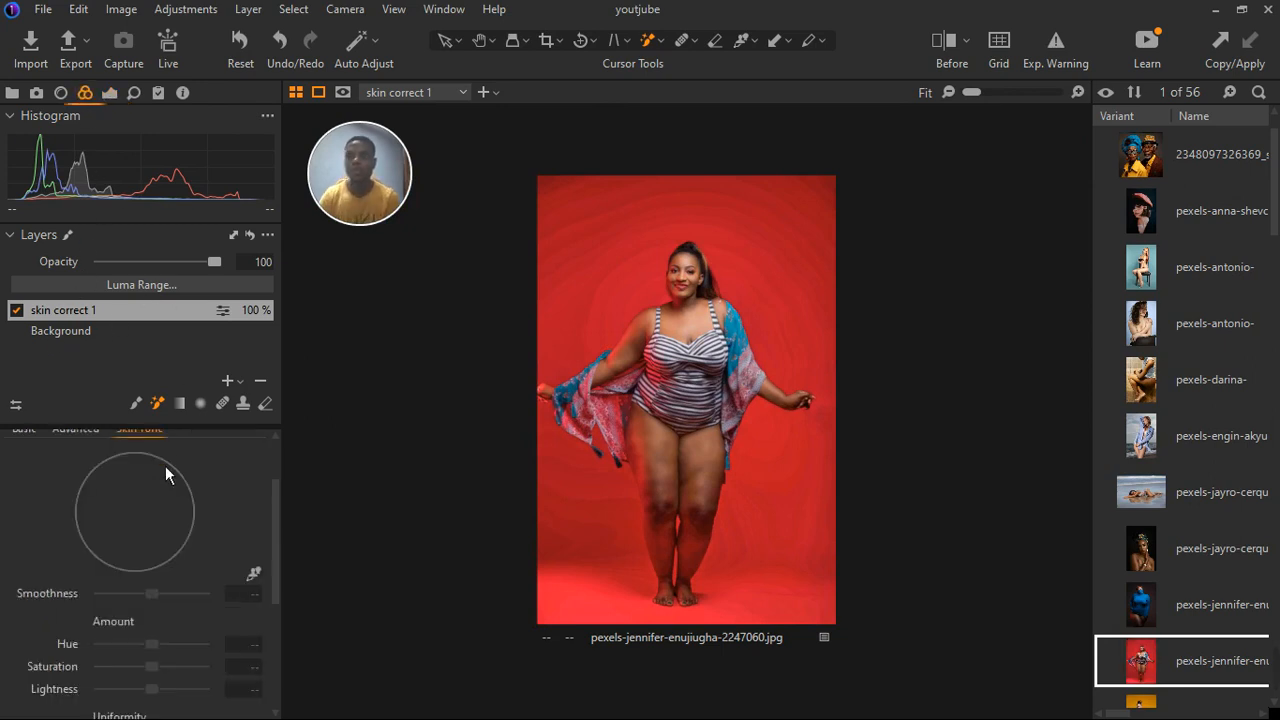
scroll(244, 543, up, 1)
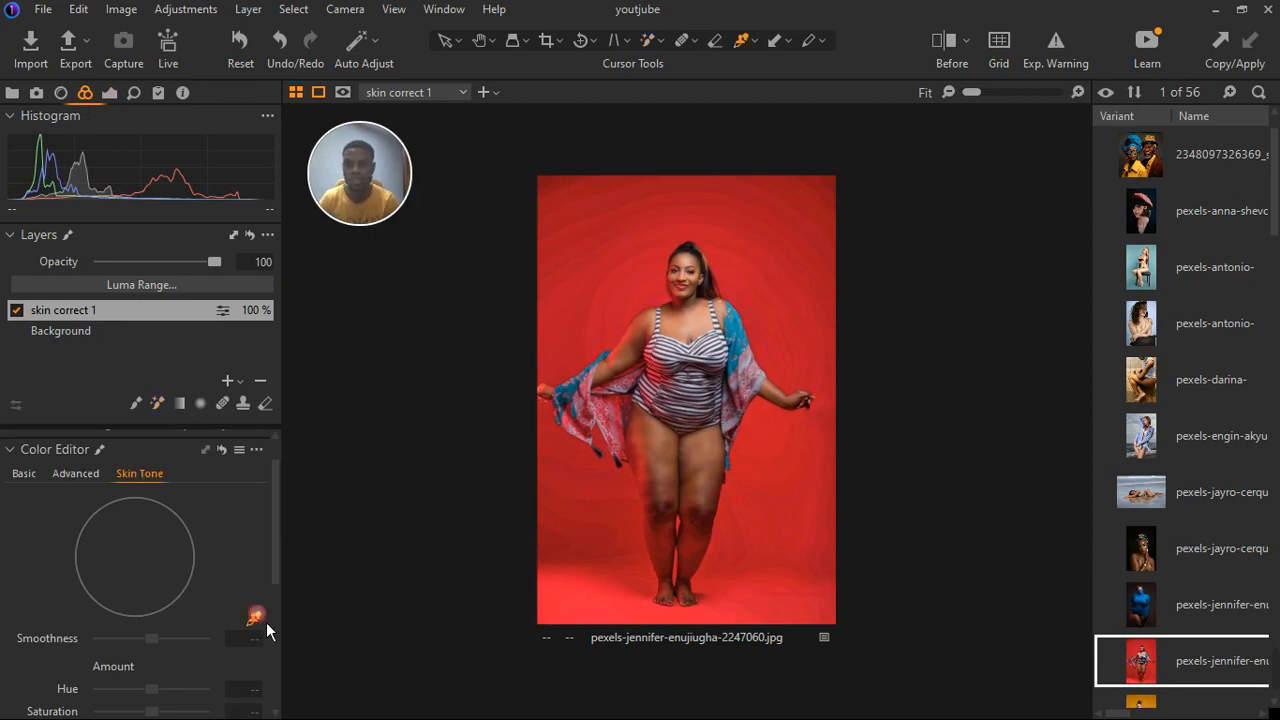
scroll(265, 618, up, 1)
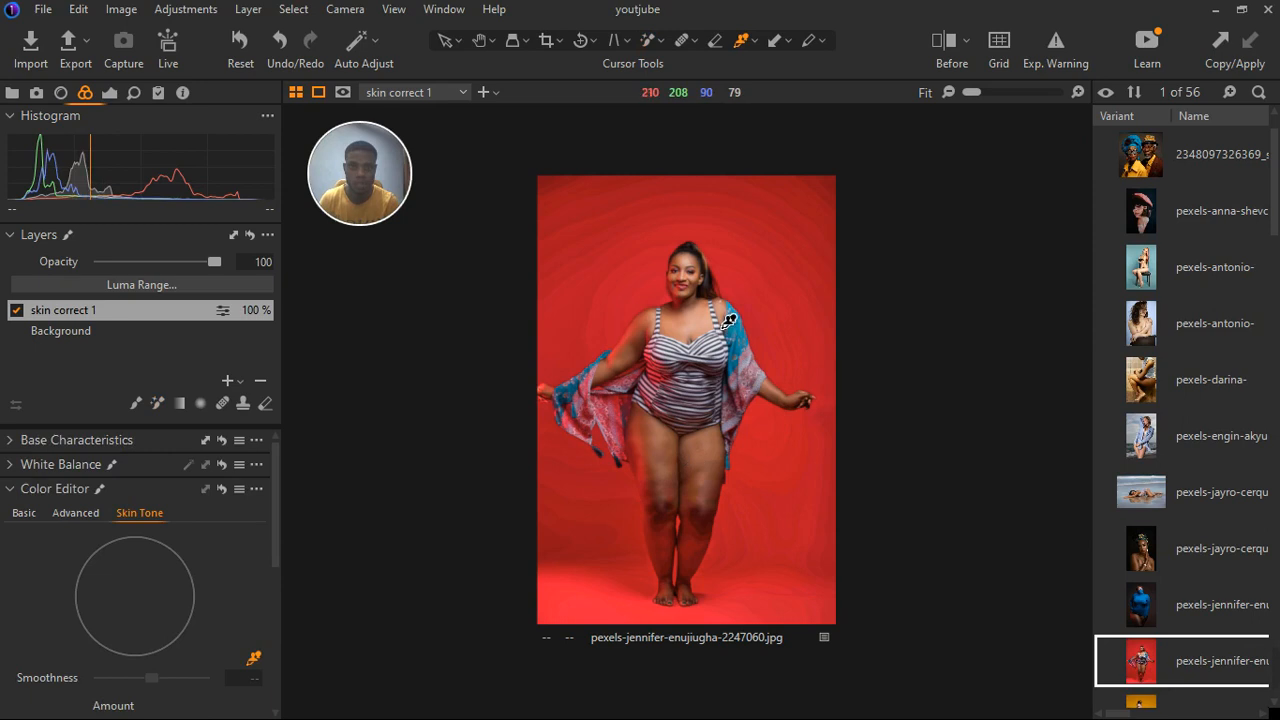
scroll(729, 321, up, 2)
scroll(729, 321, up, 1)
scroll(723, 374, up, 1)
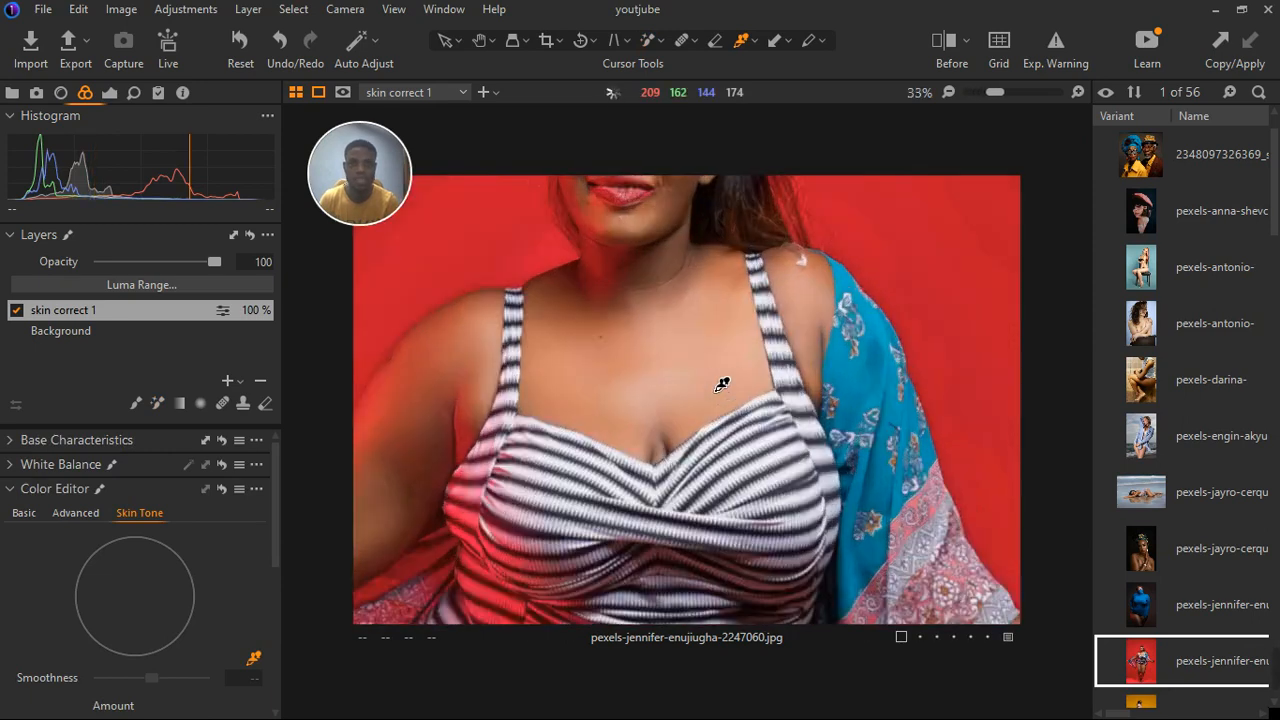
click(722, 383)
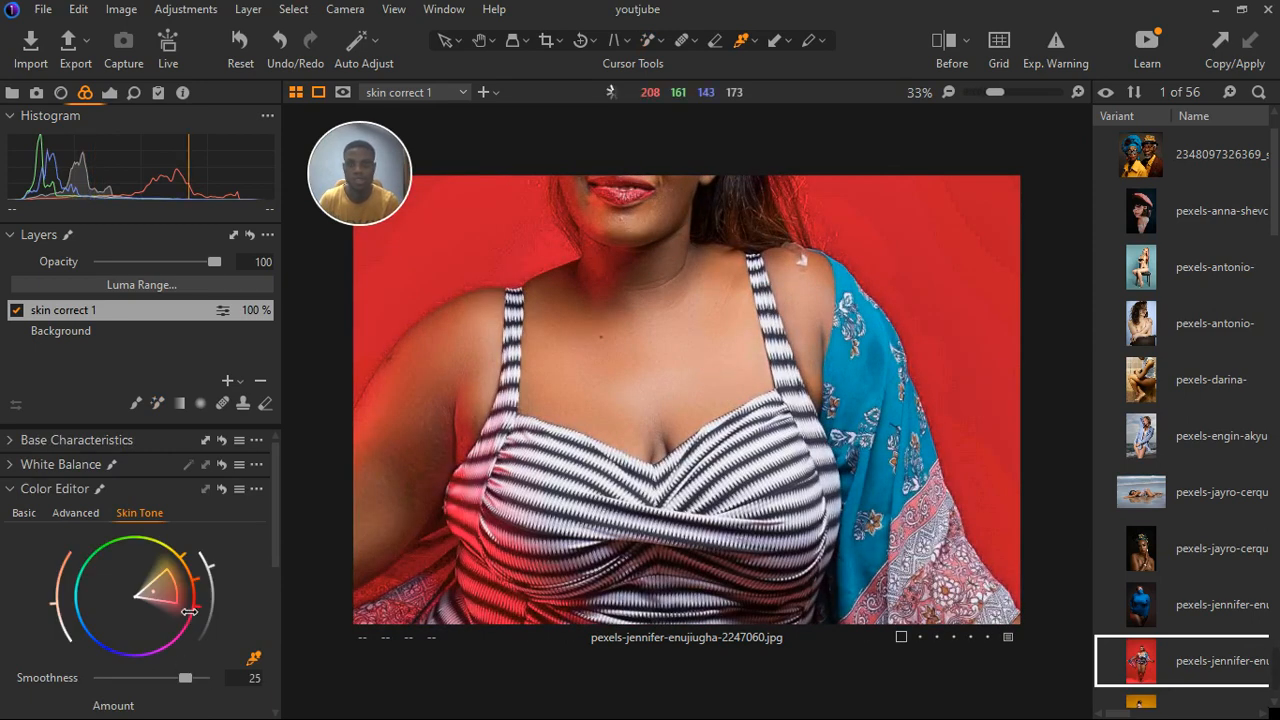
drag(213, 599, 232, 602)
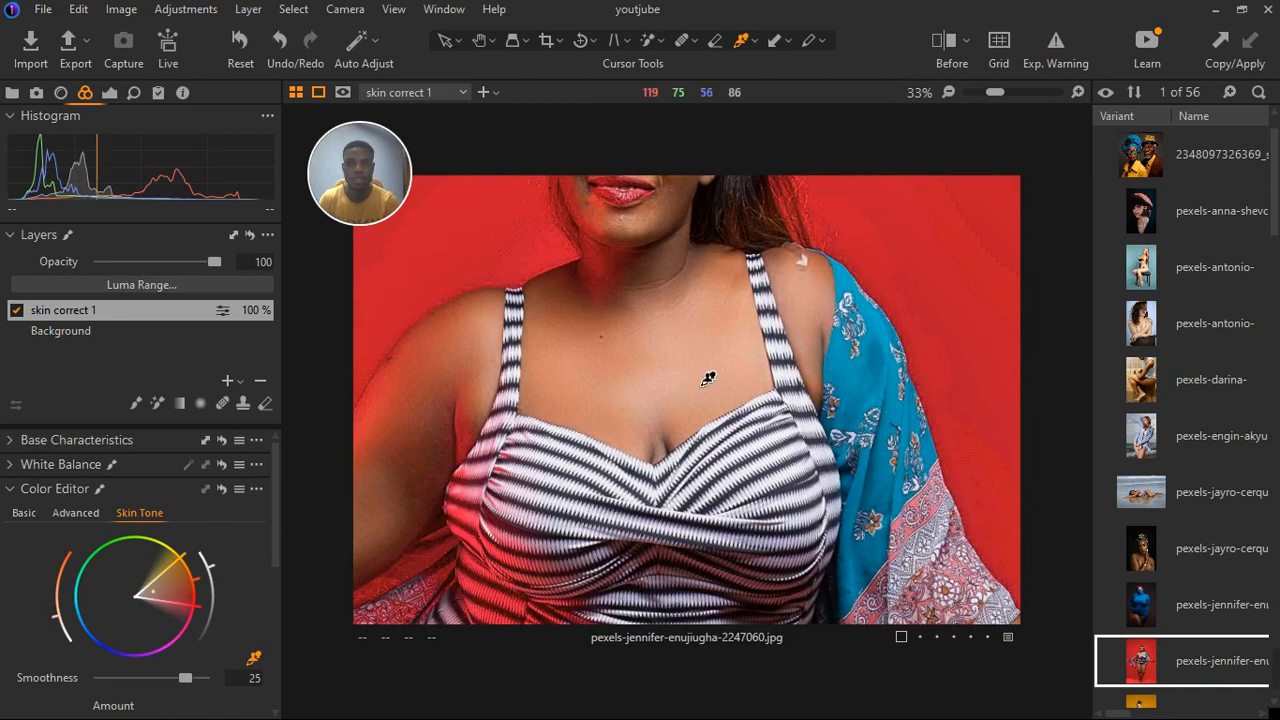
Try stronger desaturation of the picked skin tone, and settle the Skin Tone Amount Saturation at -11.5
scroll(192, 567, down, 1)
scroll(190, 570, down, 1)
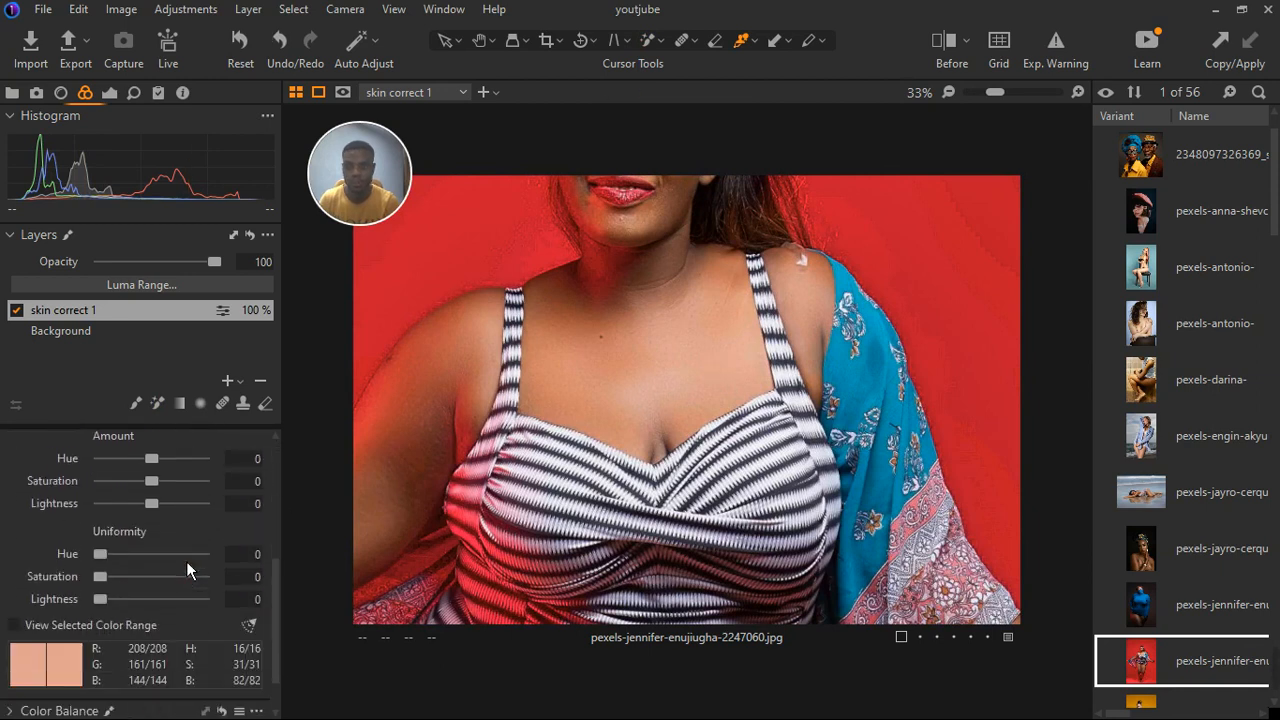
scroll(712, 457, down, 5)
scroll(676, 630, up, 1)
scroll(688, 614, down, 3)
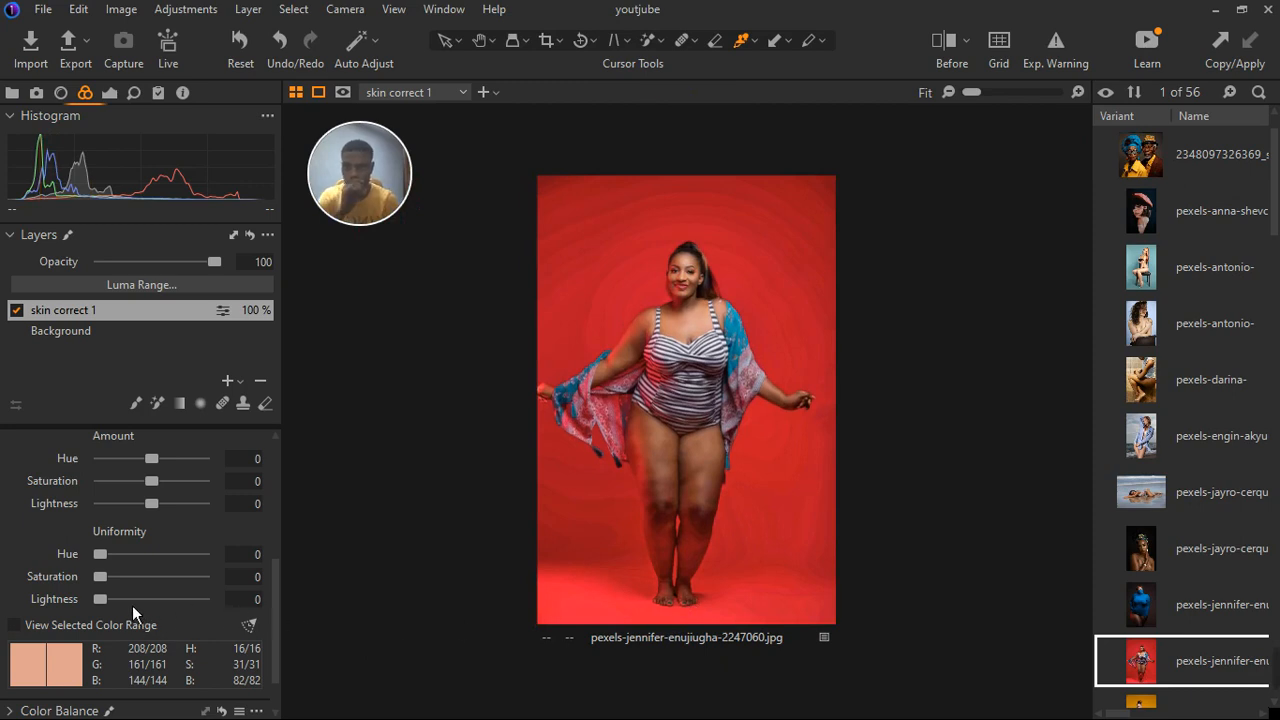
drag(166, 493, 114, 499)
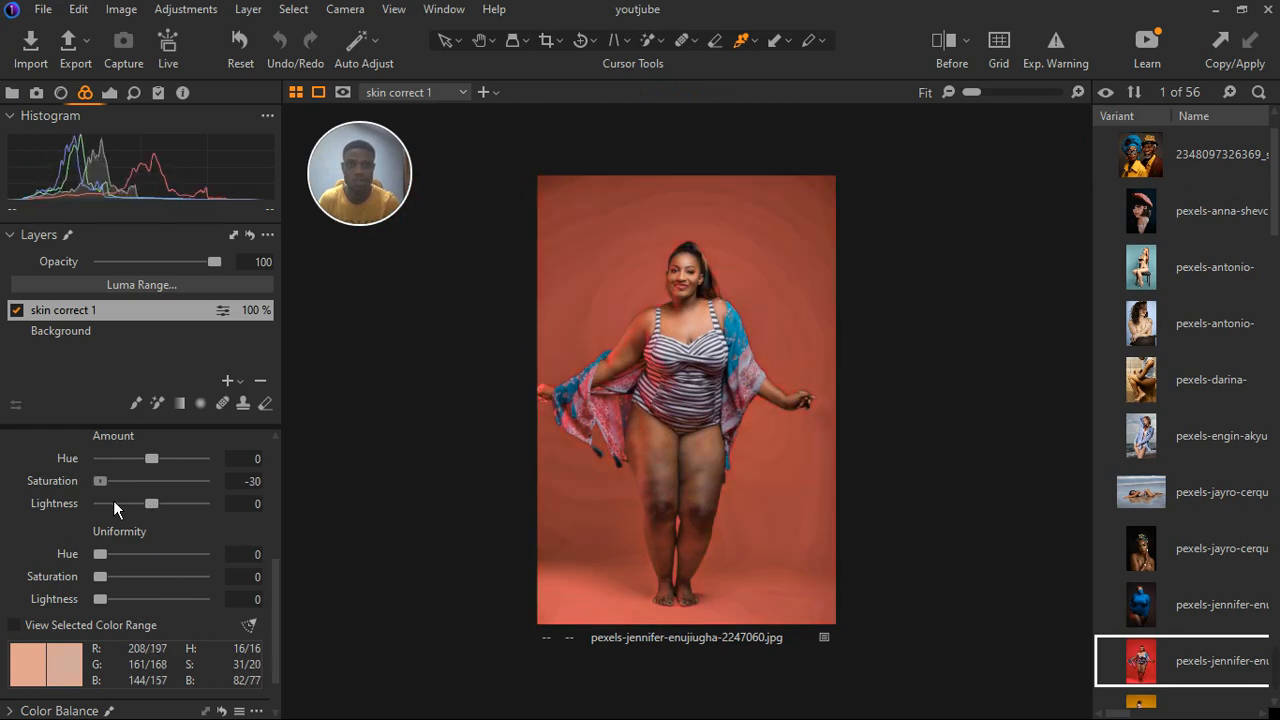
drag(113, 501, 132, 496)
scroll(678, 478, up, 2)
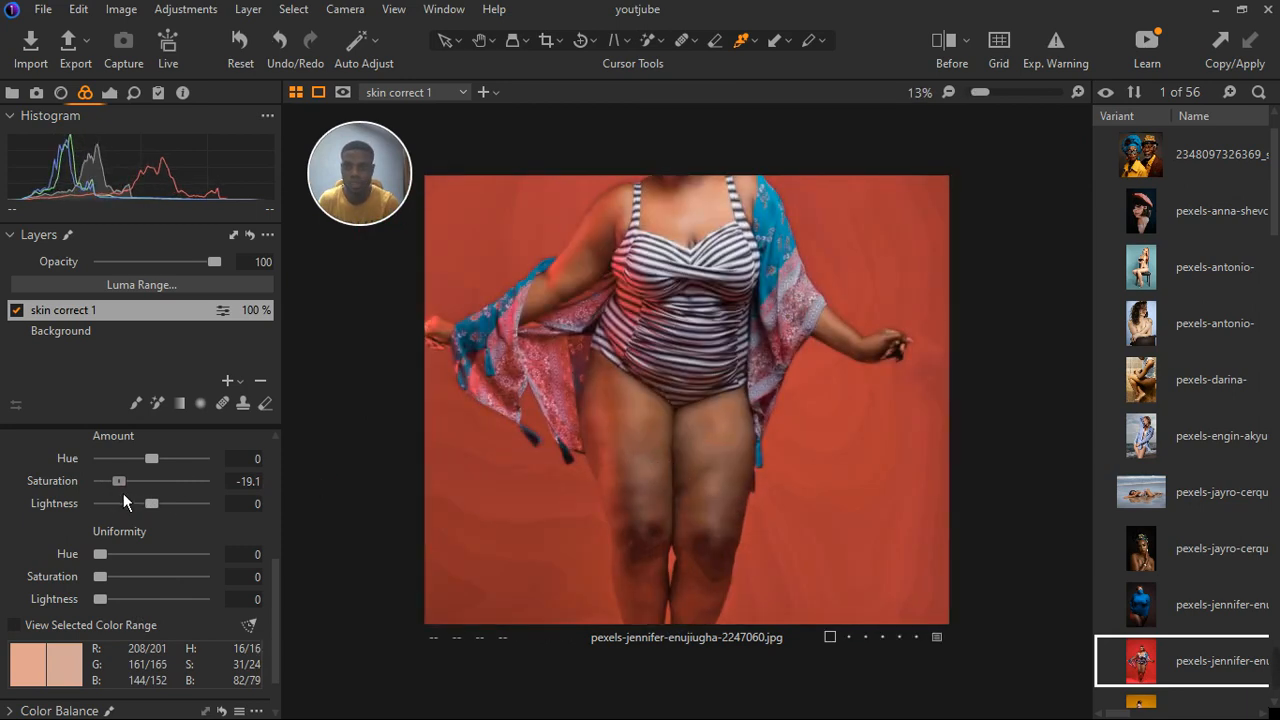
drag(123, 493, 88, 503)
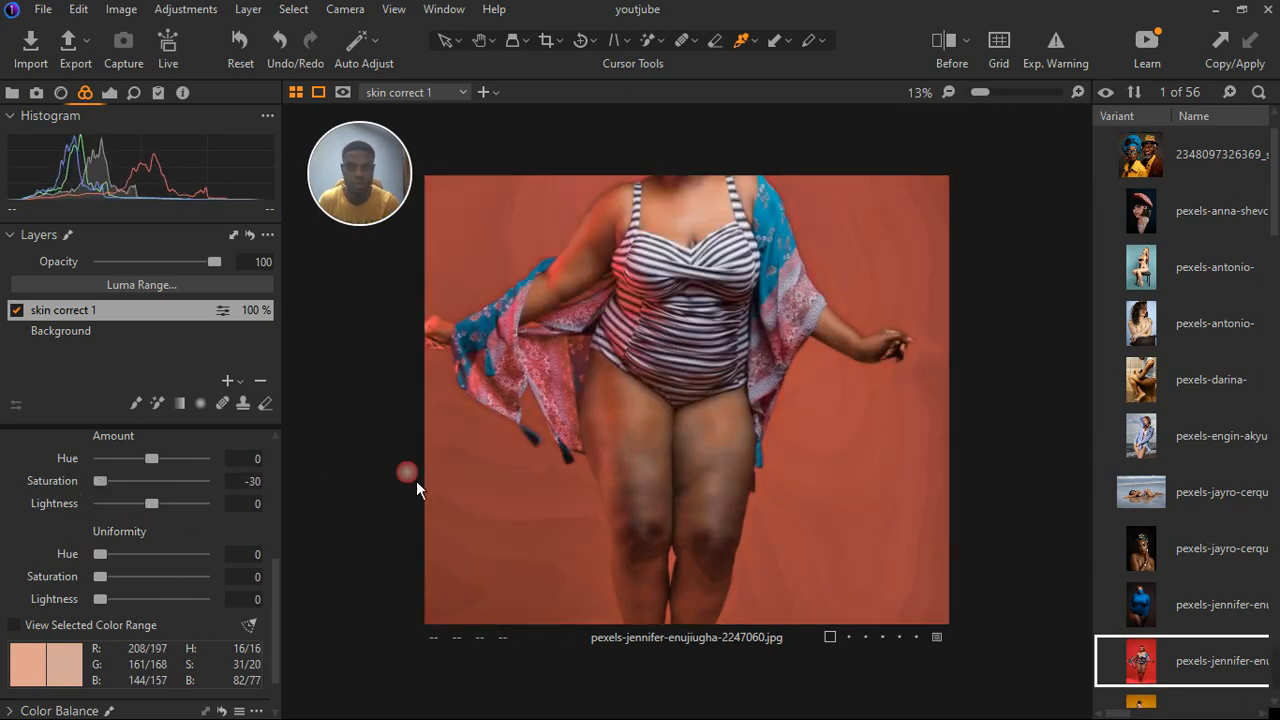
drag(108, 491, 139, 481)
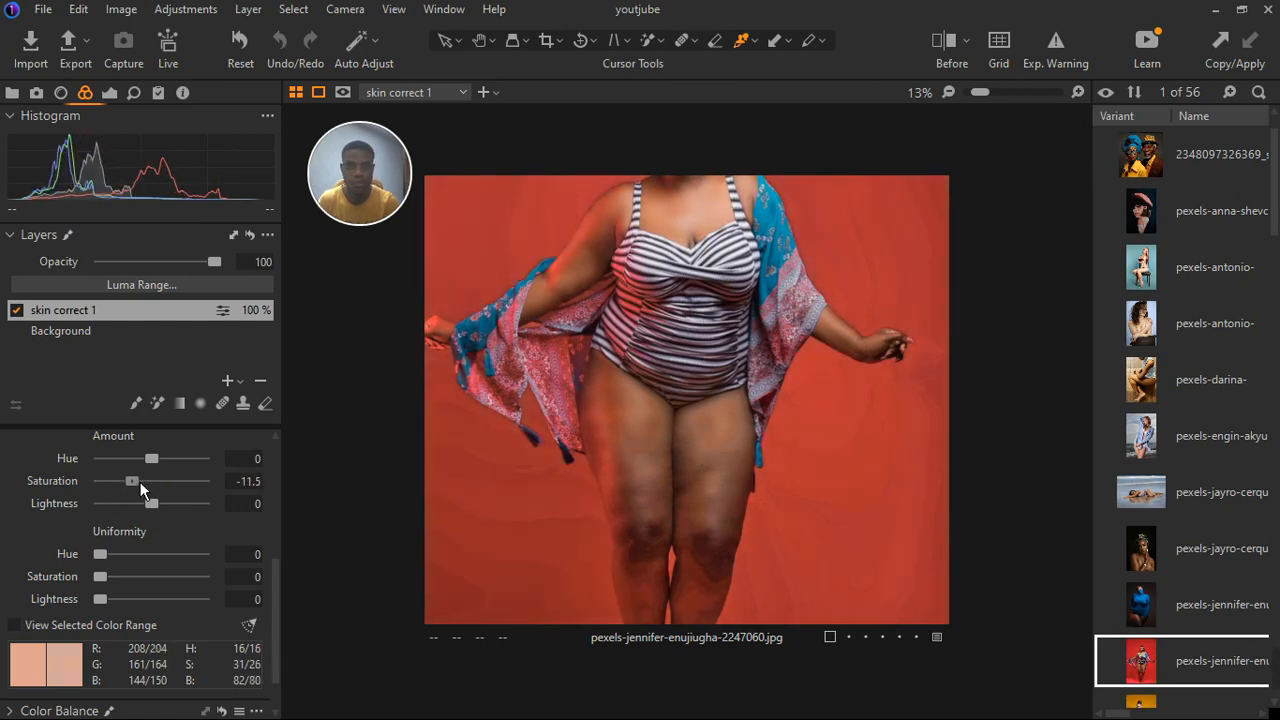
Even out the skin tone by setting Uniformity Hue to 42 and Uniformity Lightness to 8
scroll(580, 460, down, 3)
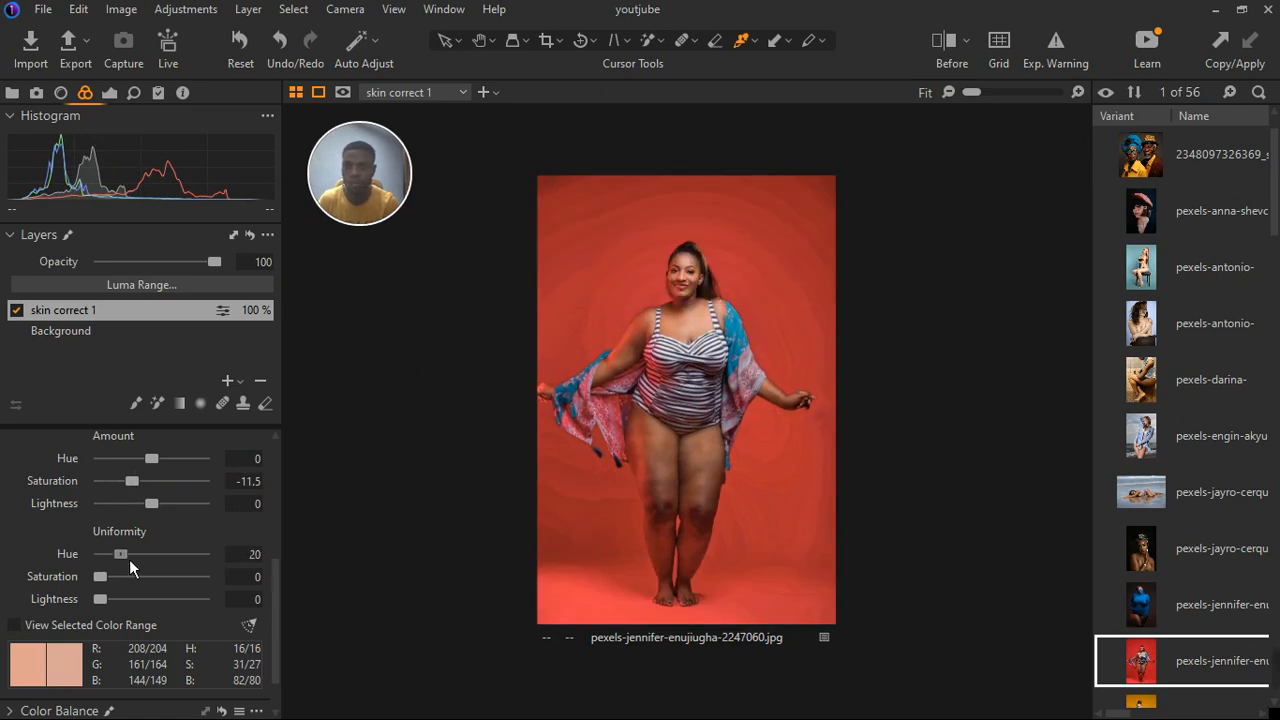
drag(129, 559, 151, 553)
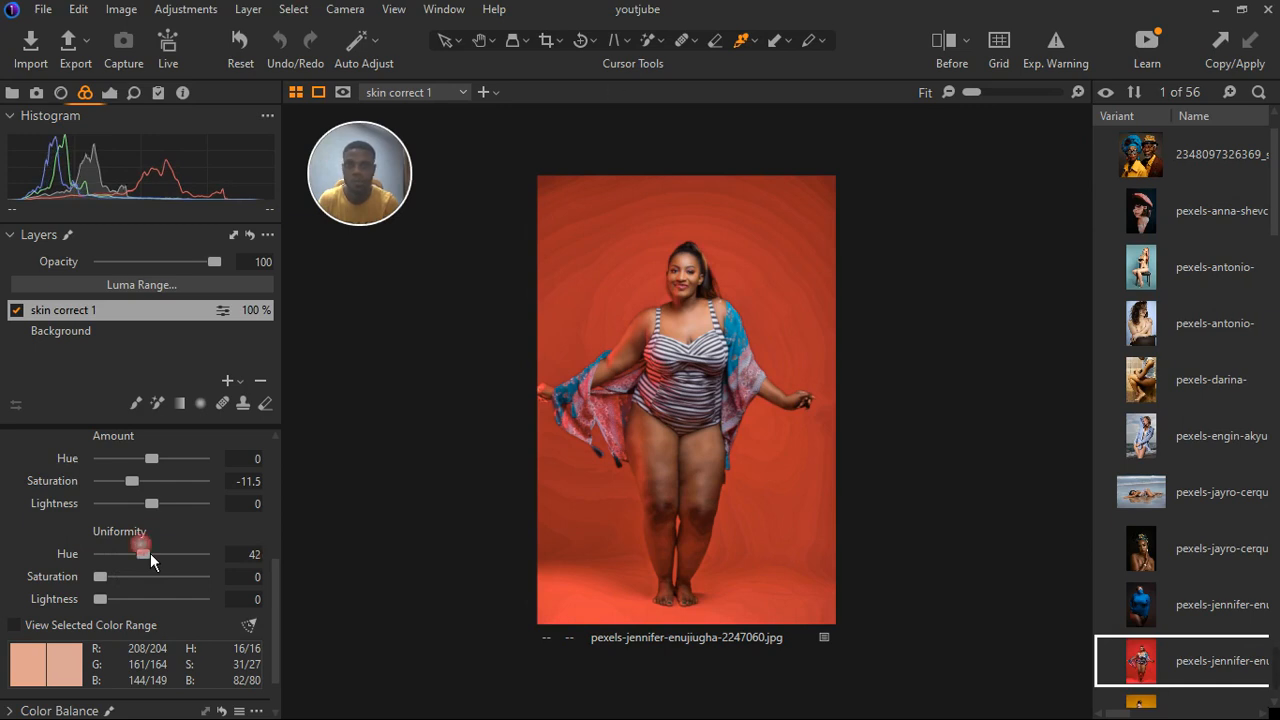
drag(113, 604, 122, 603)
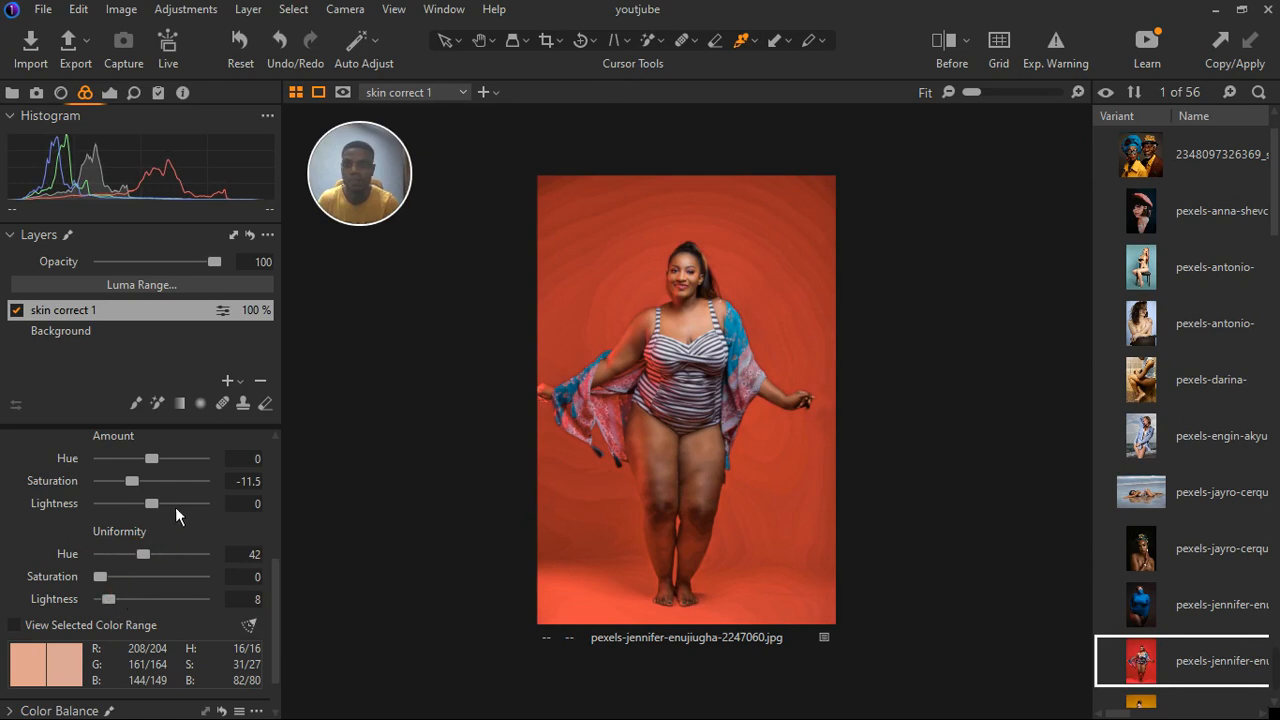
Fine-tune the skin color by setting the Amount Hue to 2.4 and the Uniformity Hue to 43
drag(159, 469, 184, 463)
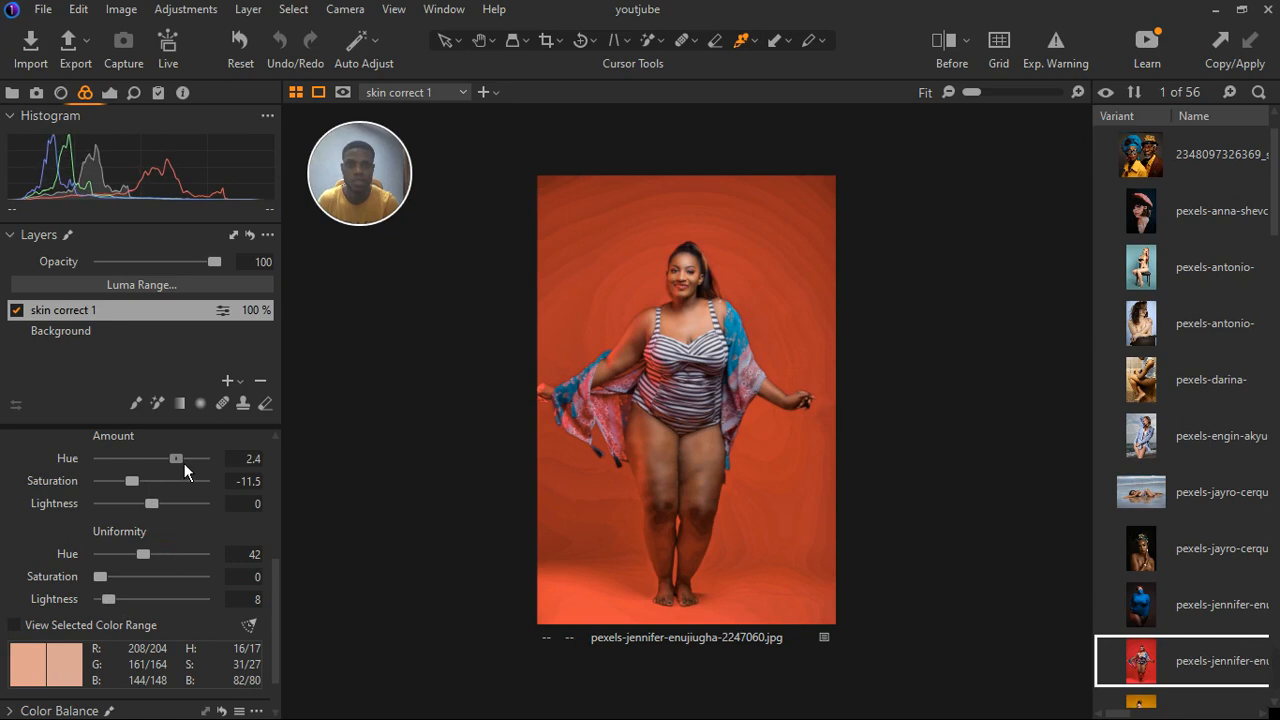
drag(184, 463, 191, 463)
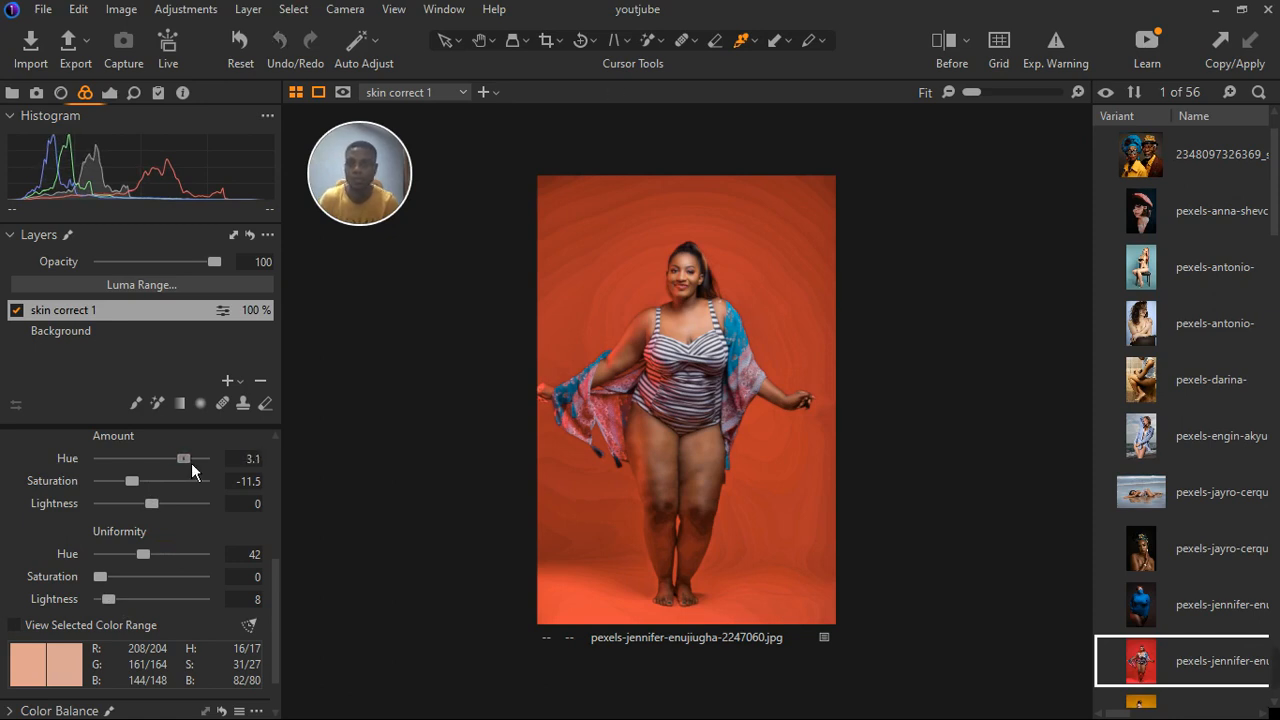
drag(165, 560, 171, 559)
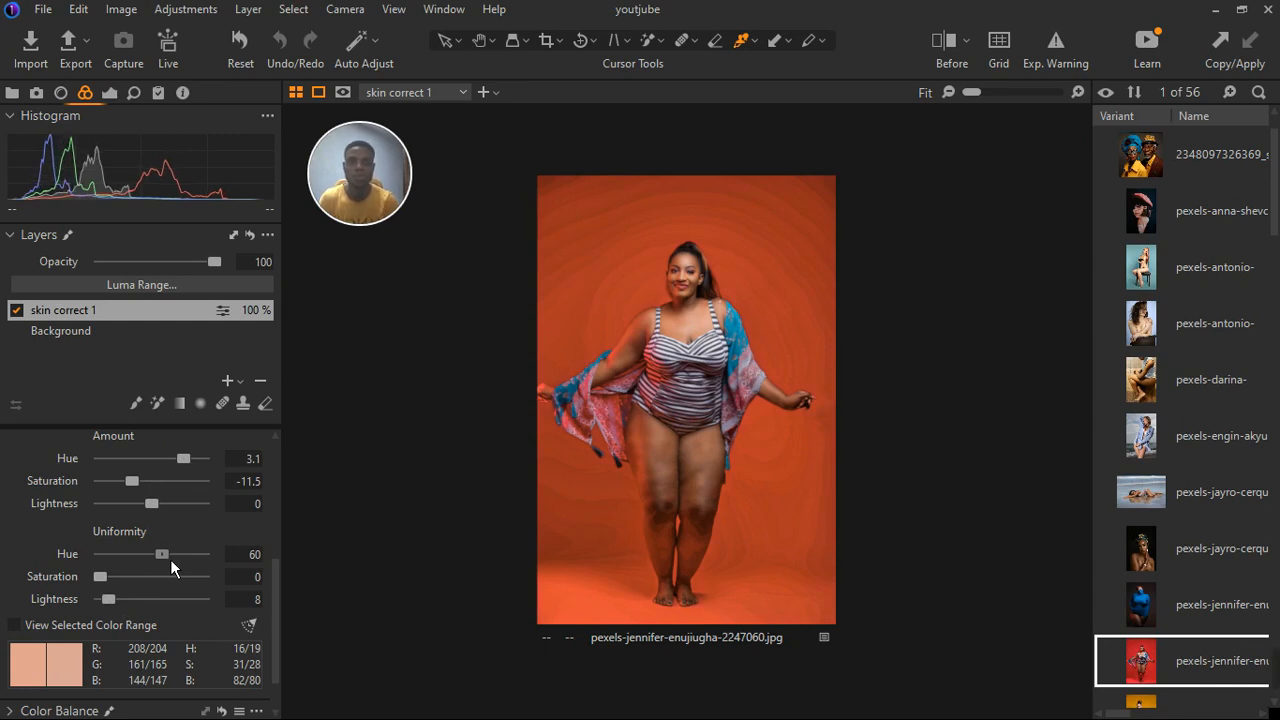
drag(170, 559, 167, 559)
click(167, 559)
drag(192, 468, 184, 472)
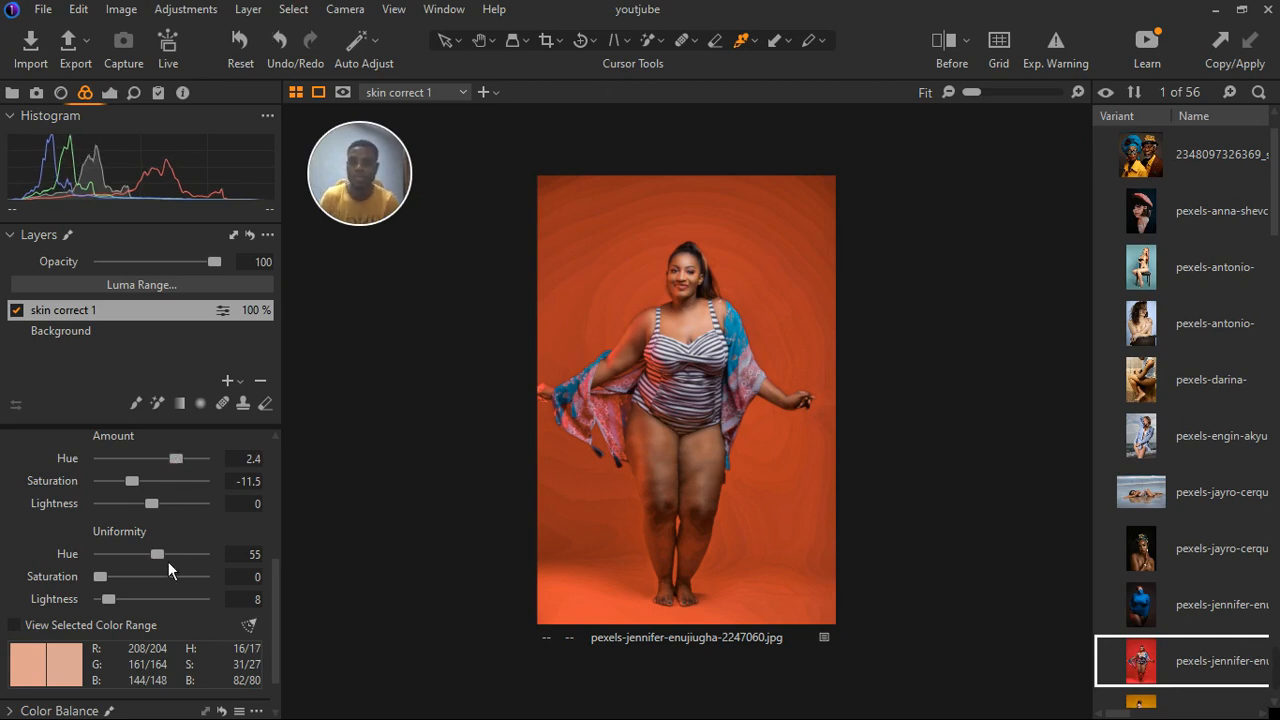
drag(167, 561, 155, 567)
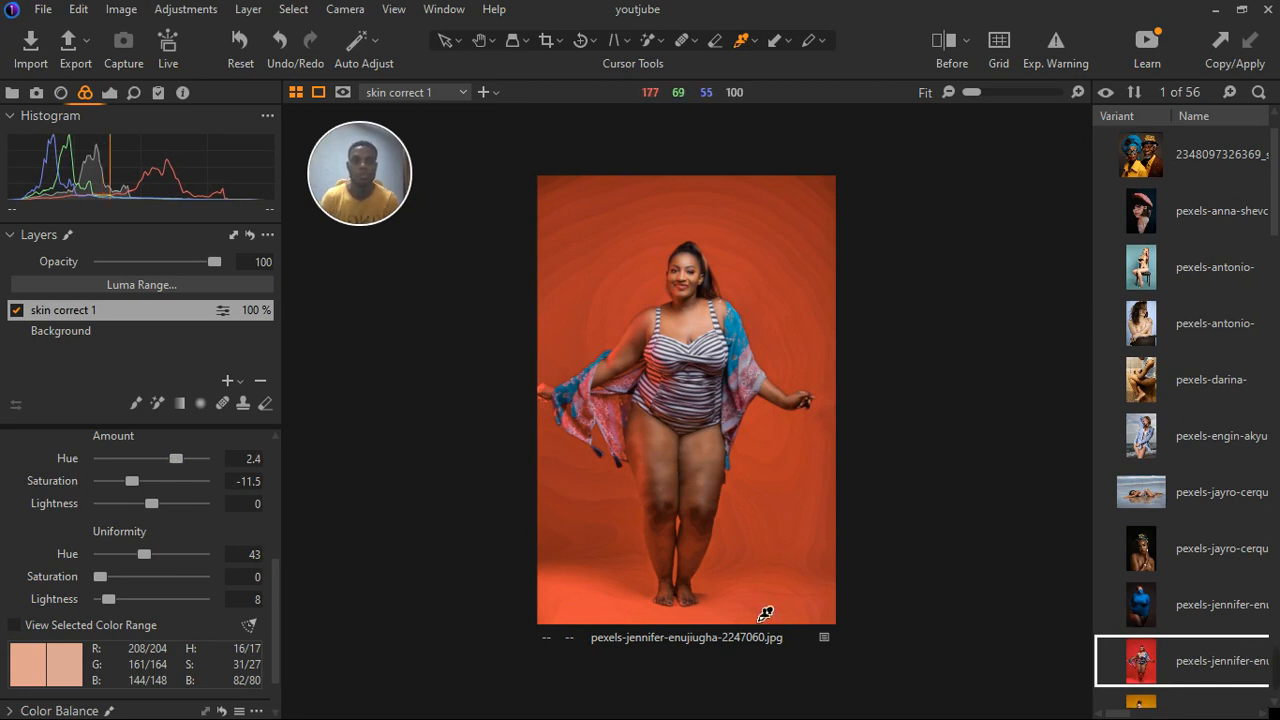
Add a new empty adjustment layer above "skin correct 1" for the dark knees, with the Magic Brush active
scroll(710, 538, up, 1)
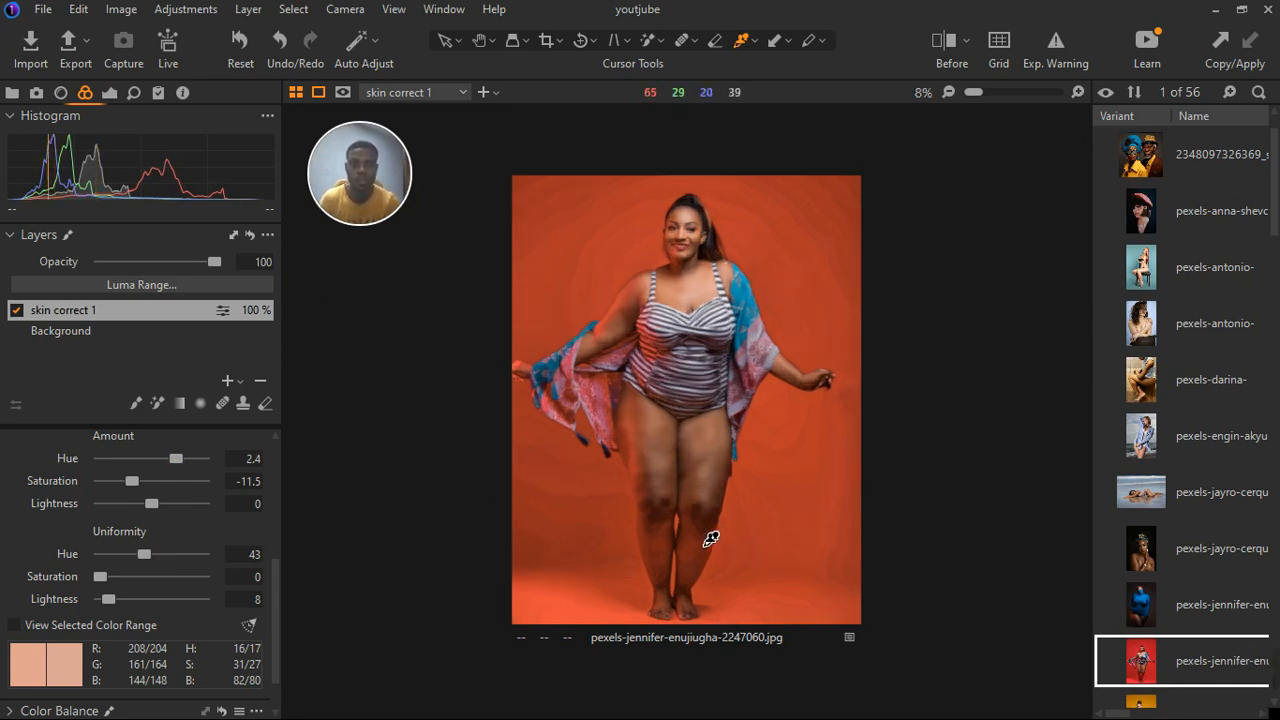
scroll(710, 538, up, 2)
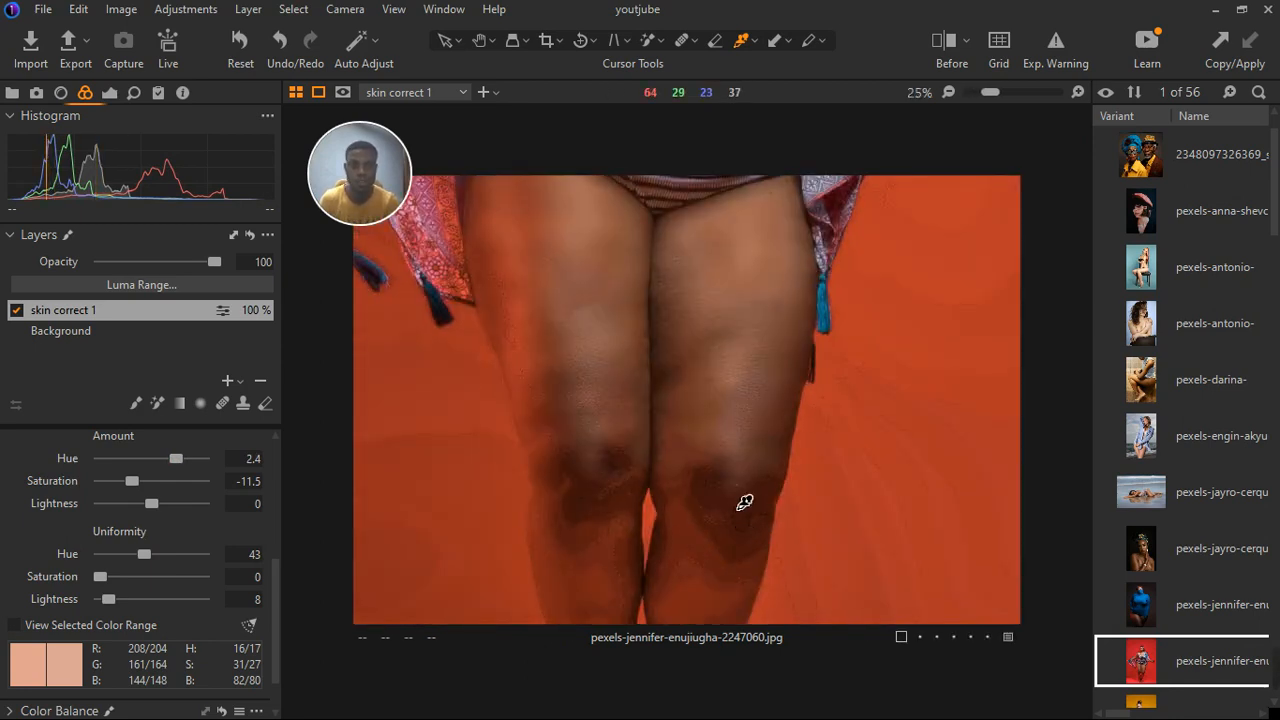
scroll(738, 505, down, 2)
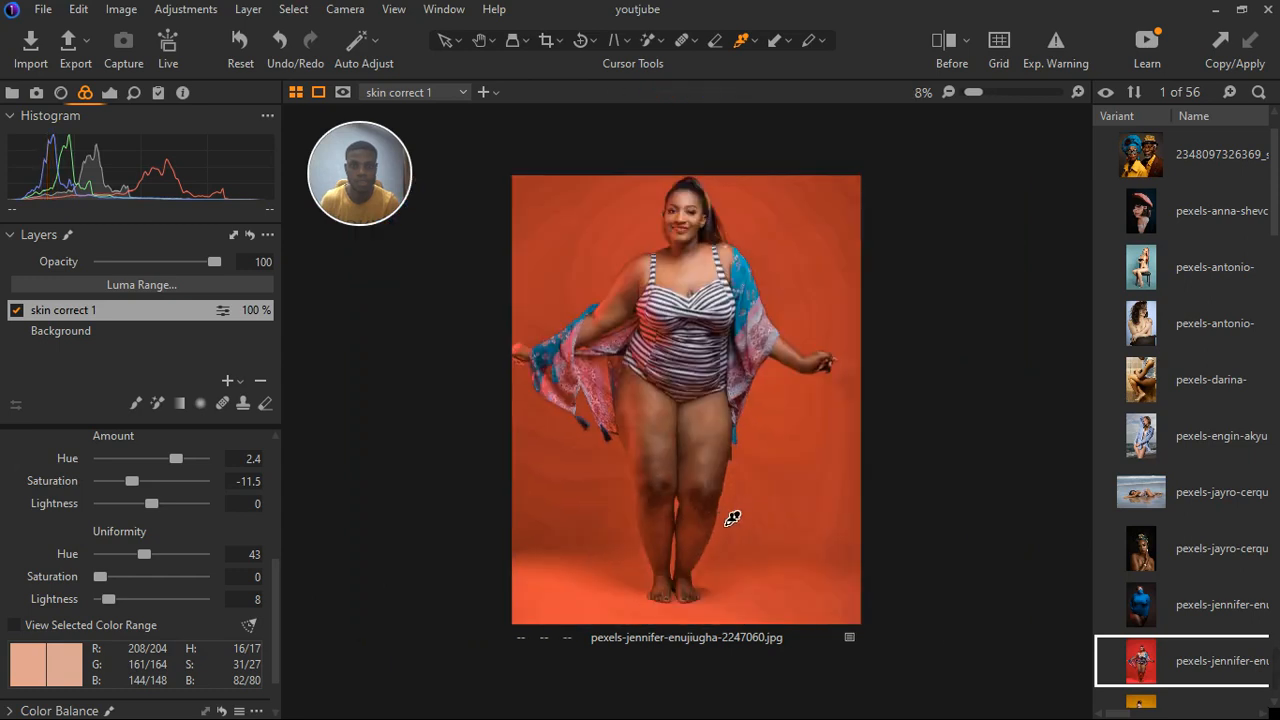
scroll(732, 518, down, 1)
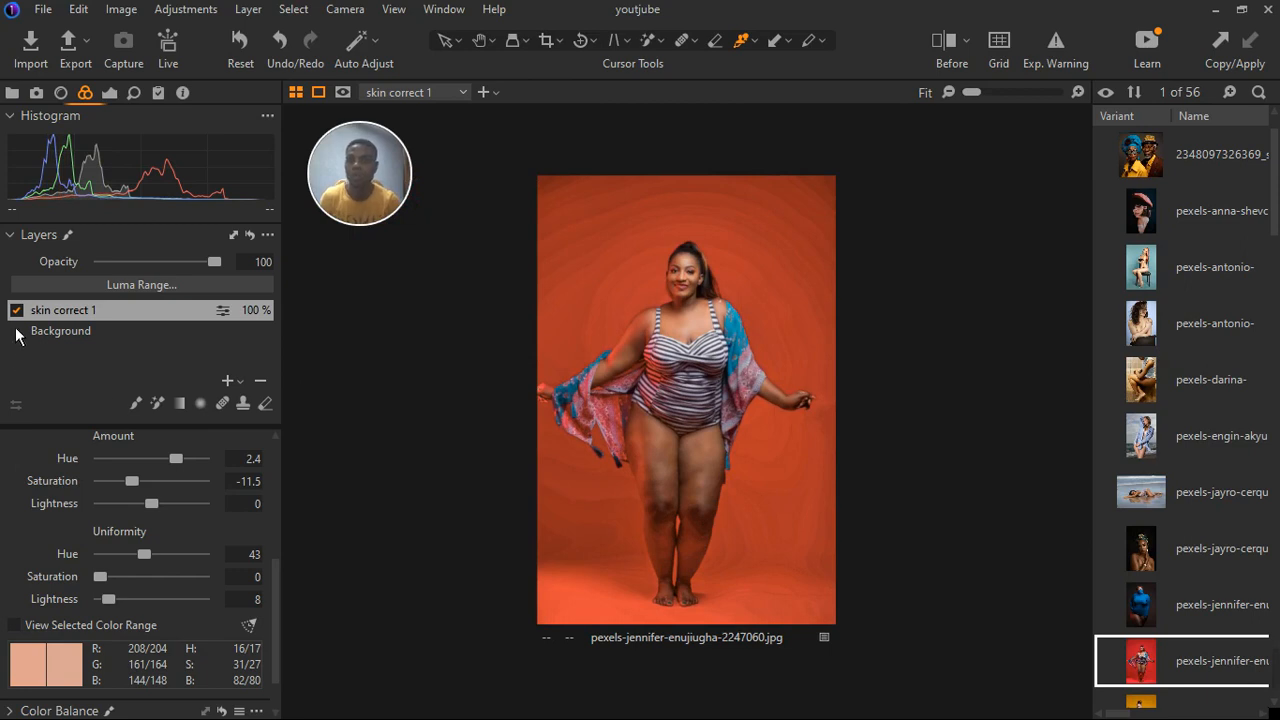
click(158, 404)
click(240, 381)
click(293, 411)
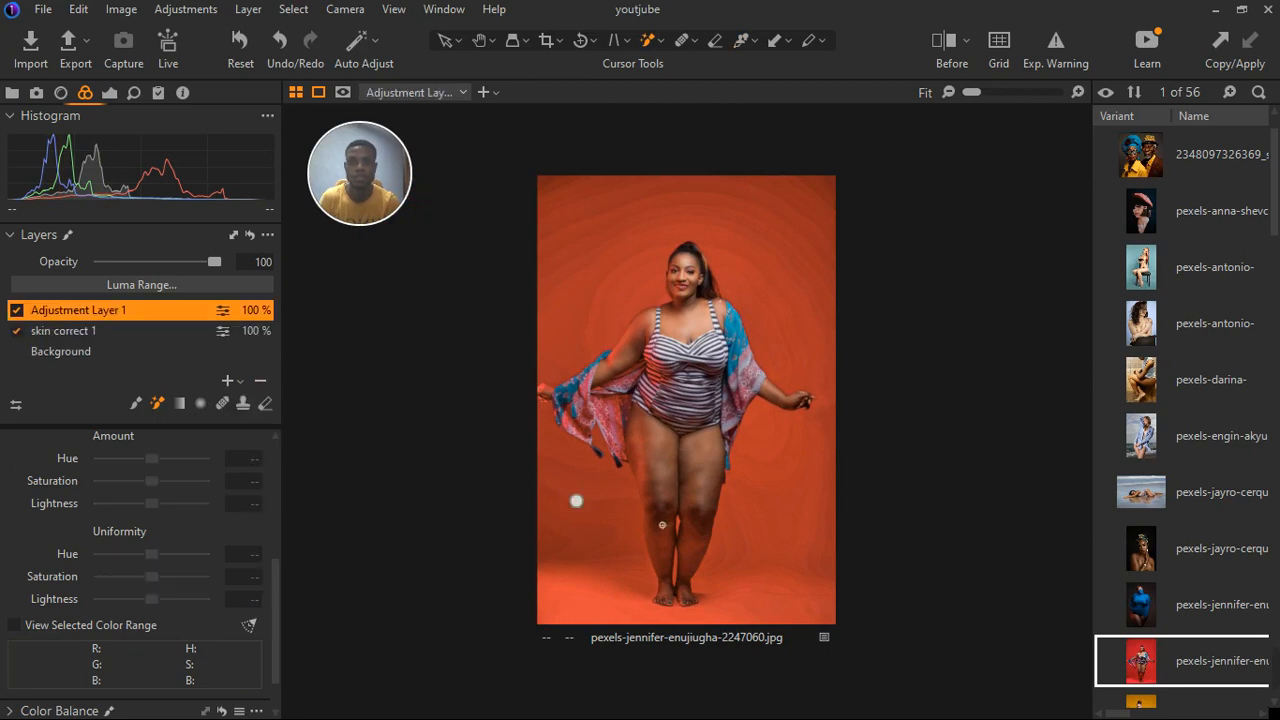
Mask the dark knees and inner lower legs on the new layer with the Magic Brush, and hide the mask overlay for exposure adjustments
scroll(700, 535, up, 2)
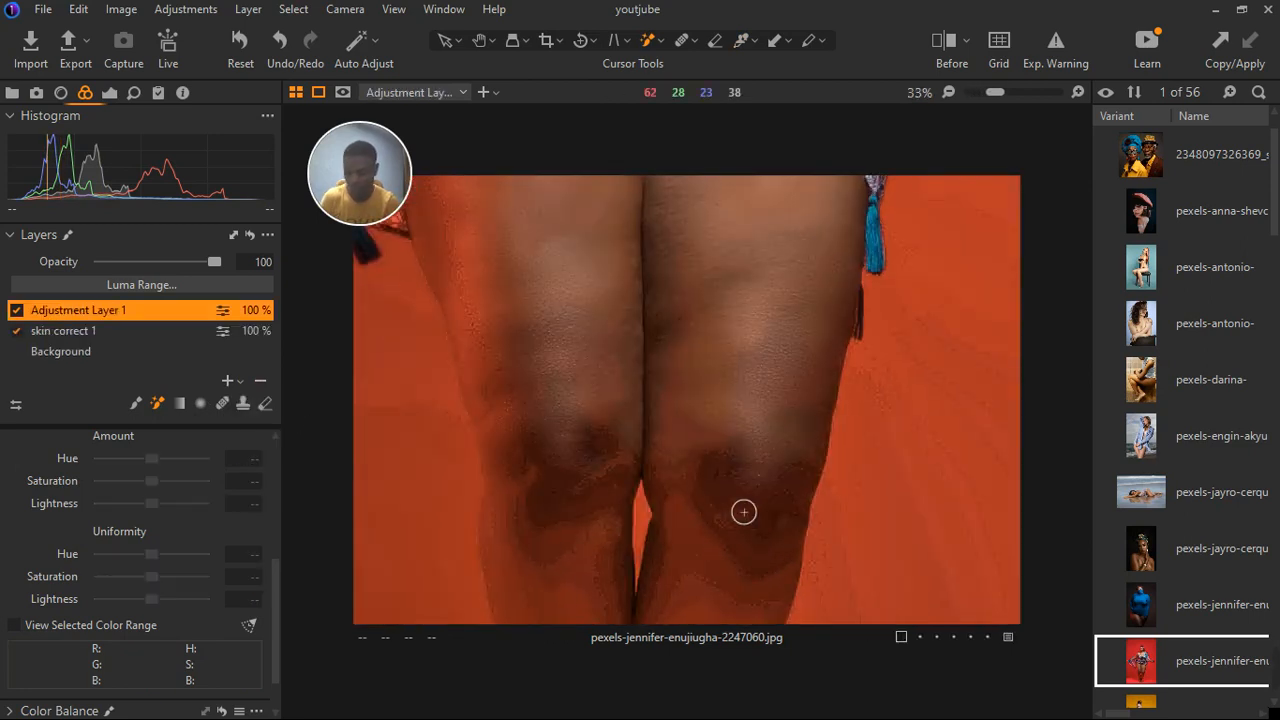
scroll(743, 509, down, 2)
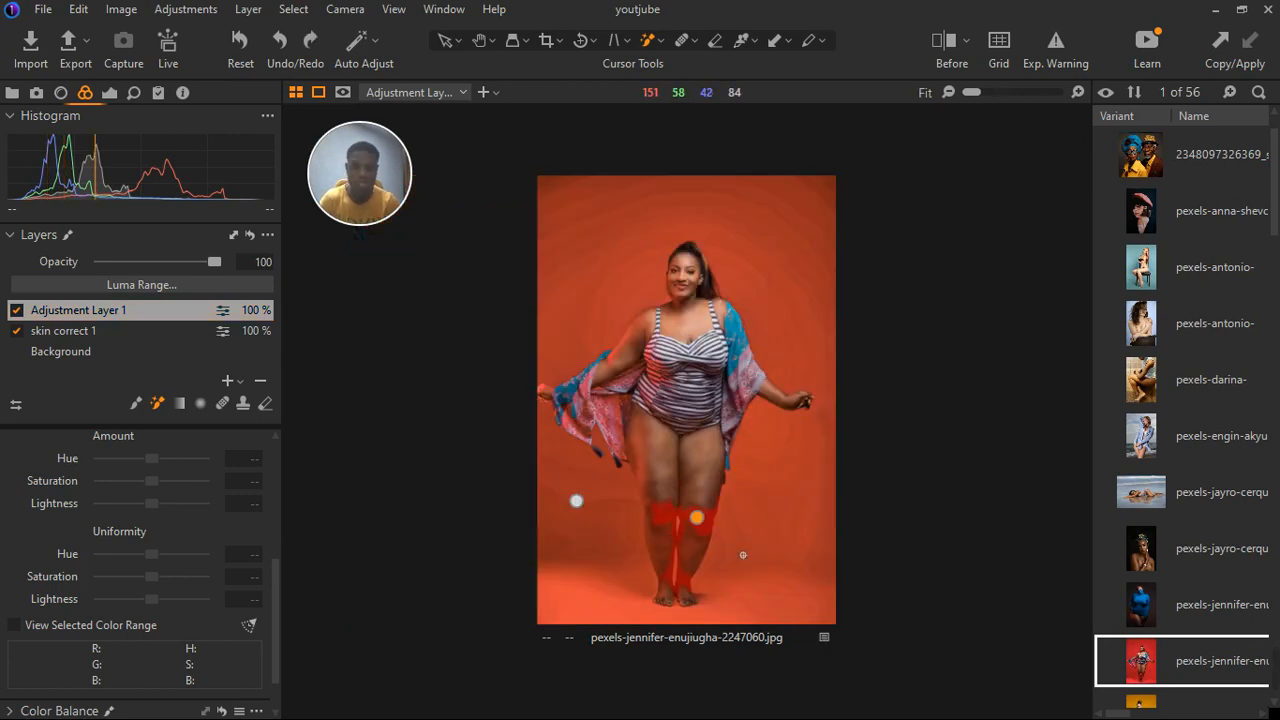
scroll(705, 569, up, 1)
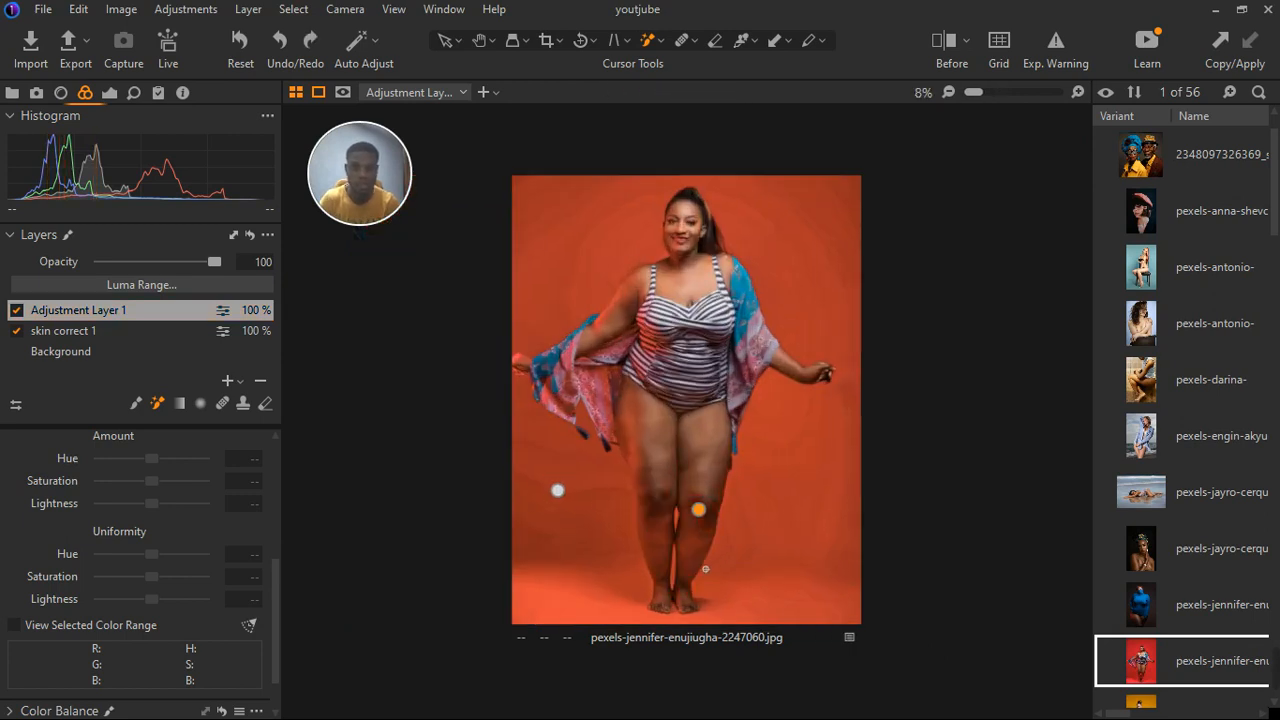
click(110, 93)
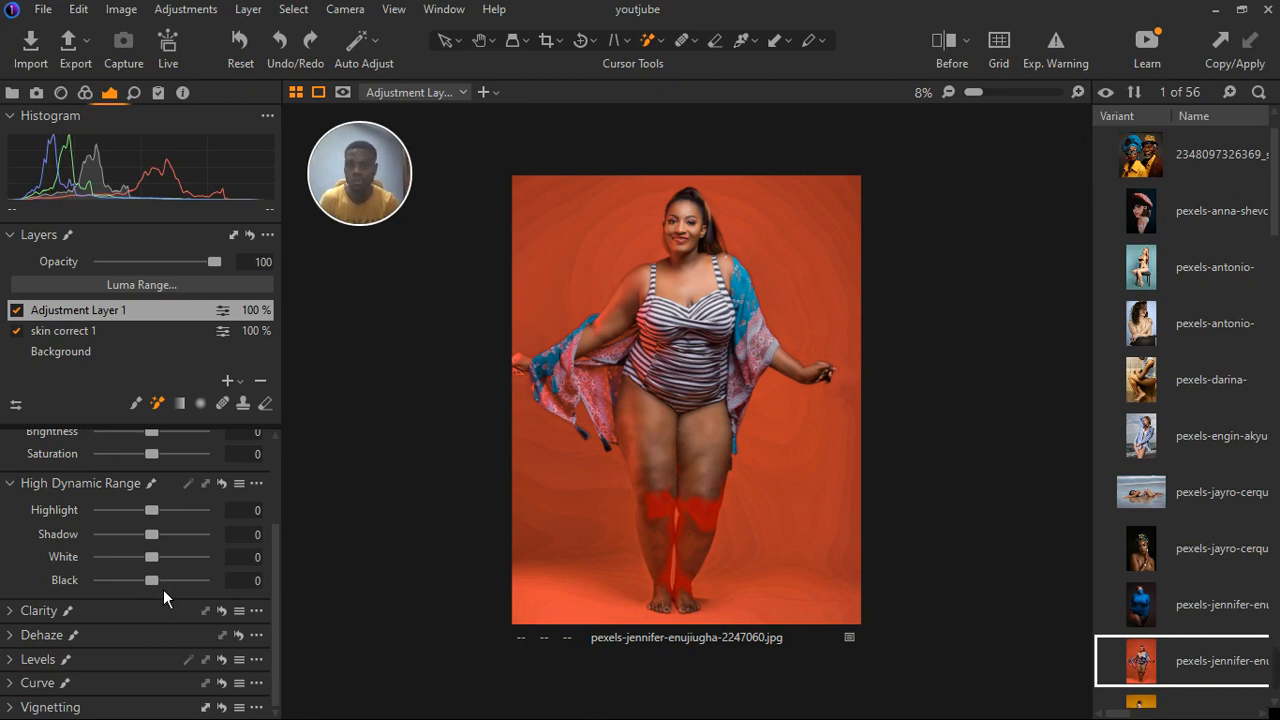
key(m)
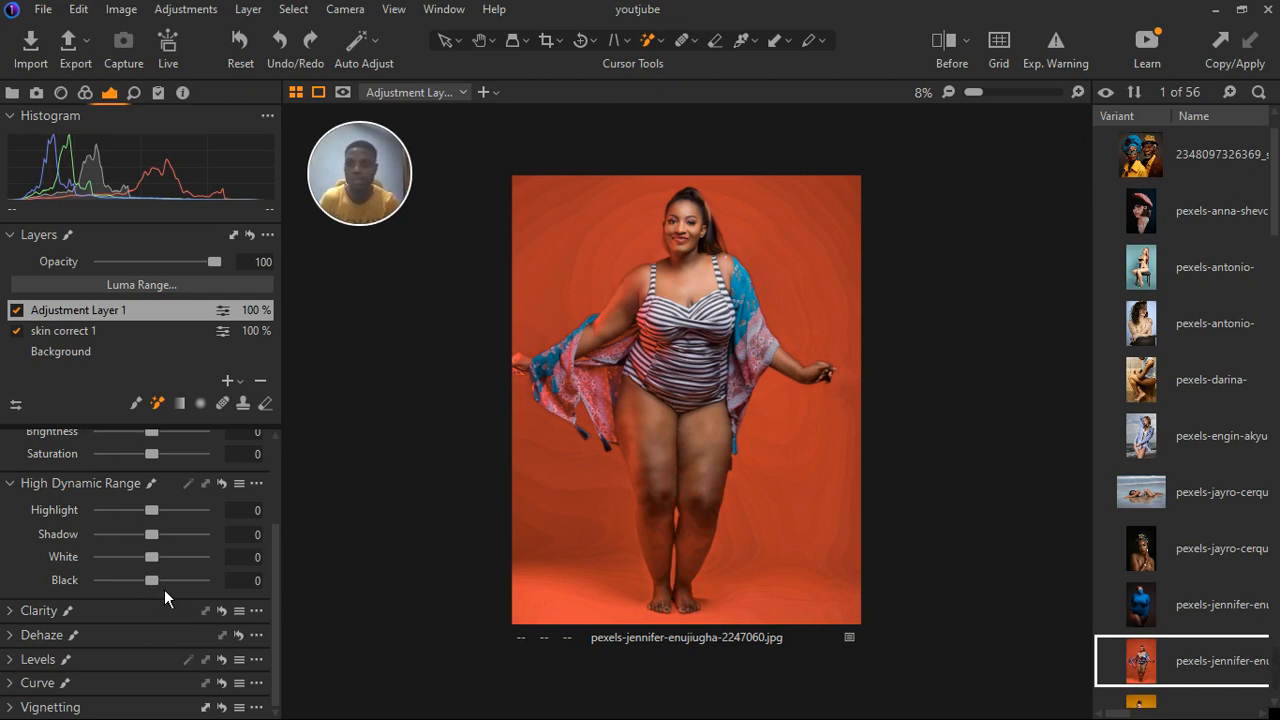
Lighten the masked knees with High Dynamic Range by setting Black to 47 and Shadow to 9
drag(164, 589, 186, 583)
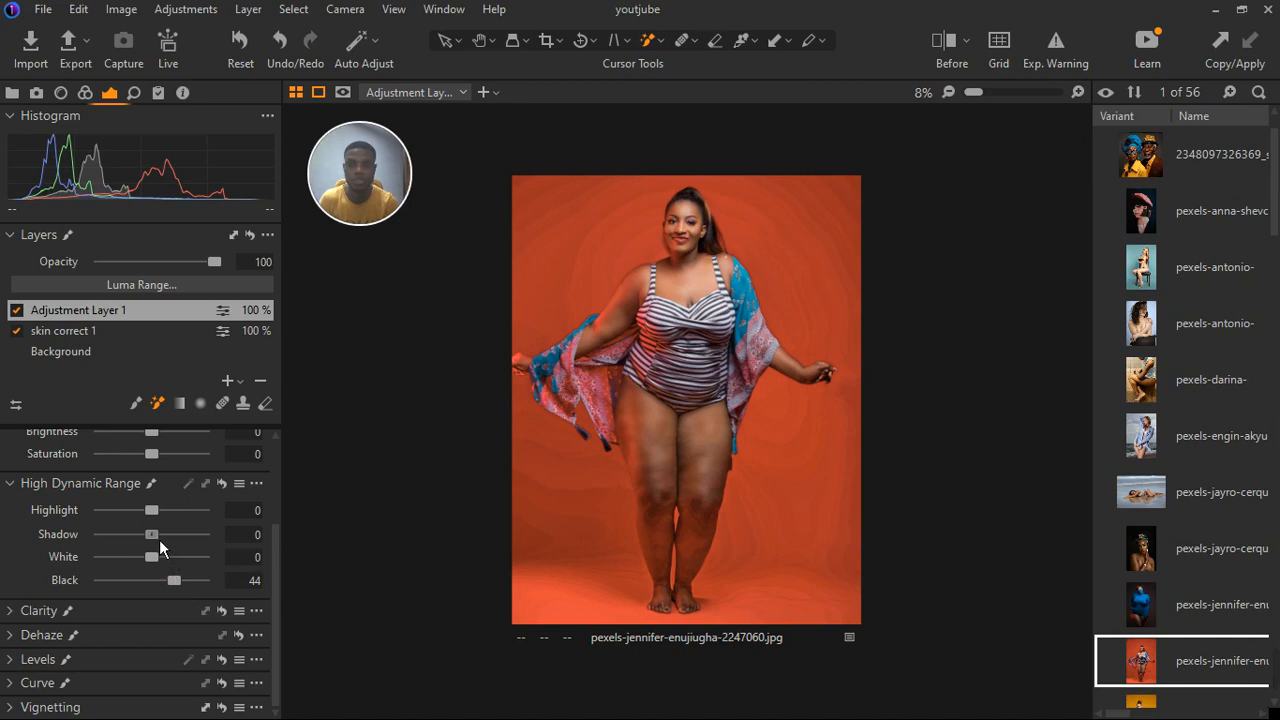
mouse_move(159, 539)
mouse_down()
mouse_move(174, 543)
mouse_move(164, 540)
mouse_up()
drag(186, 587, 188, 586)
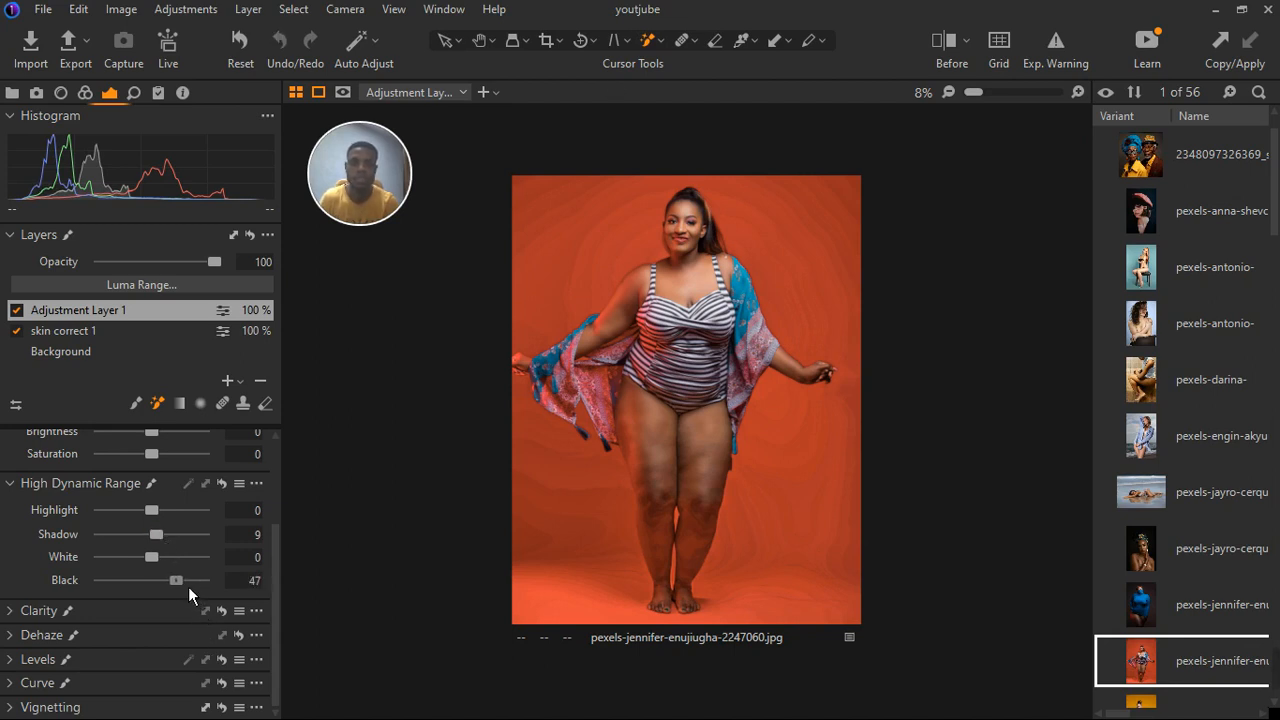
scroll(727, 471, down, 2)
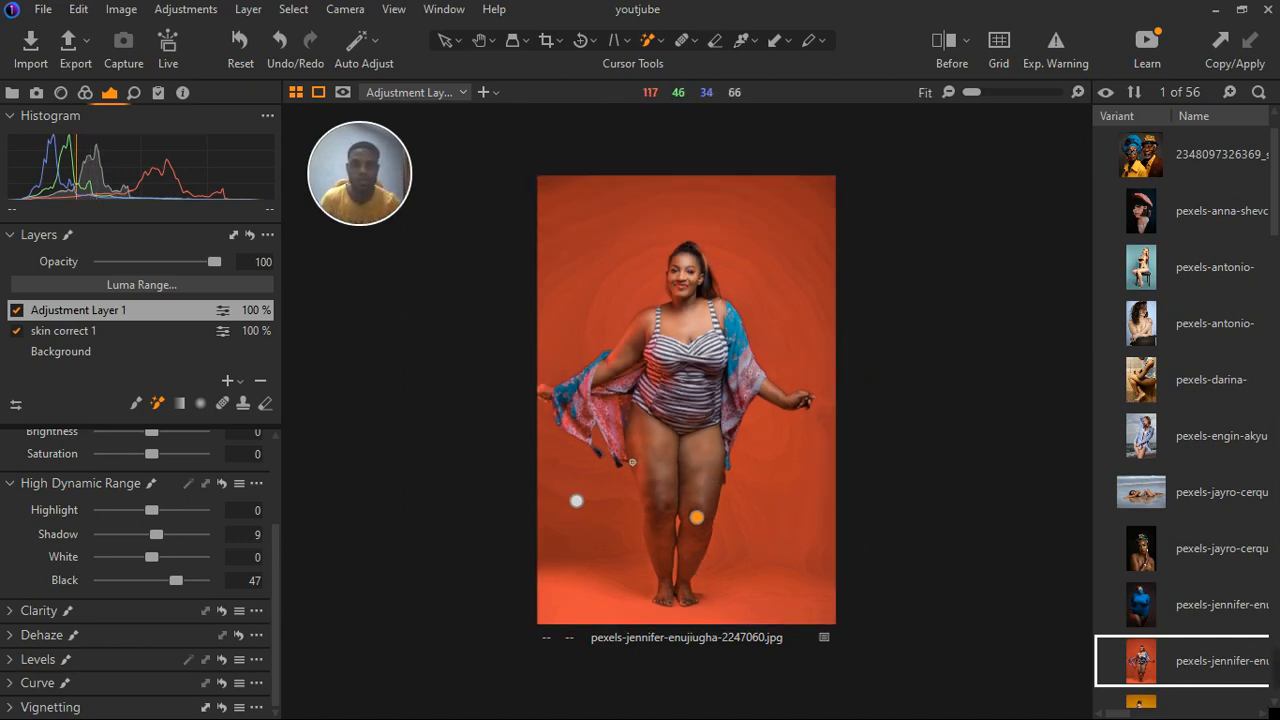
Rename the knee adjustment layer to "kneww color correct"
double_click(103, 316)
text(kn)
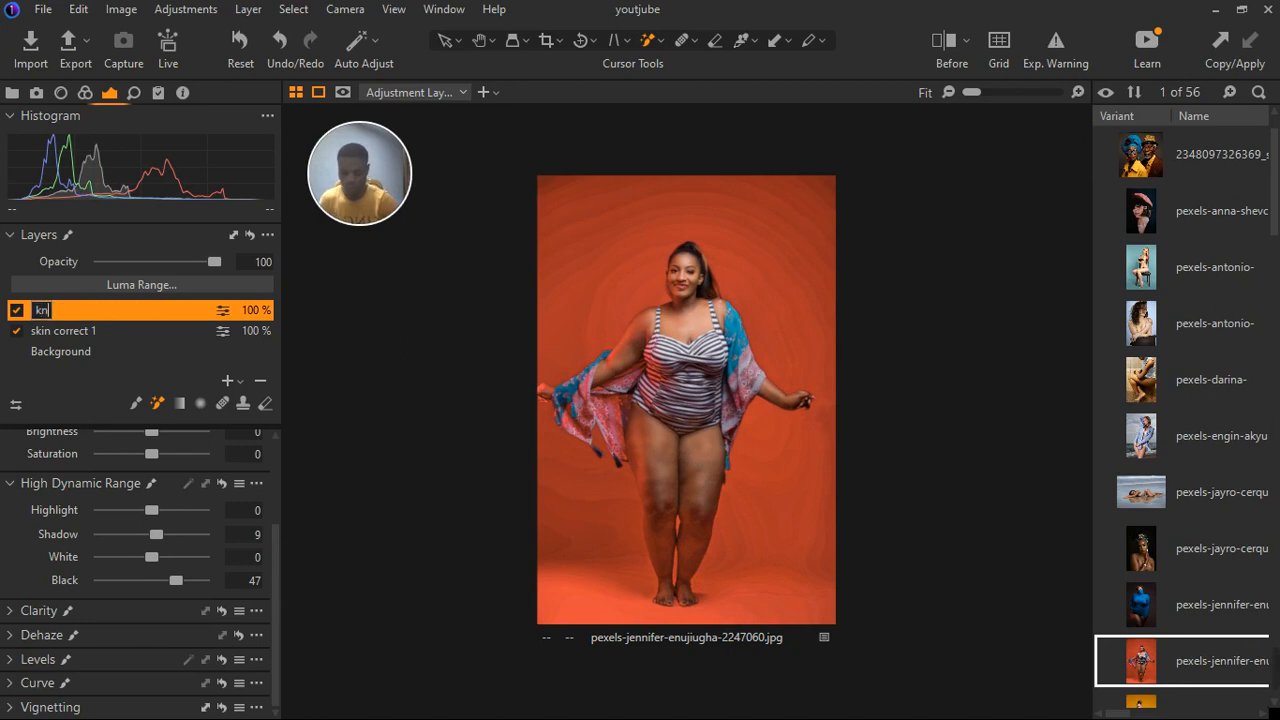
text(eww color correct)
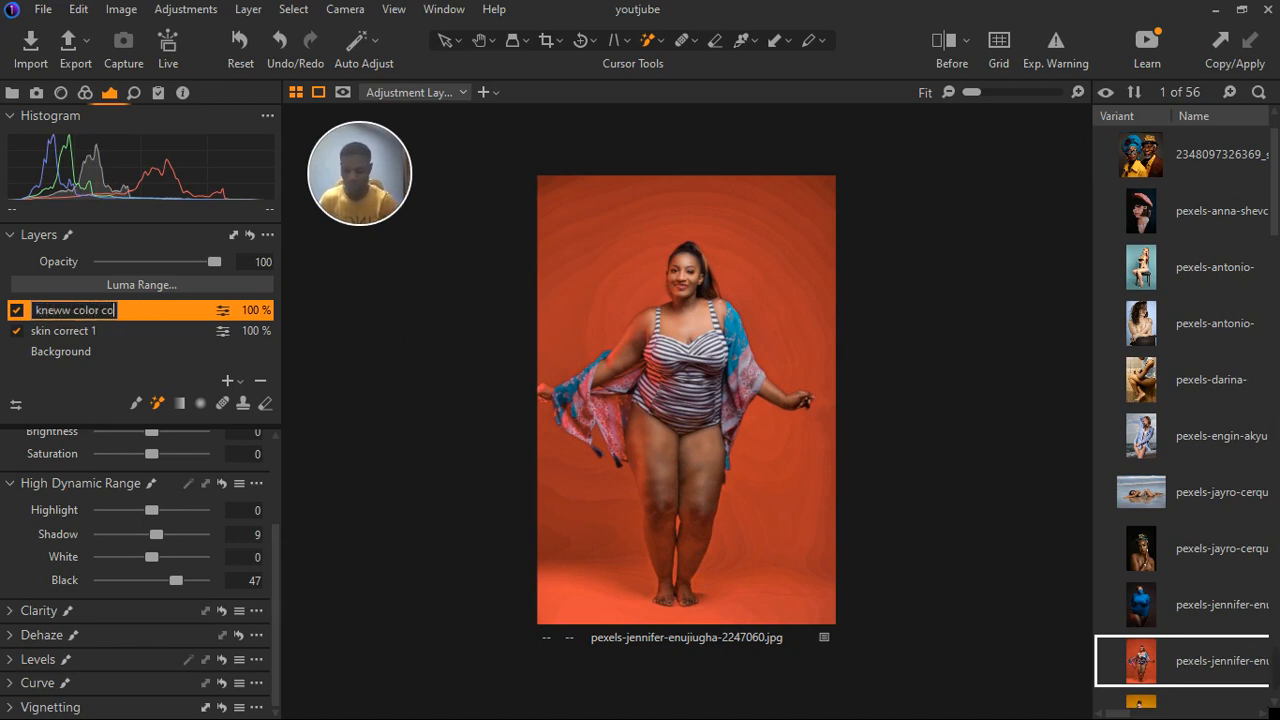
key(Return)
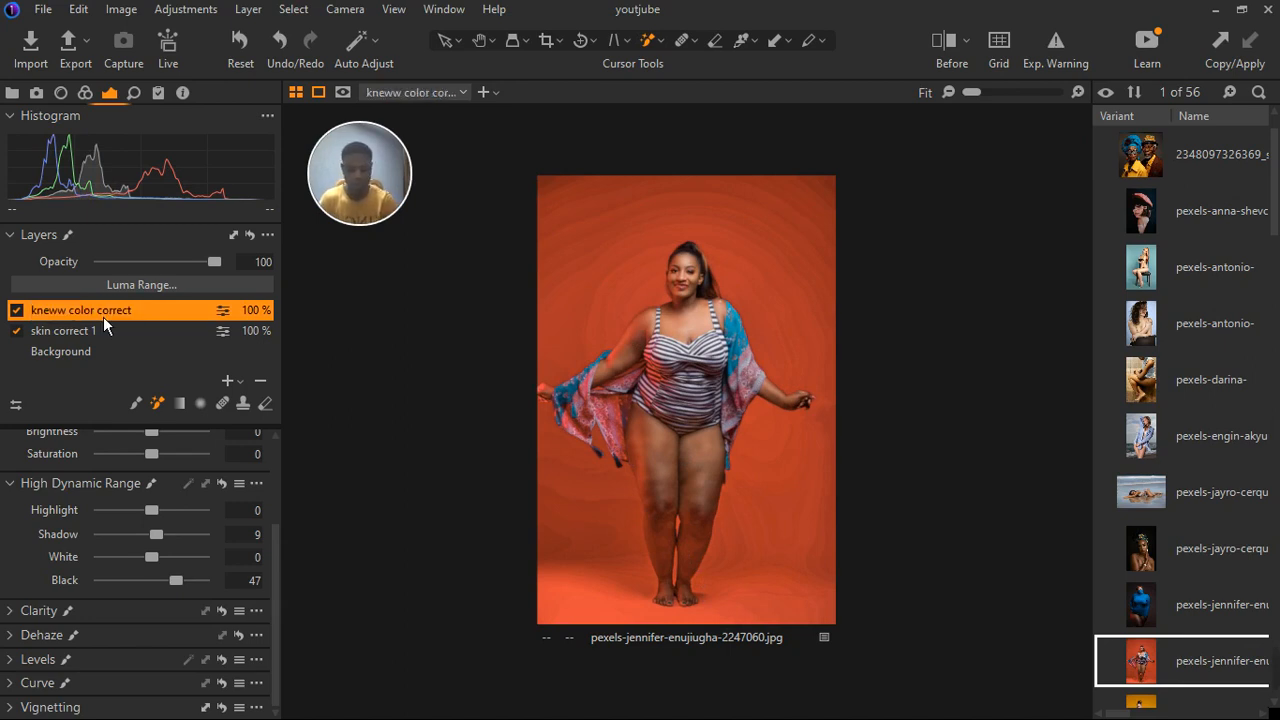
Add a new empty adjustment layer above "kneww color correct" and raise the Magic Brush's Refine Edge and Tolerance
click(240, 381)
click(315, 408)
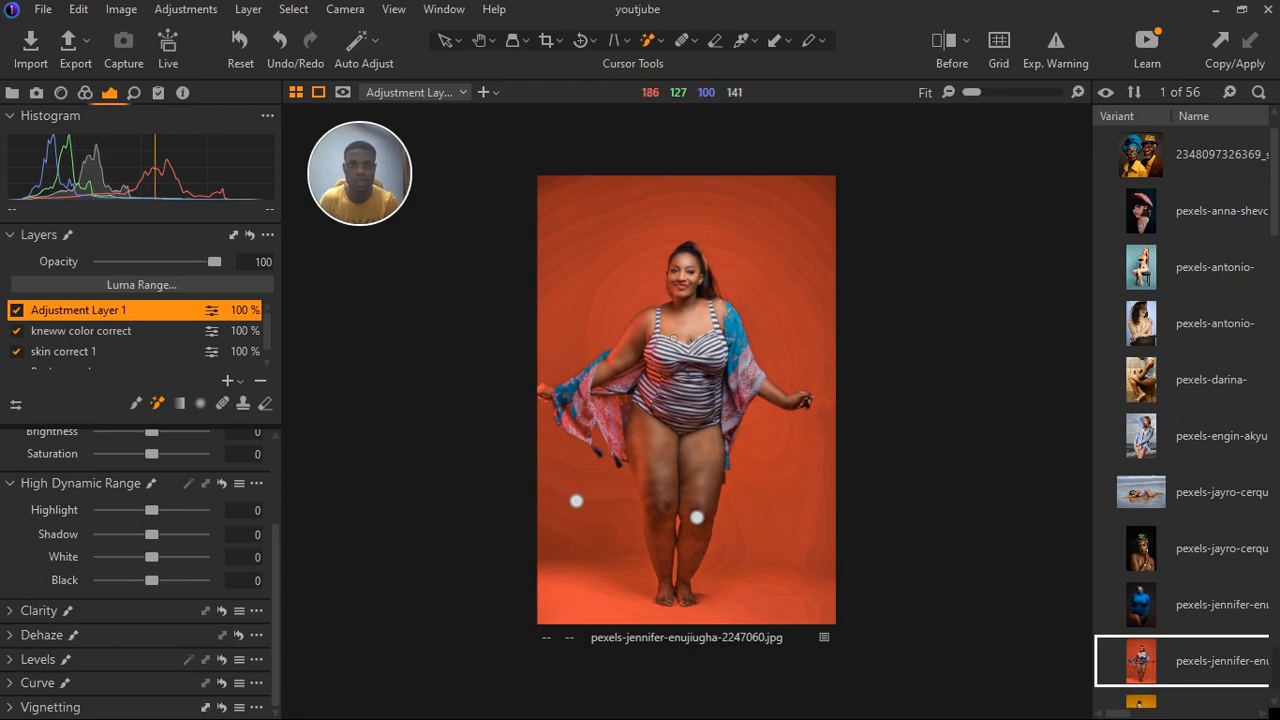
right_click(685, 326)
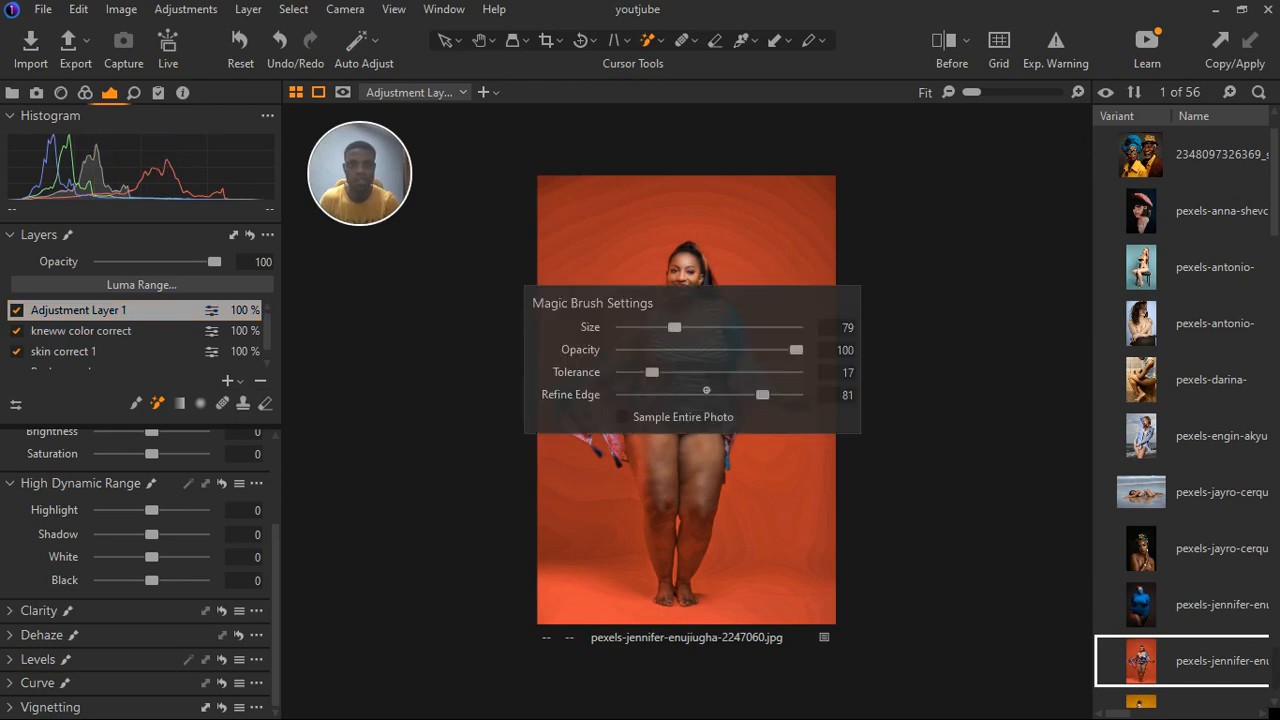
drag(763, 395, 772, 395)
drag(652, 372, 685, 372)
Mask the model's skin from face to feet along with the backdrop on the new layer, check the mask's coverage and hide the overlay
click(722, 234)
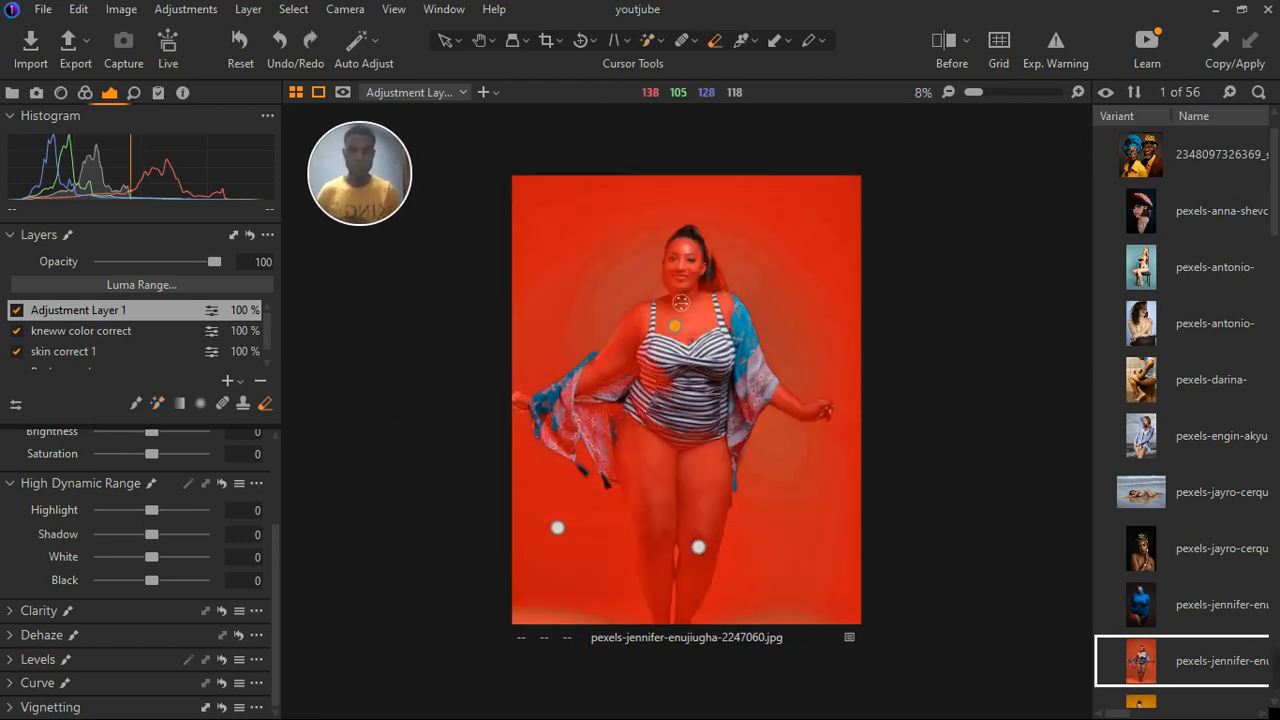
key(ctrl+0)
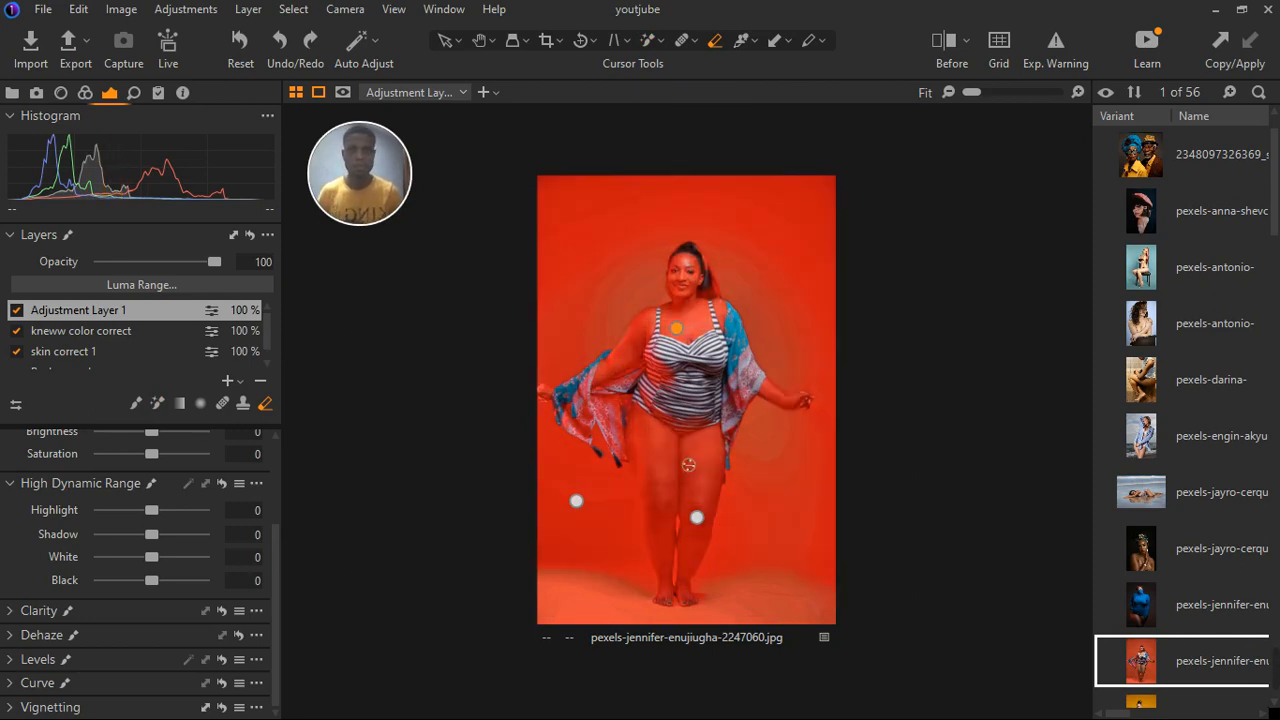
key(m)
scroll(703, 453, up, 1)
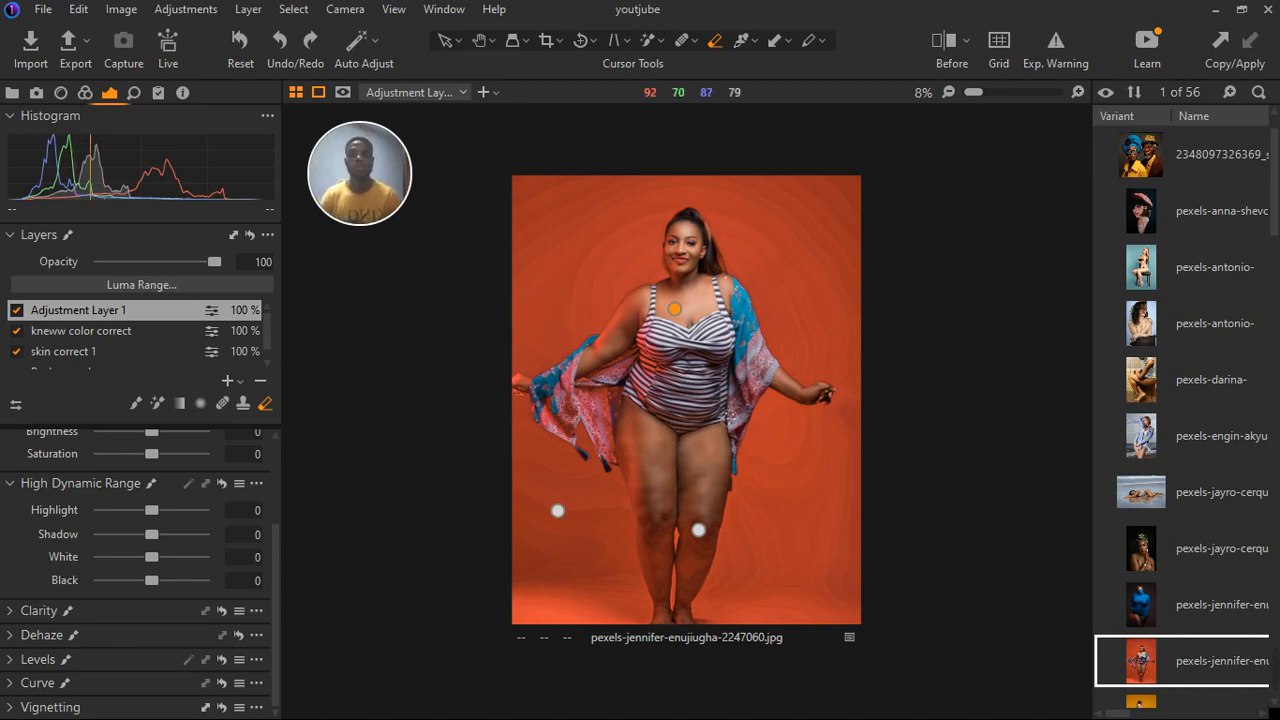
scroll(720, 486, down, 1)
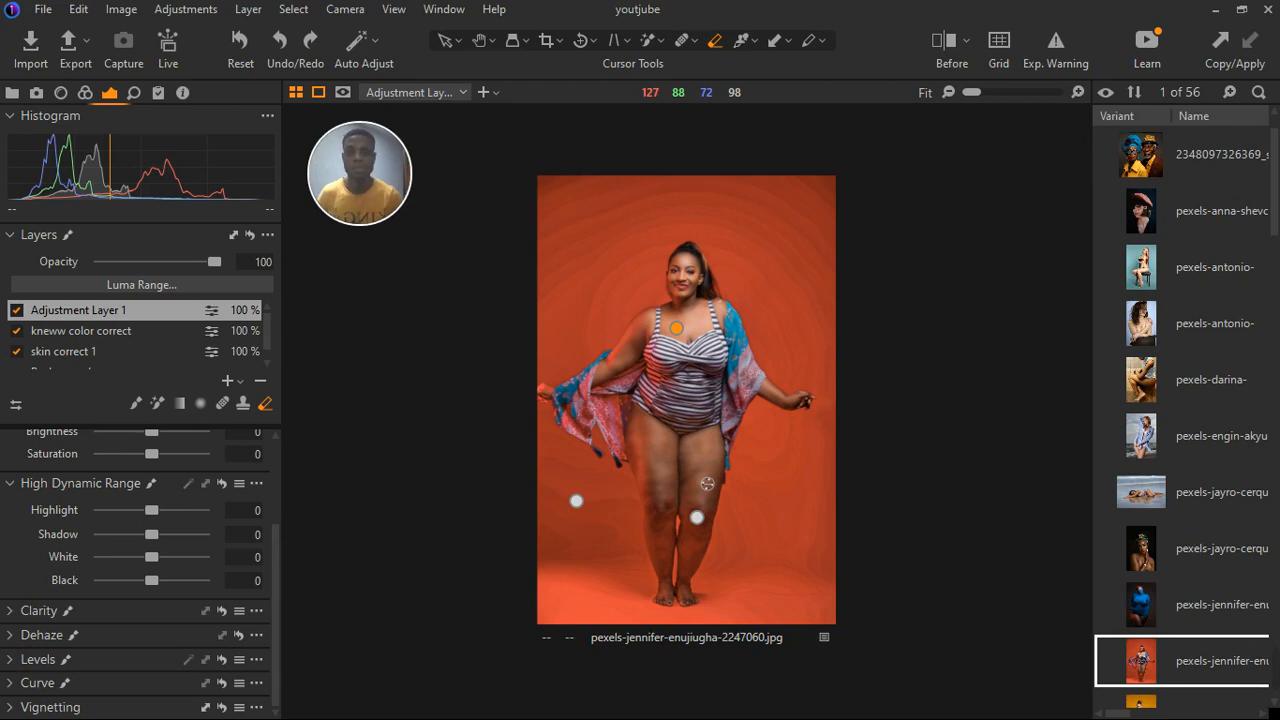
key(m)
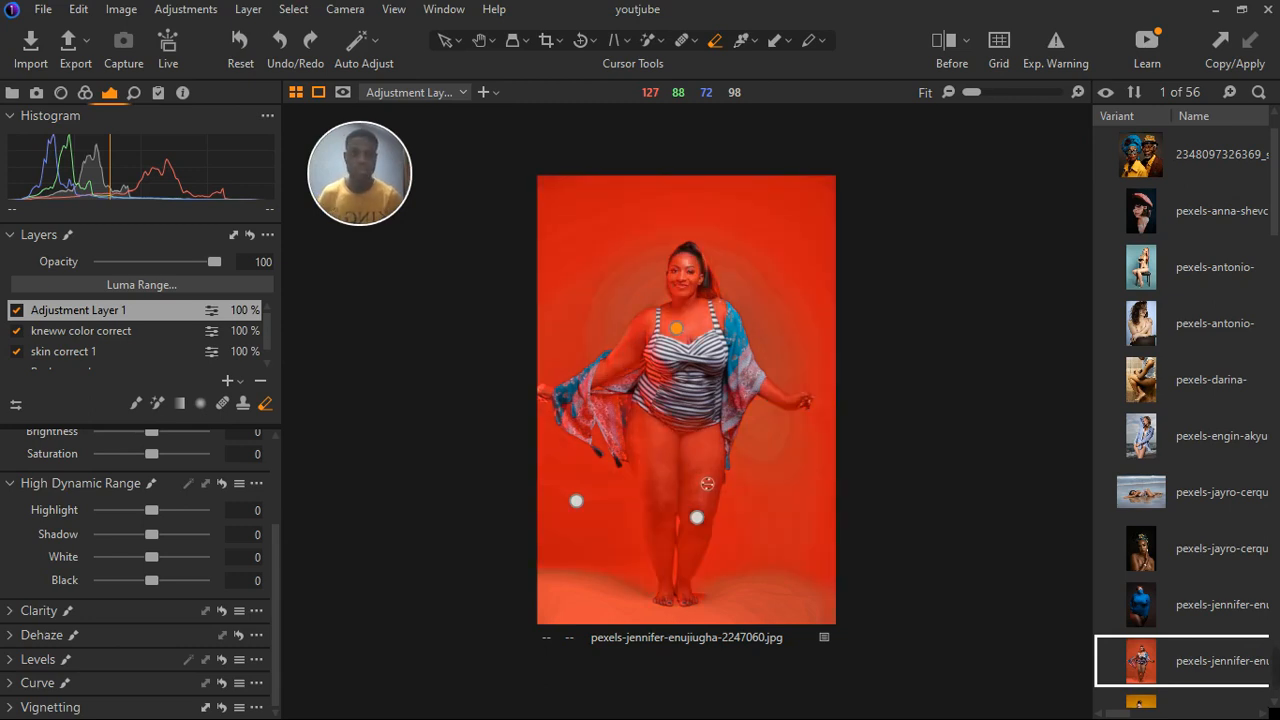
key(m)
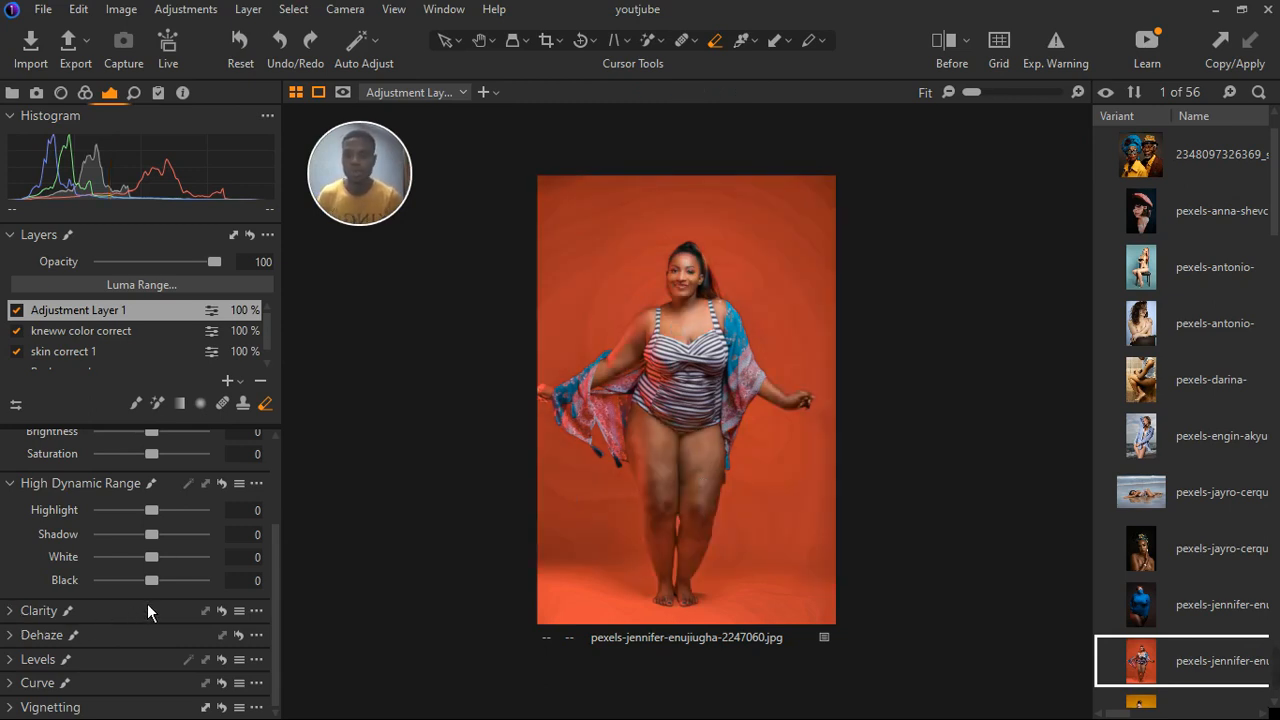
Sample a well-lit skin color from the model's cheek below the eye with the Skin Tone picker
click(88, 96)
scroll(161, 471, up, 1)
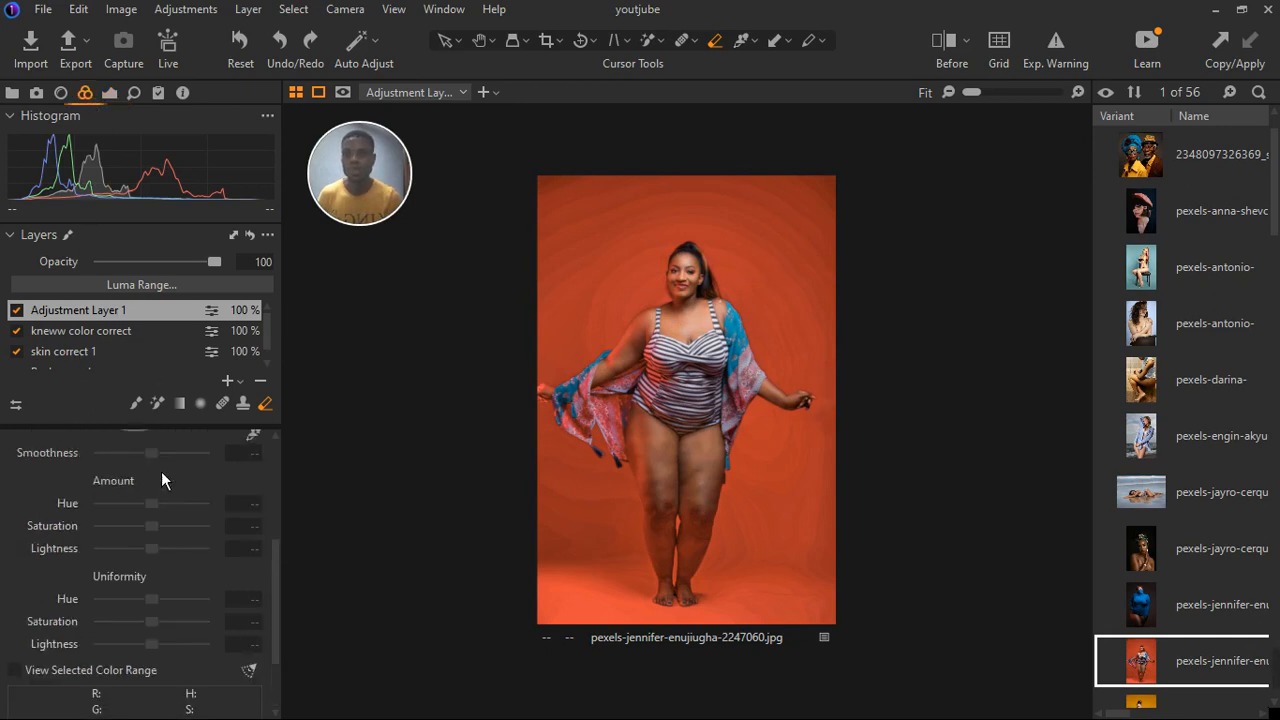
click(257, 439)
scroll(275, 490, up, 1)
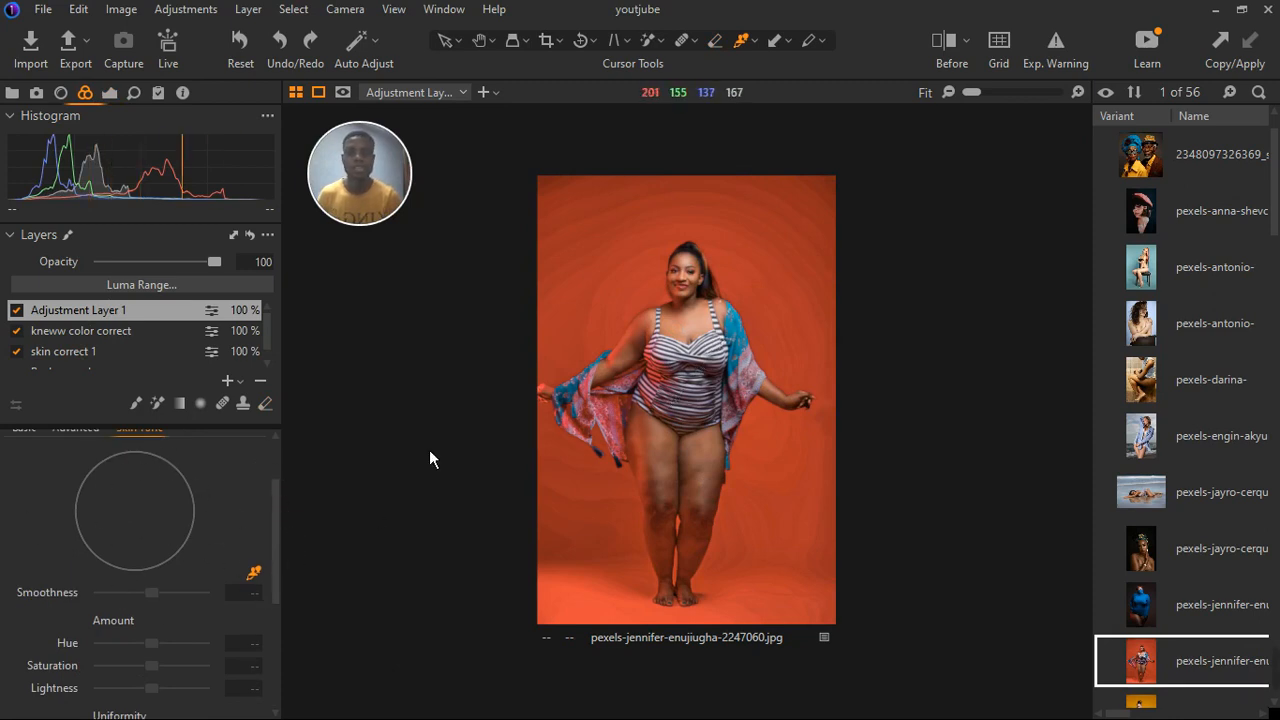
scroll(730, 360, up, 3)
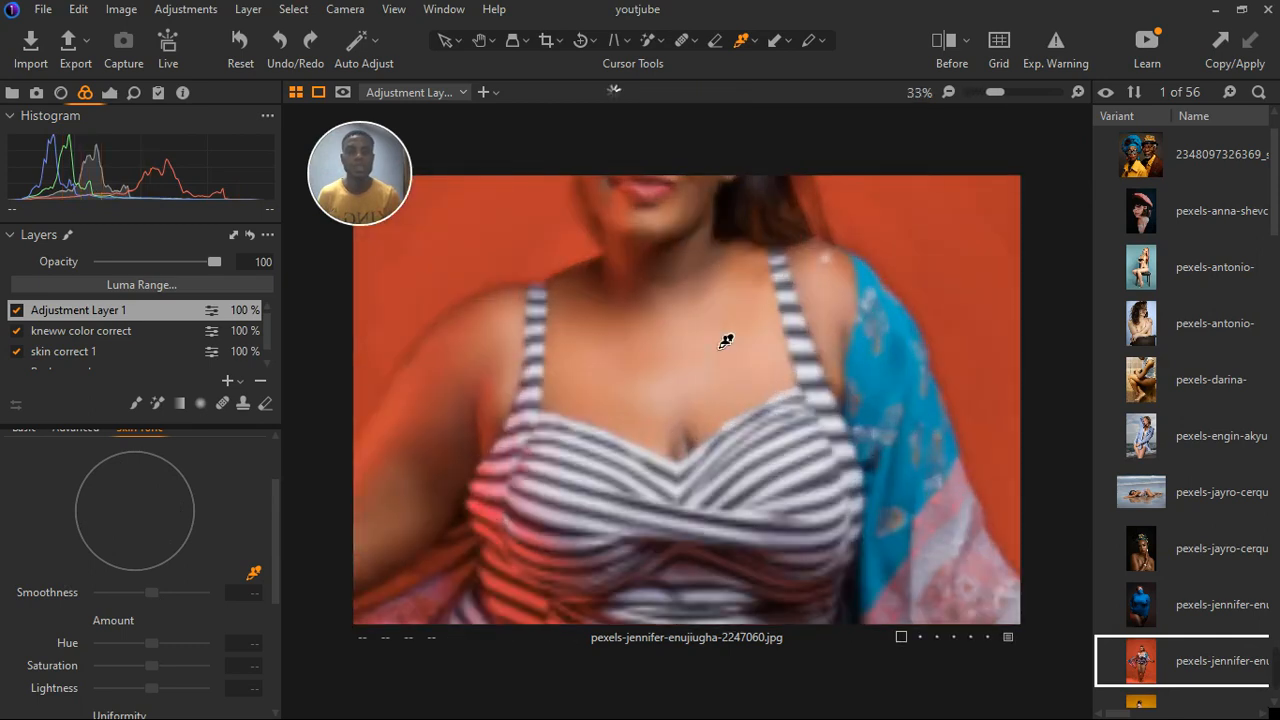
scroll(735, 378, up, 2)
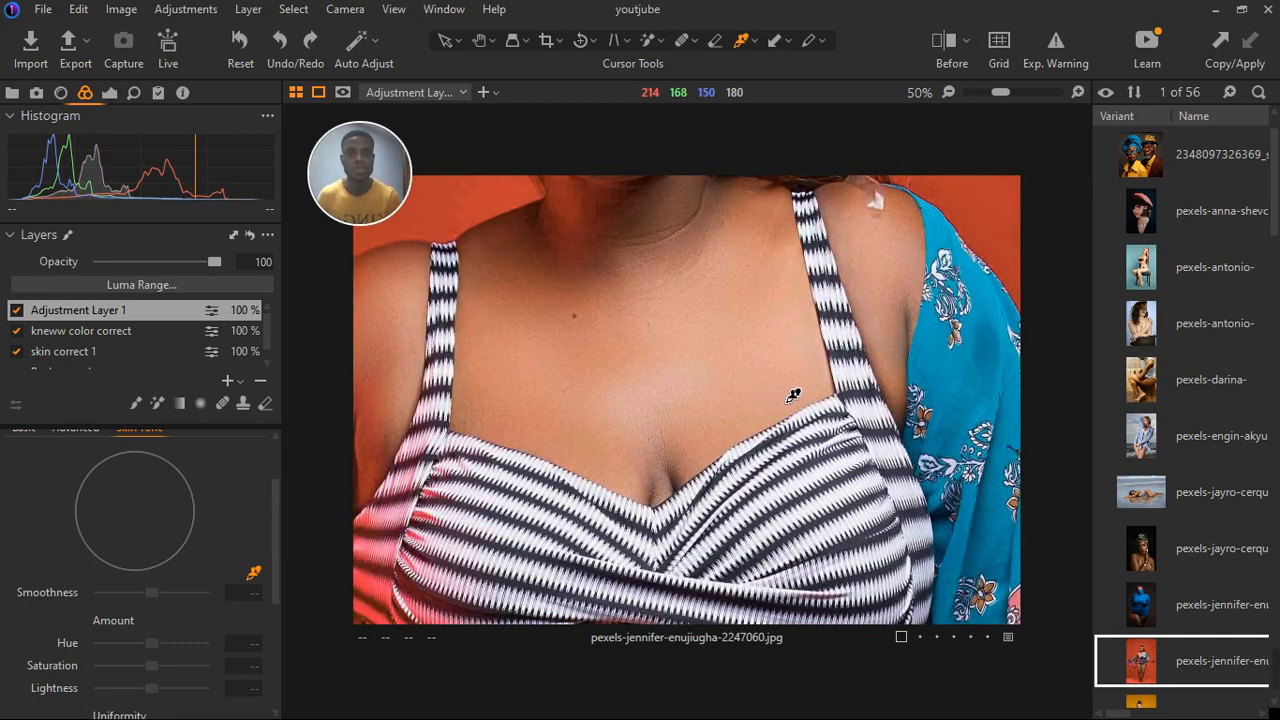
scroll(789, 292, down, 3)
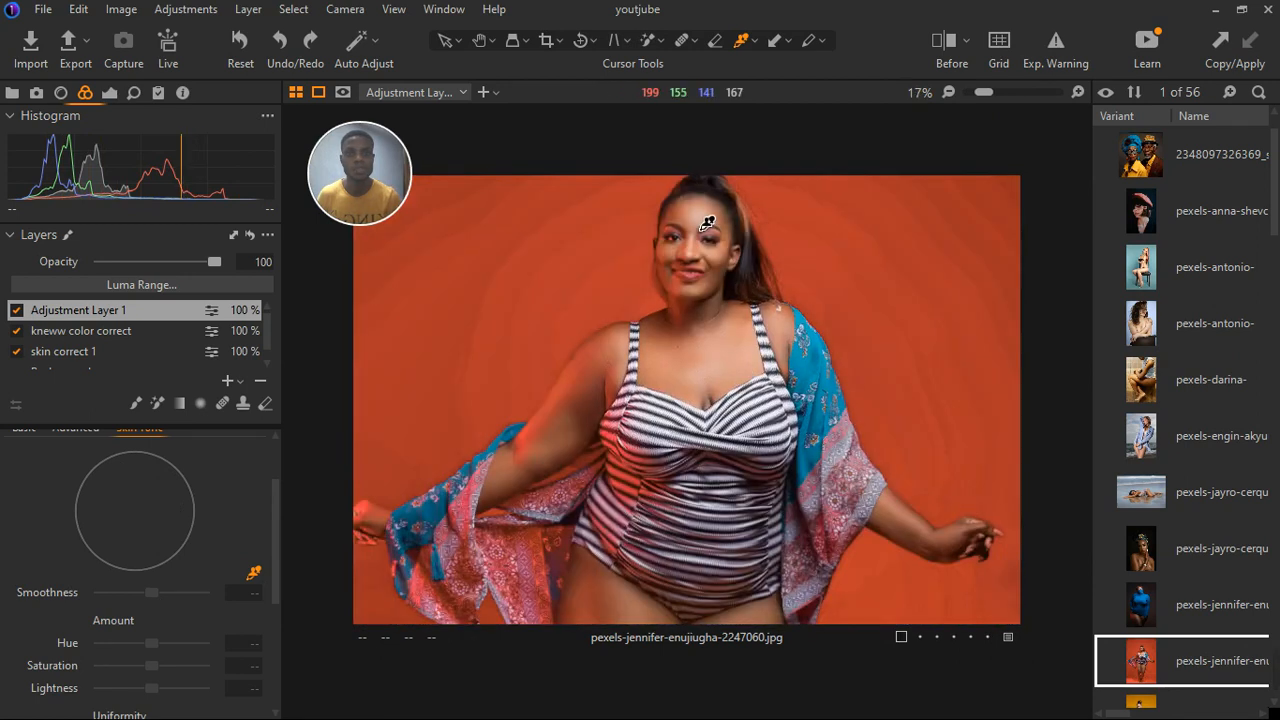
scroll(707, 222, up, 3)
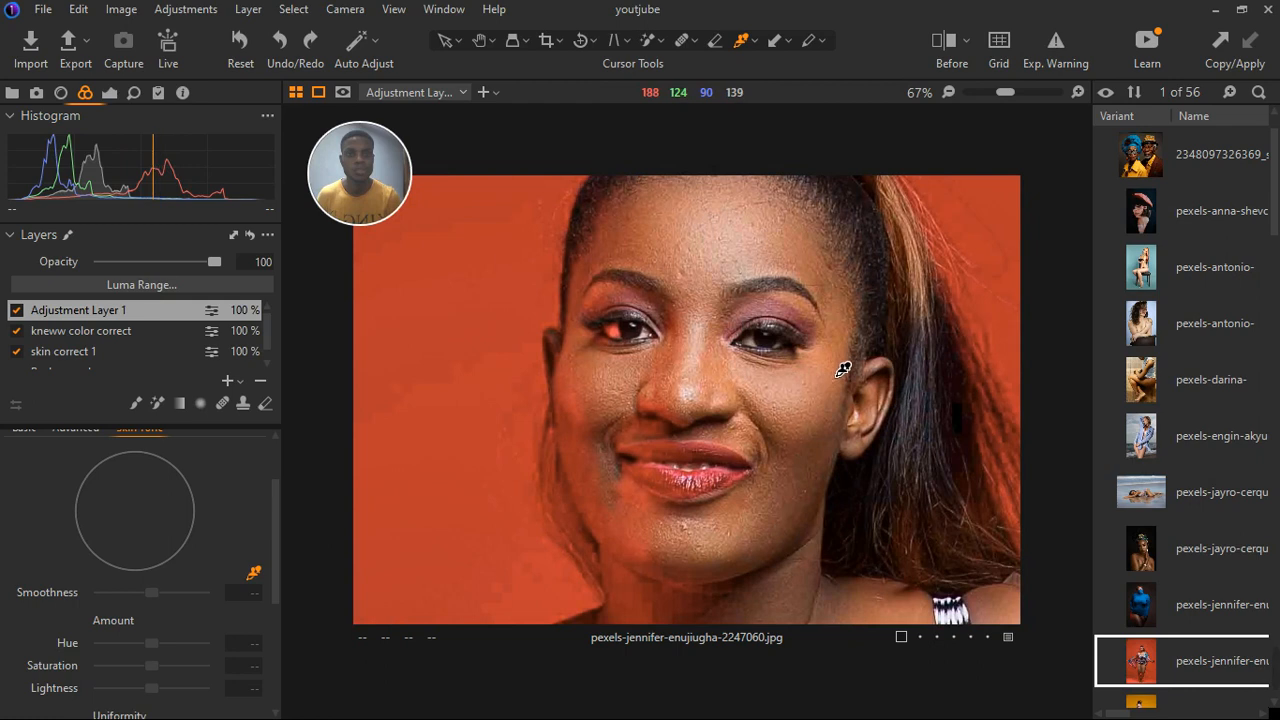
click(800, 399)
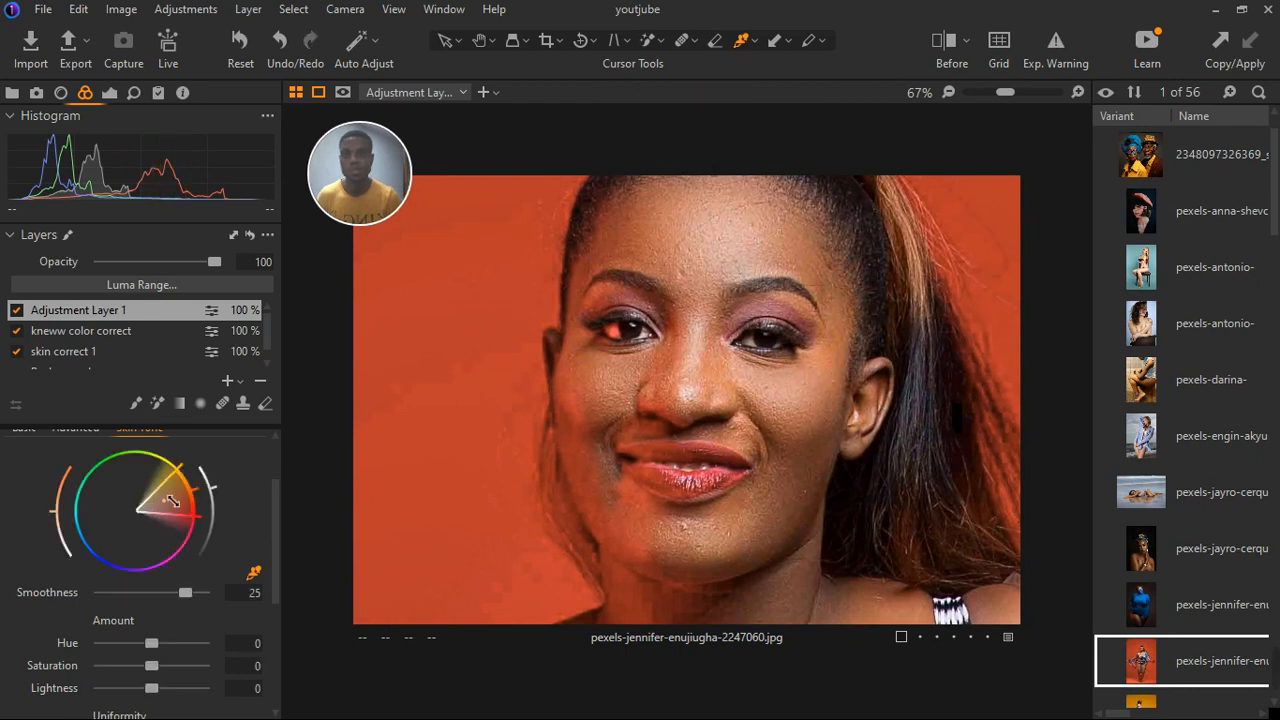
Even out the masked skin by setting the Uniformity Hue to 37 and the Uniformity Saturation to 91
scroll(647, 424, down, 5)
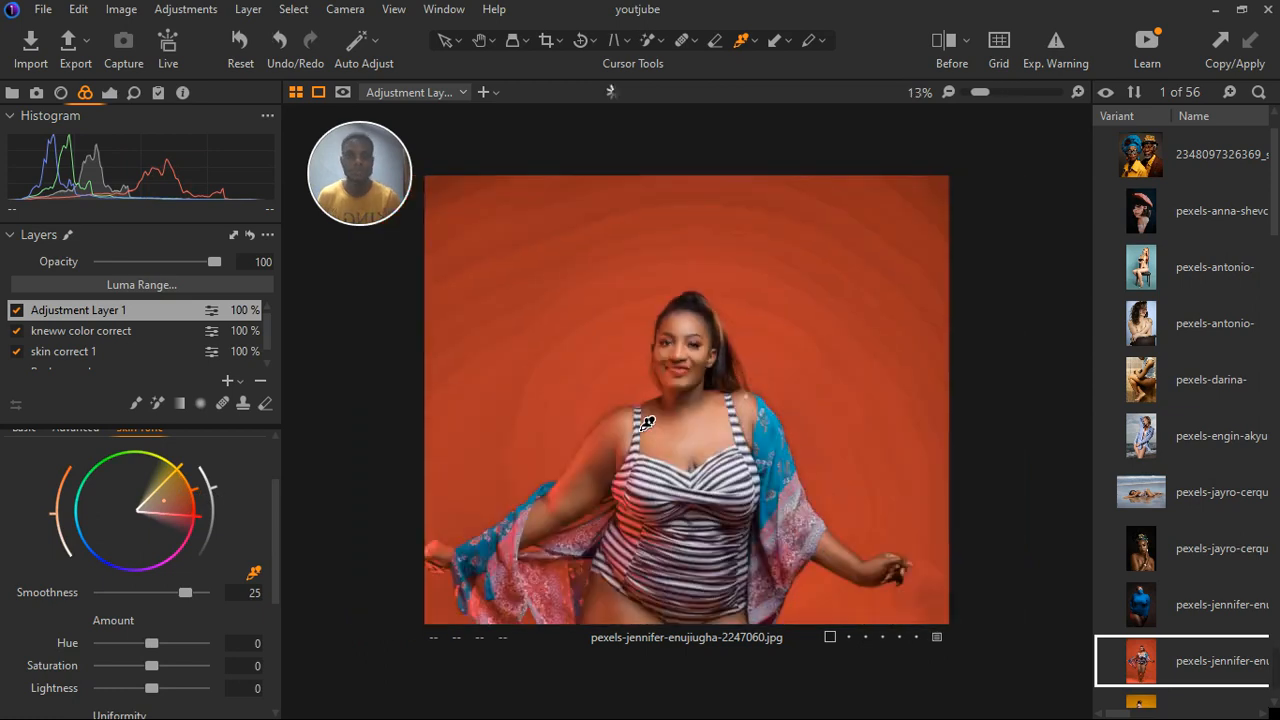
scroll(647, 424, down, 1)
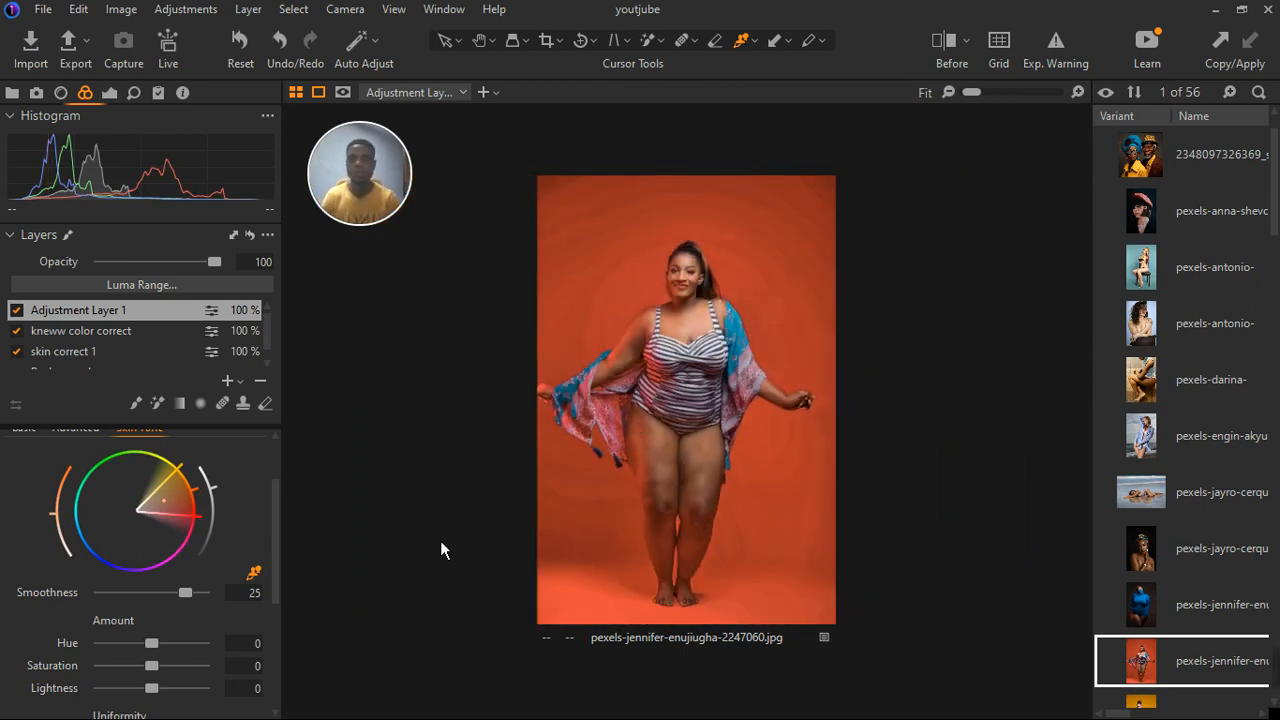
scroll(211, 566, down, 5)
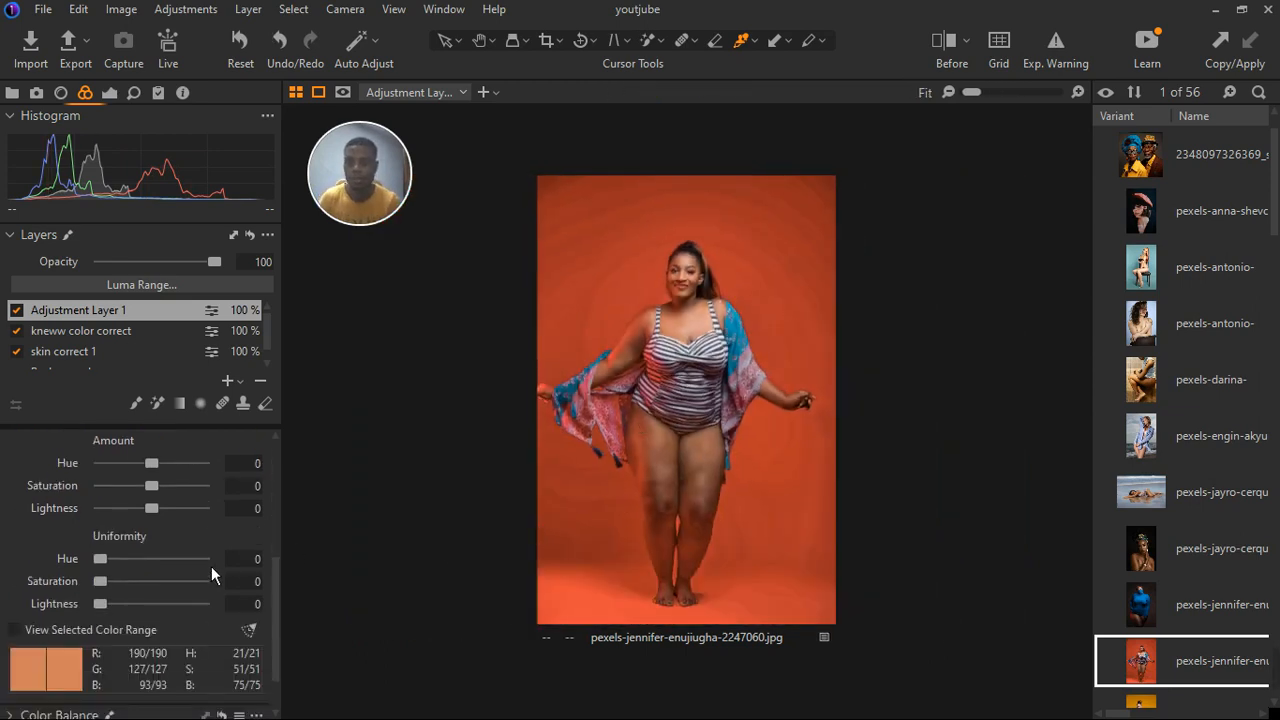
drag(111, 515, 150, 527)
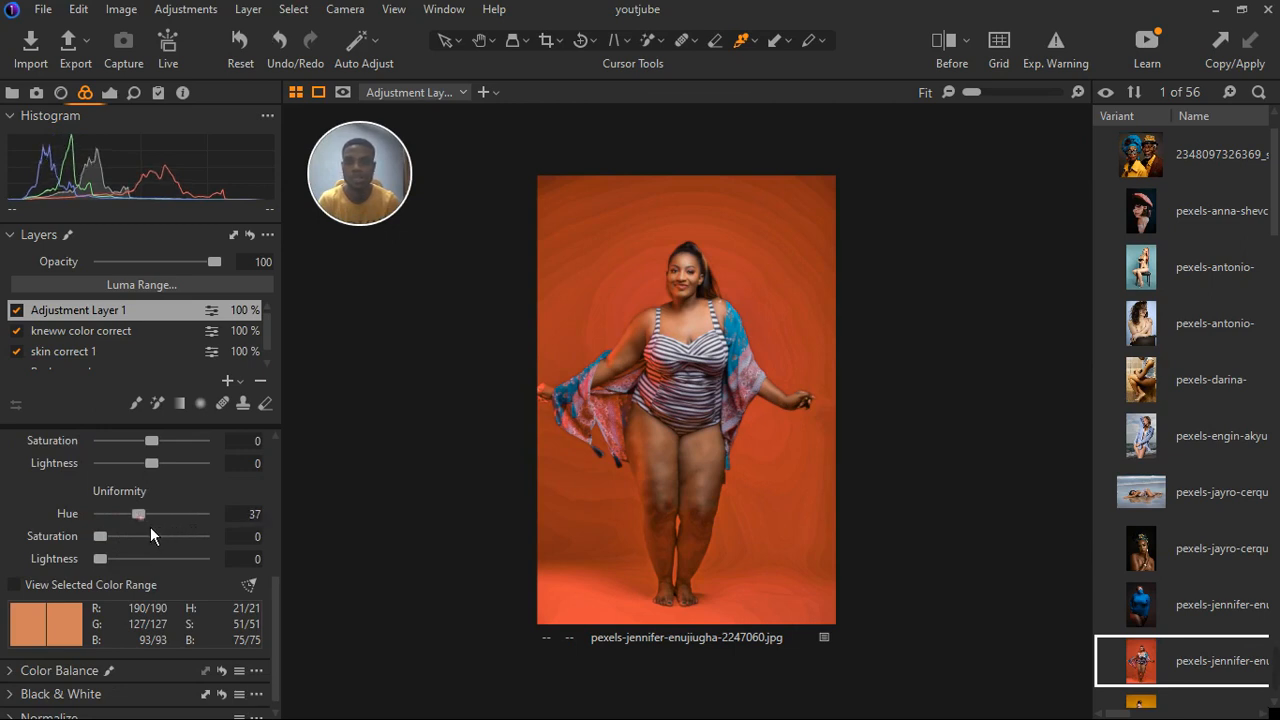
drag(118, 543, 203, 539)
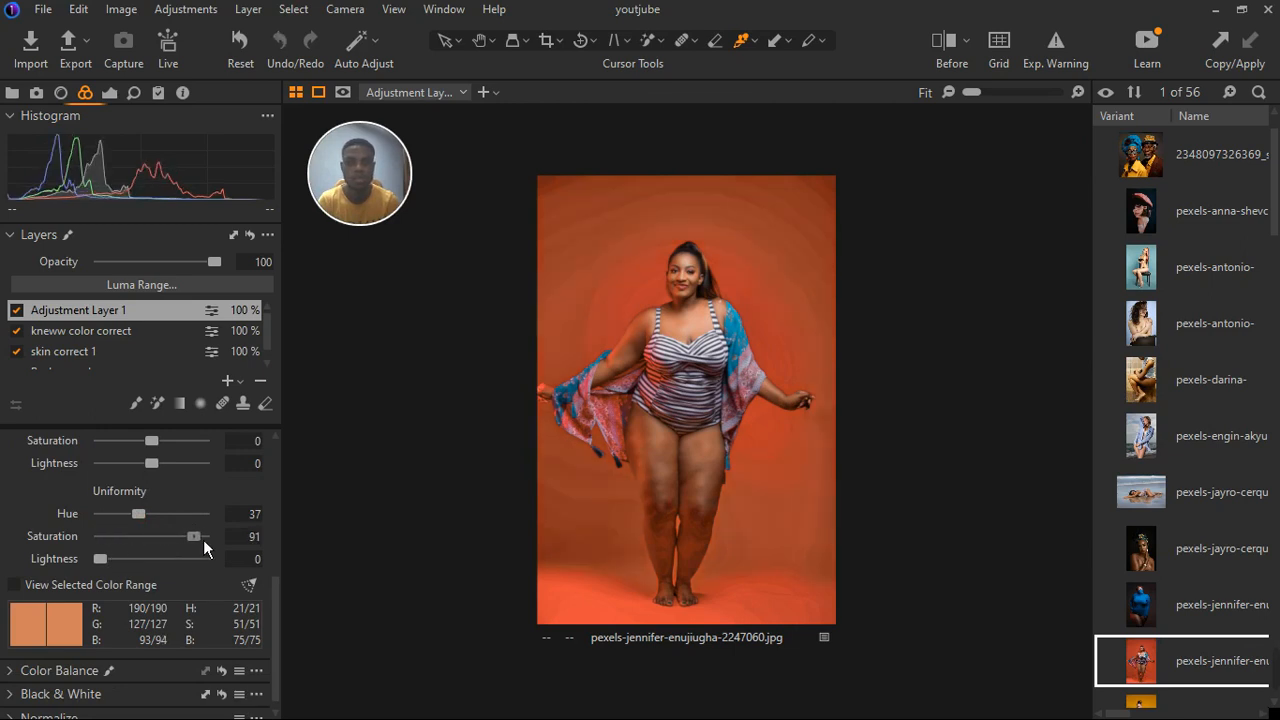
click(158, 520)
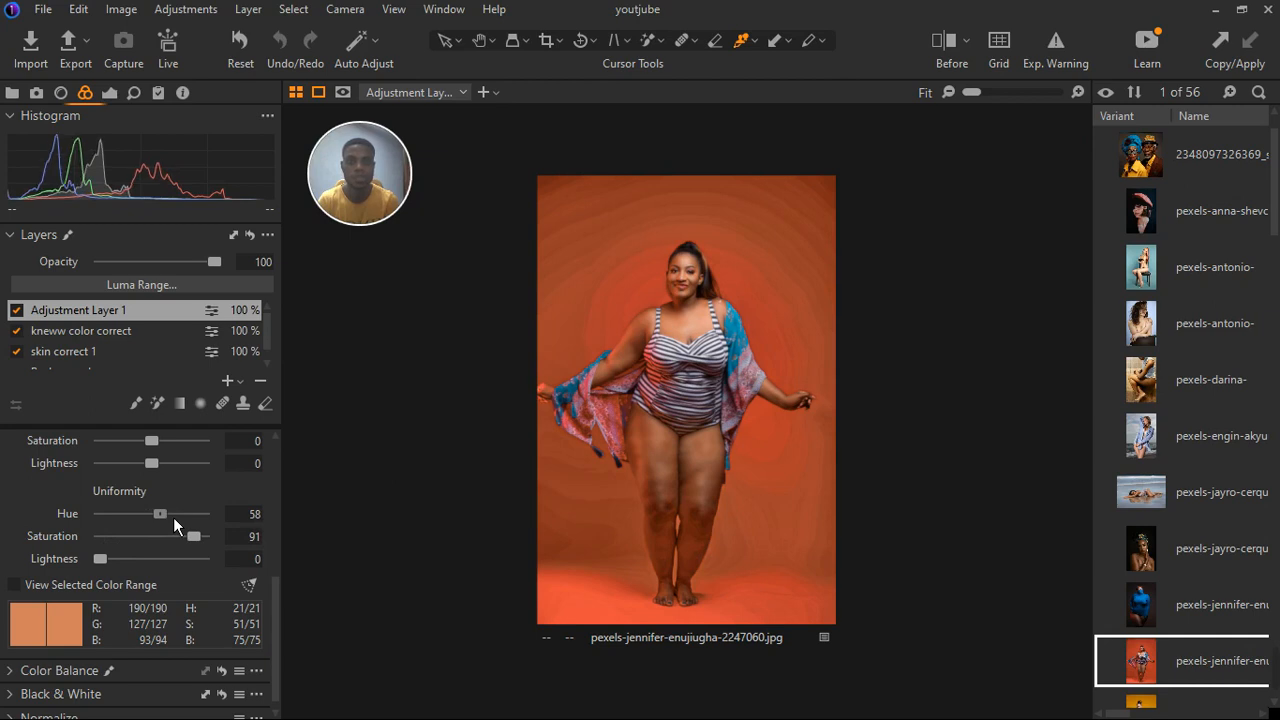
drag(173, 517, 152, 521)
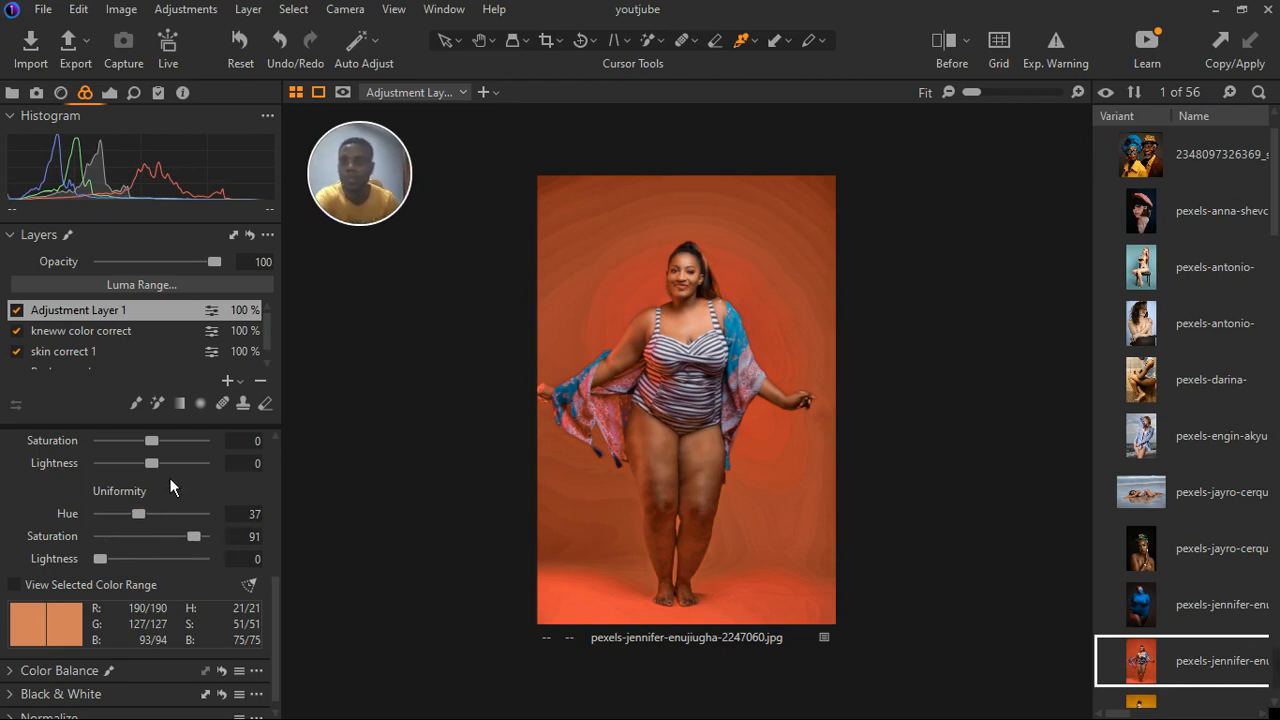
Brighten the skin tone by setting the Amount Lightness to 4.7 and the Uniformity Lightness to 10
scroll(172, 477, up, 3)
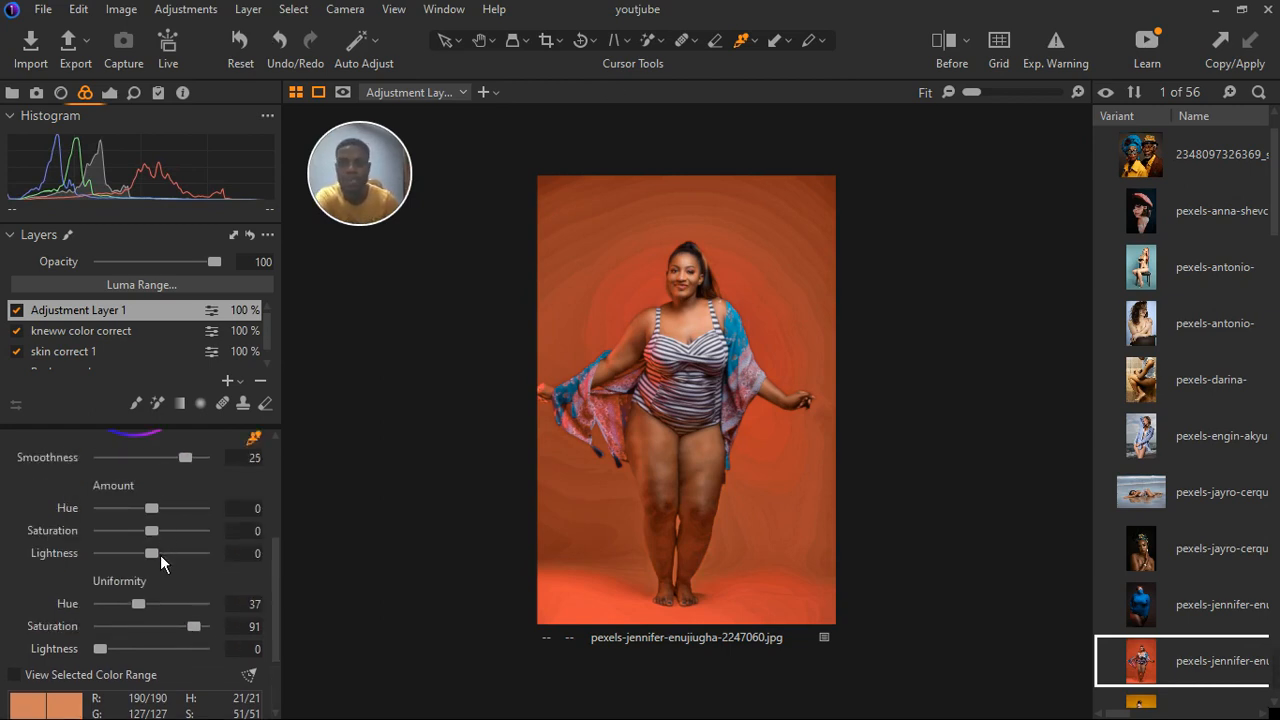
drag(159, 556, 136, 572)
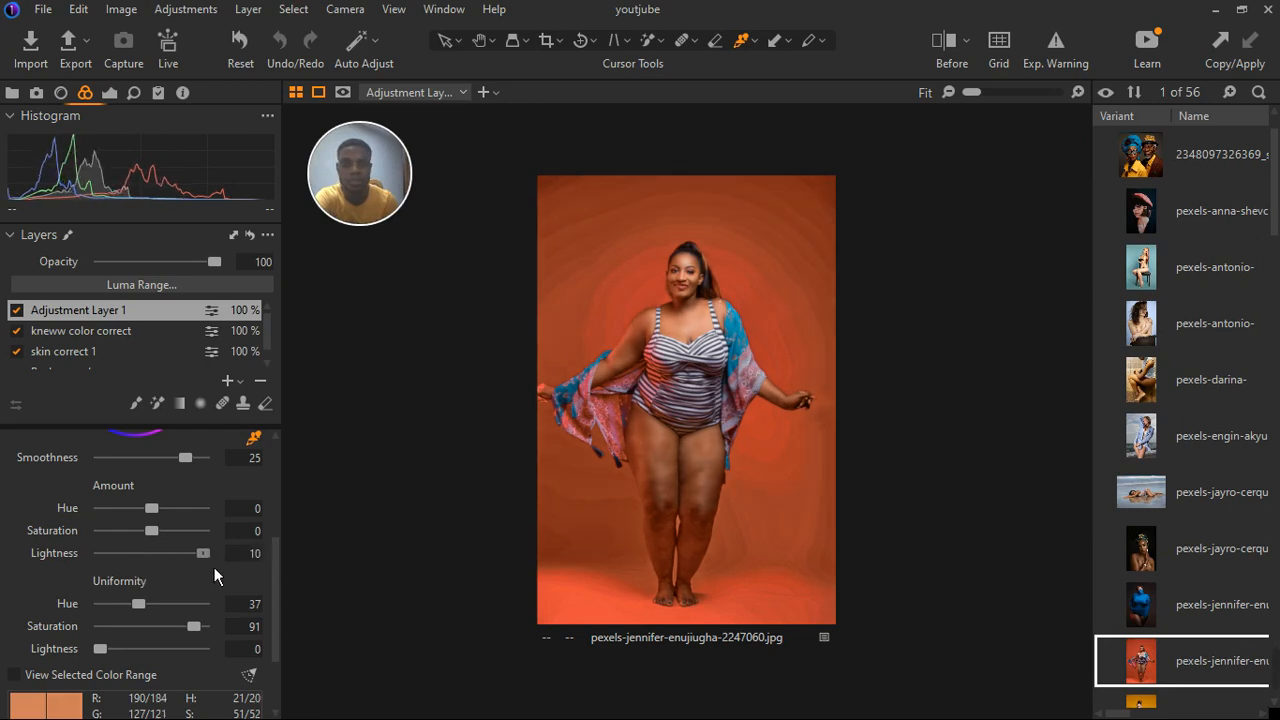
drag(214, 567, 206, 567)
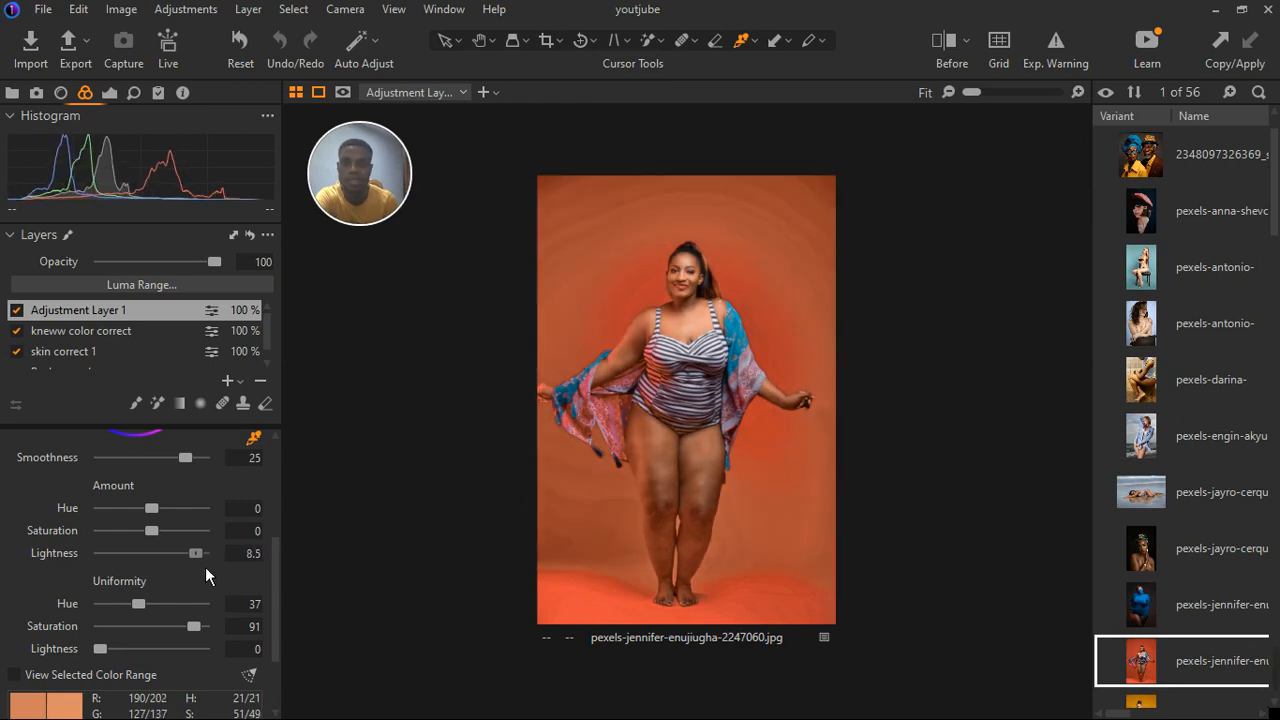
drag(205, 567, 186, 570)
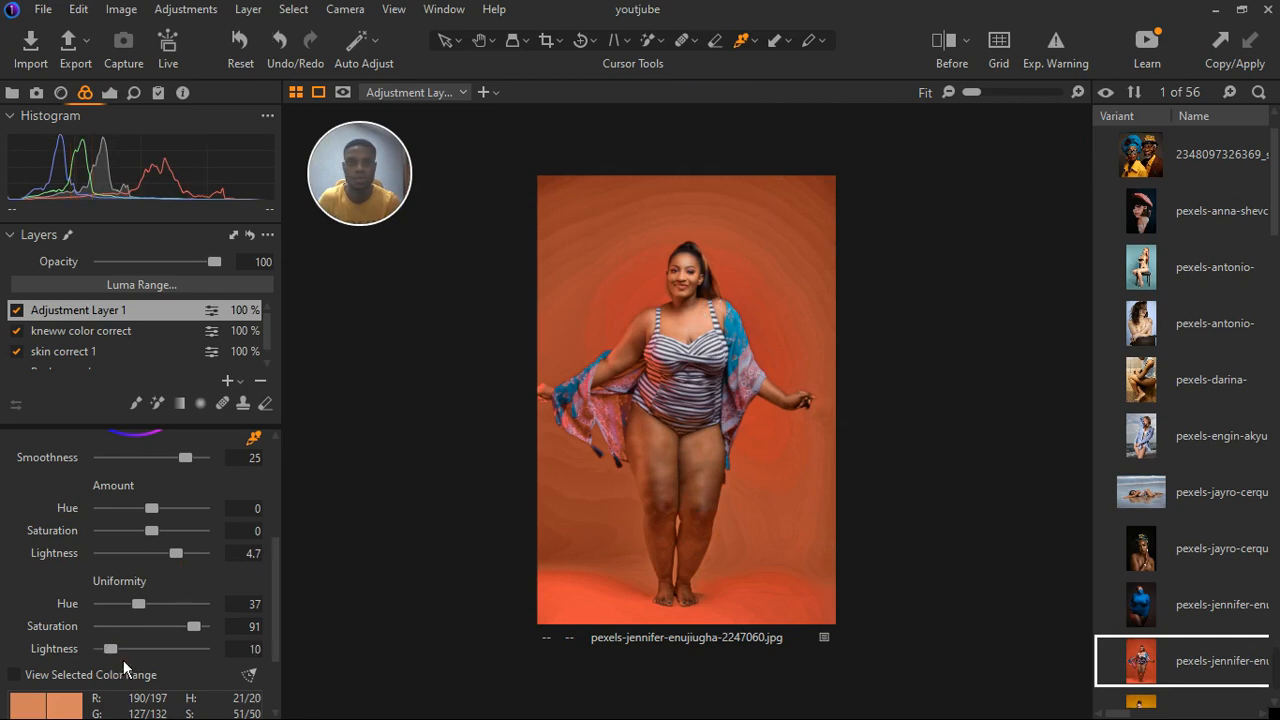
Try an Amount Saturation of 4.9, return it to 0, and set the Amount Hue to 1.7
scroll(130, 530, up, 1)
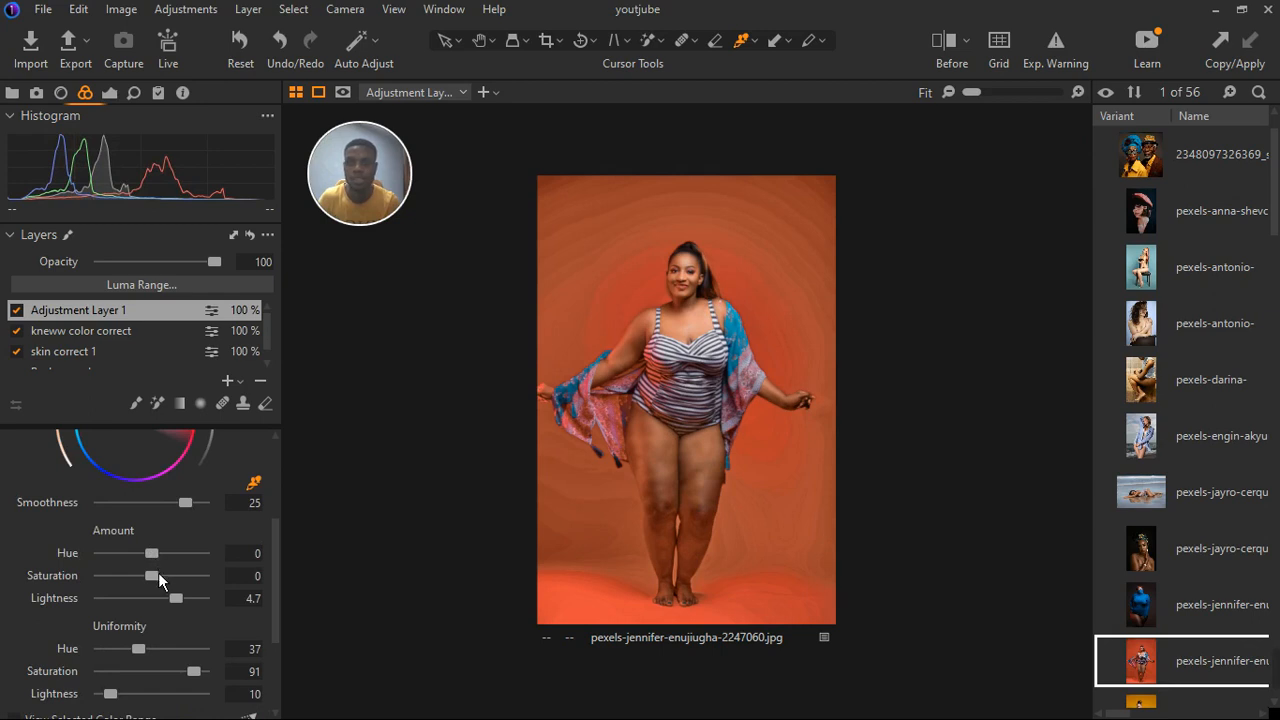
drag(169, 582, 170, 583)
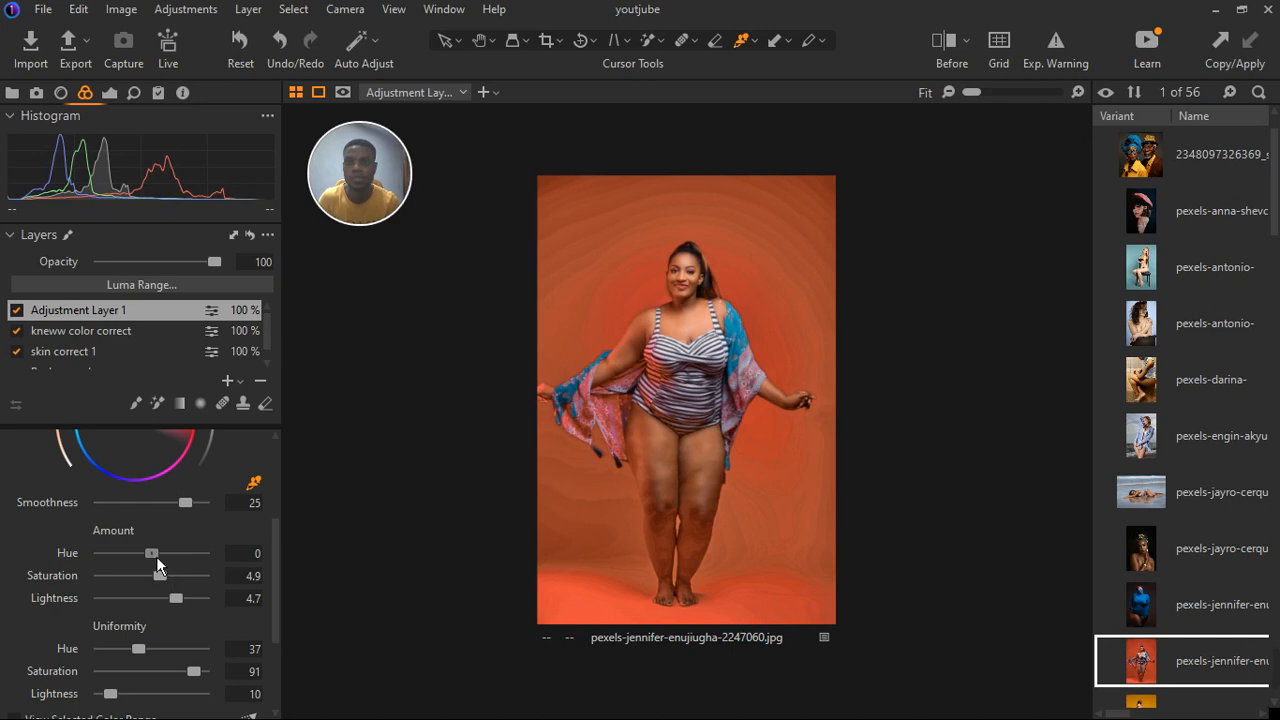
mouse_move(156, 556)
mouse_down()
mouse_move(197, 560)
mouse_move(108, 566)
mouse_move(177, 556)
mouse_up()
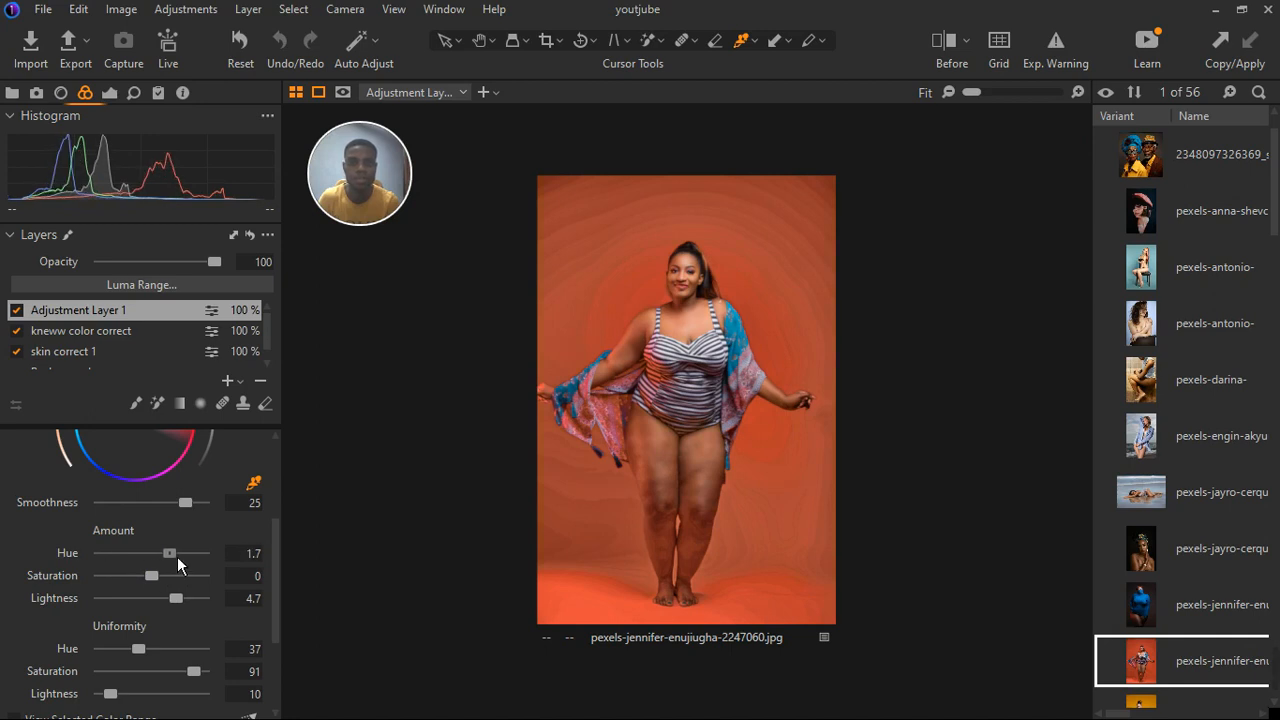
Warm the masked skin by setting the Skin Tone Amount Hue to 2.3 after trying 2.7
drag(177, 556, 187, 552)
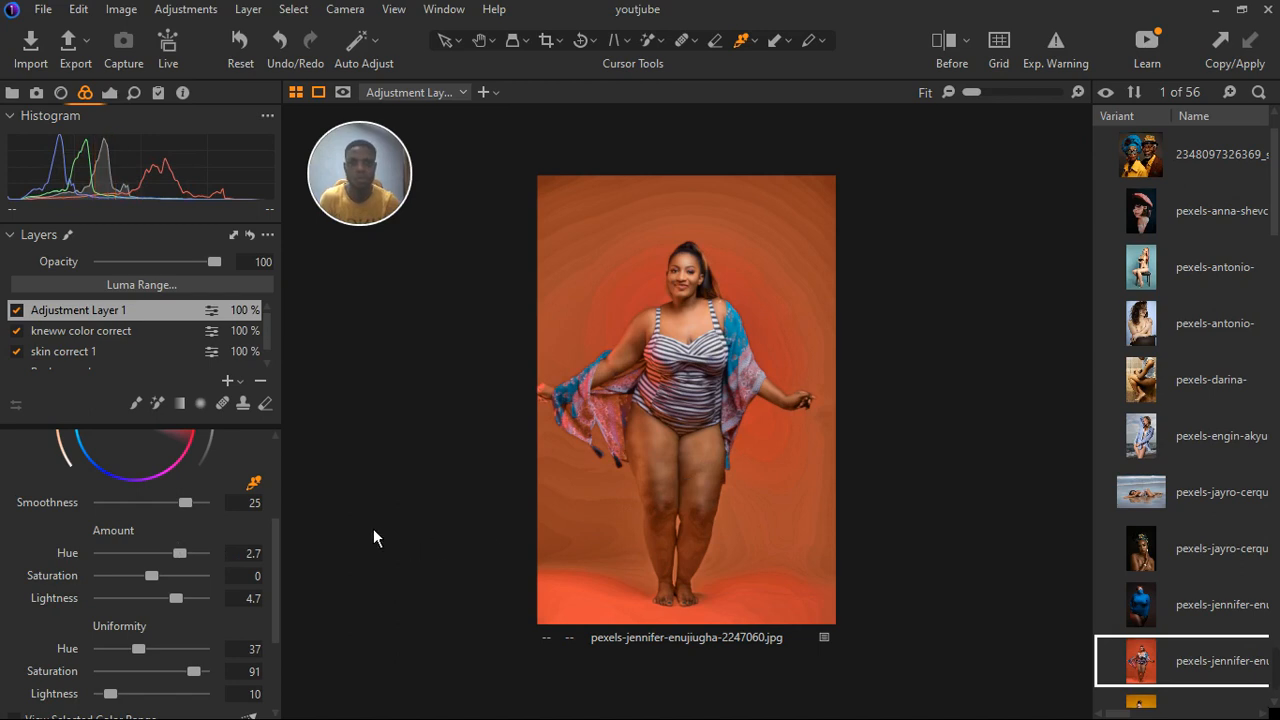
drag(189, 559, 184, 566)
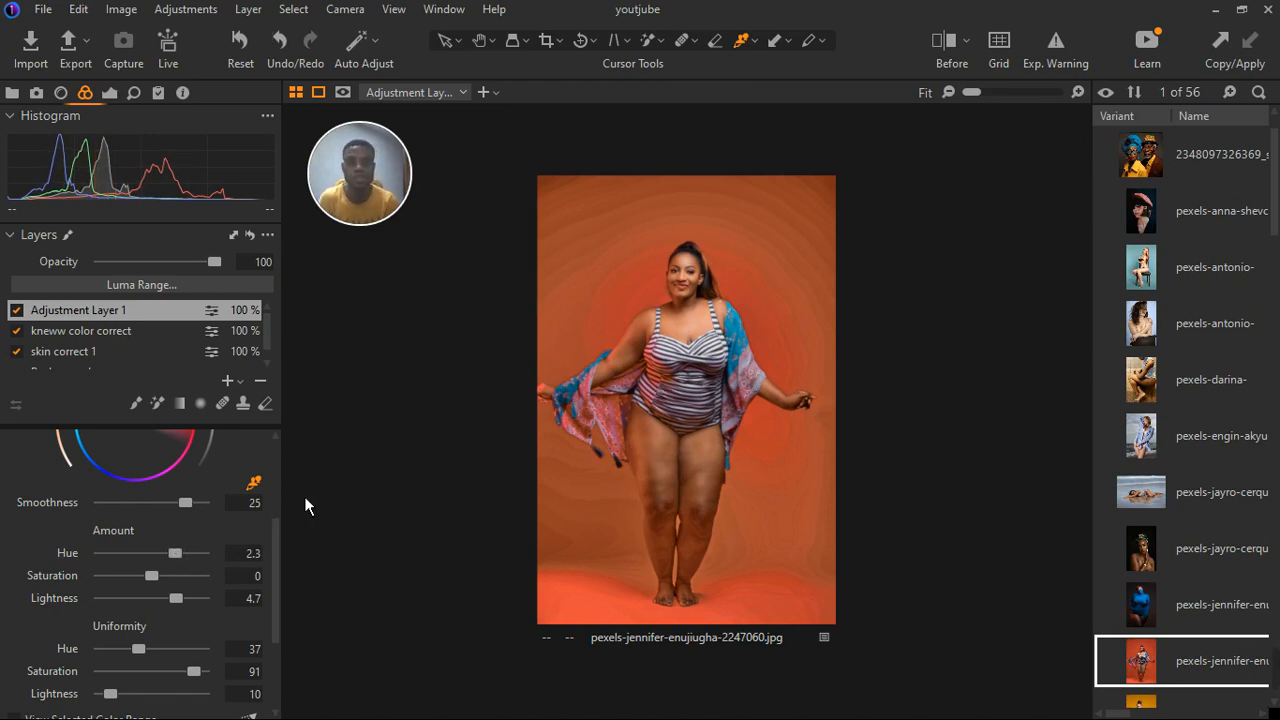
scroll(168, 602, down, 2)
scroll(167, 600, down, 1)
scroll(167, 600, up, 2)
scroll(167, 600, down, 2)
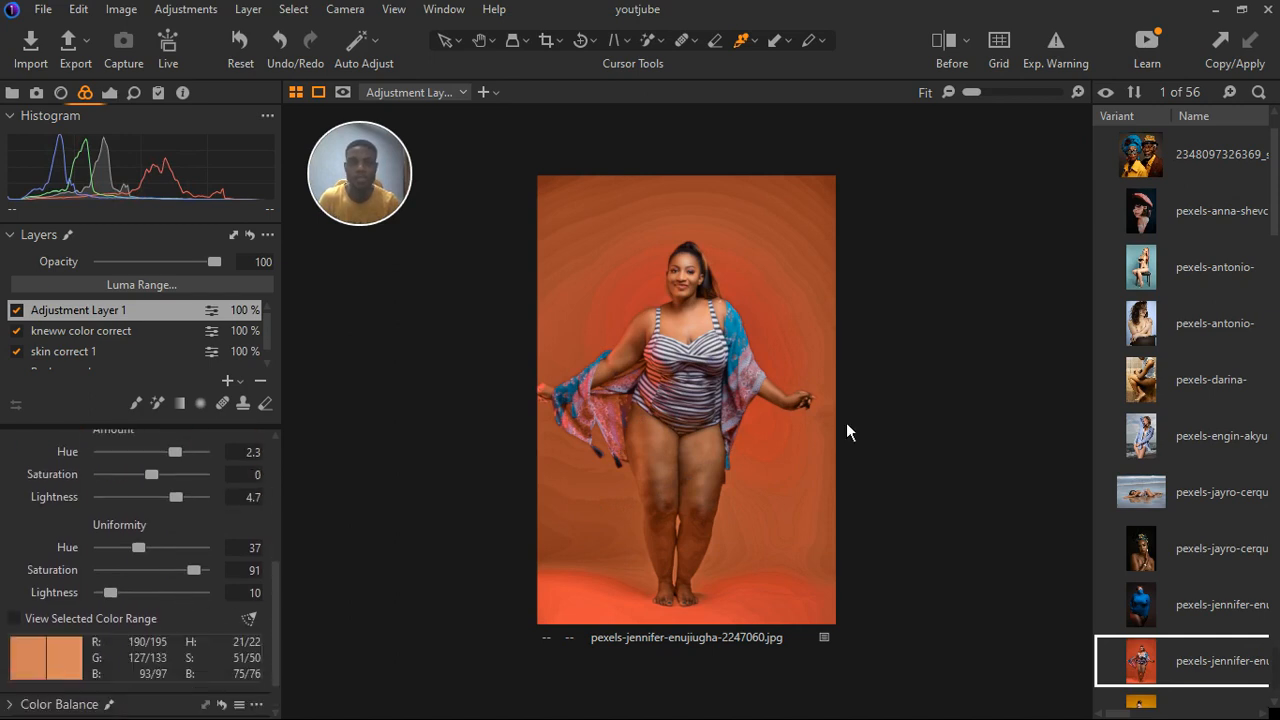
Extend the Adjustment Layer 1 mask beyond the skin by brushing beside the model's arm with the Magic Brush
double_click(62, 312)
click(158, 404)
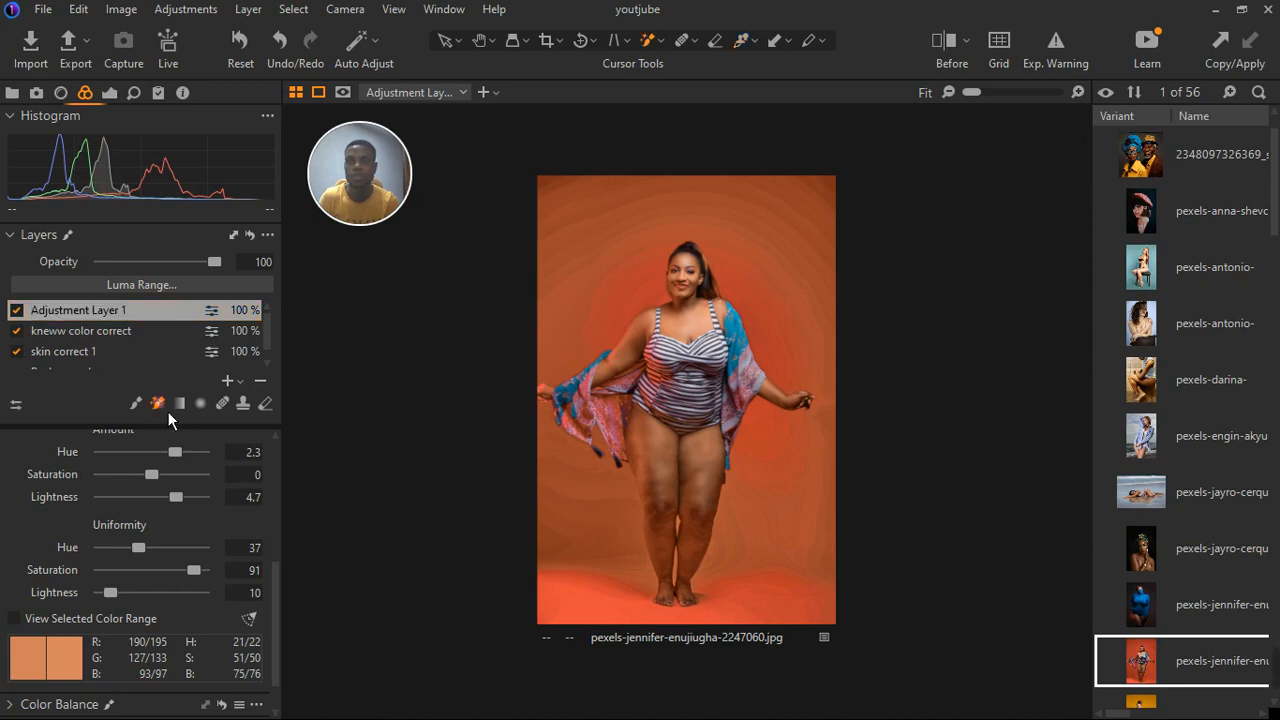
click(623, 323)
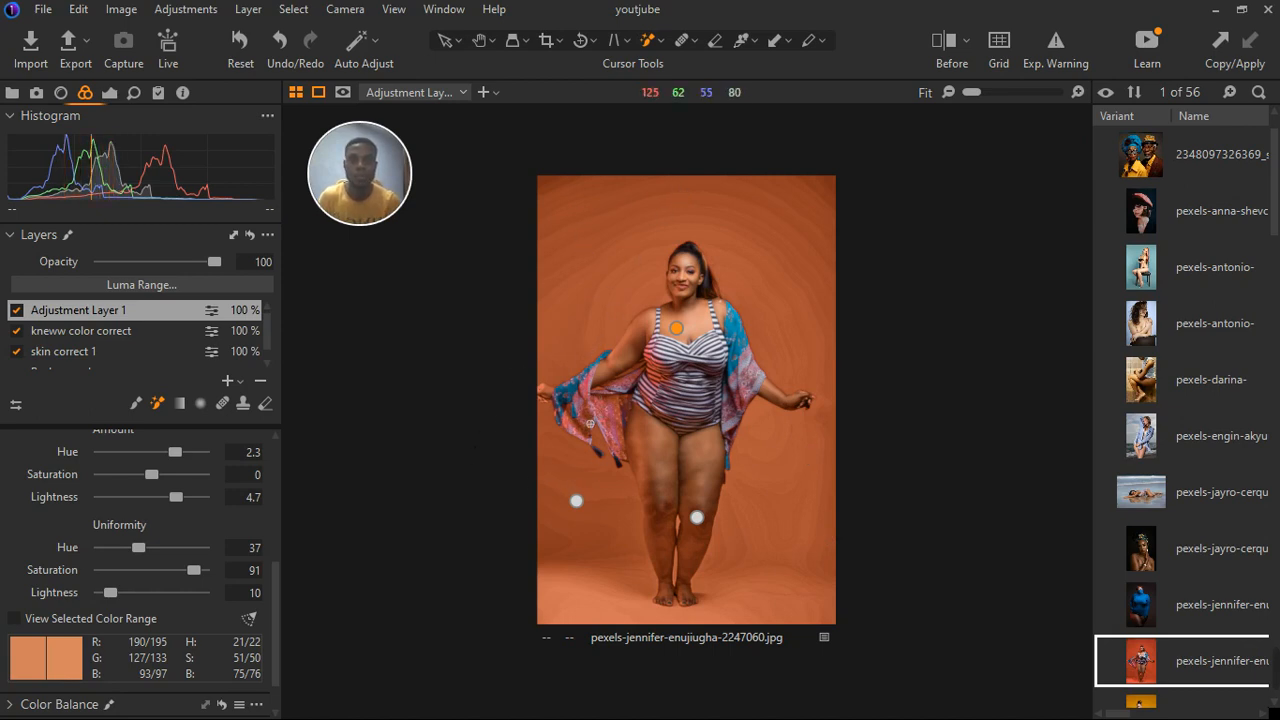
Go over the mask edge between the scarf and thigh with Erase Mask, and set Adjustment Layer 1's opacity to 82
scroll(601, 397, up, 2)
scroll(543, 463, down, 1)
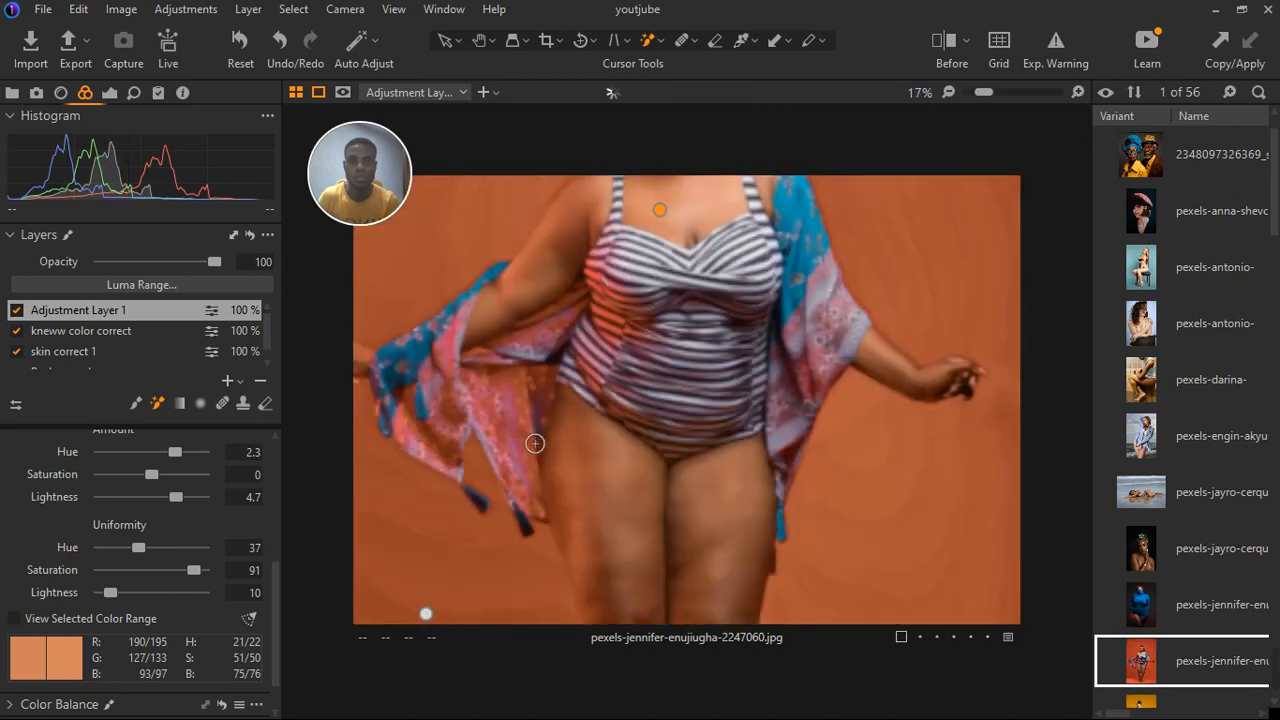
click(270, 405)
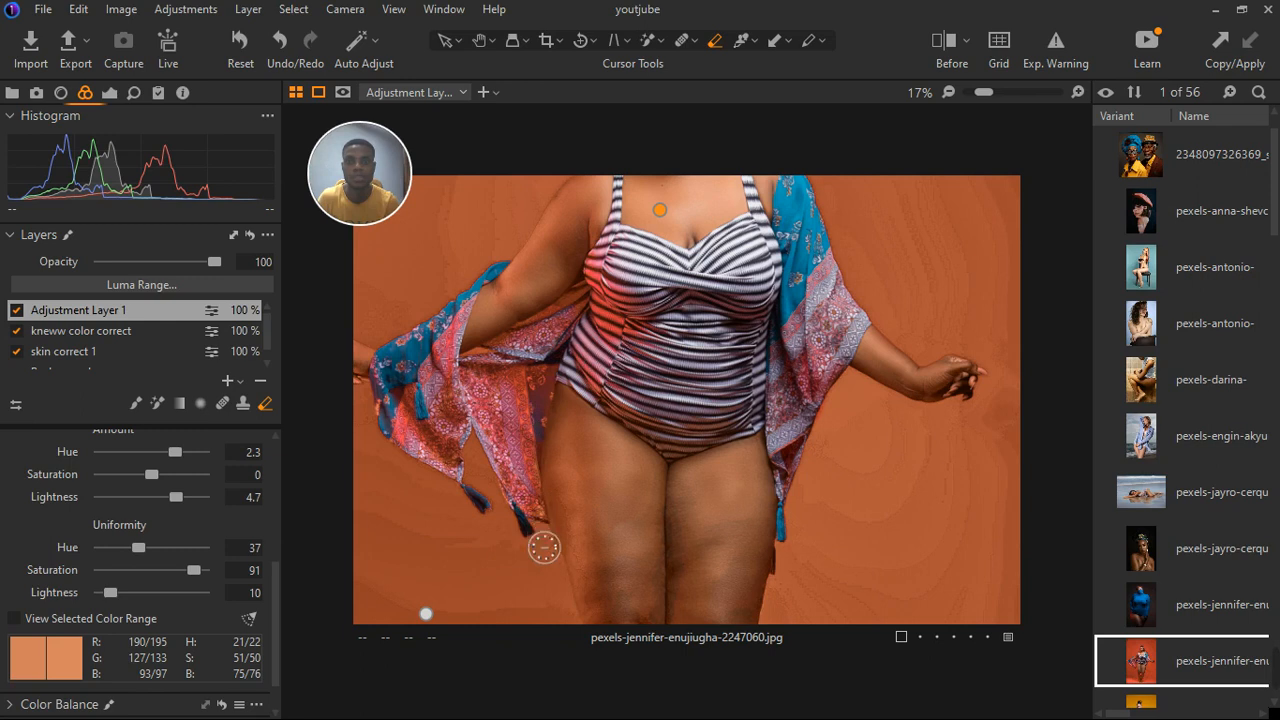
scroll(531, 421, down, 4)
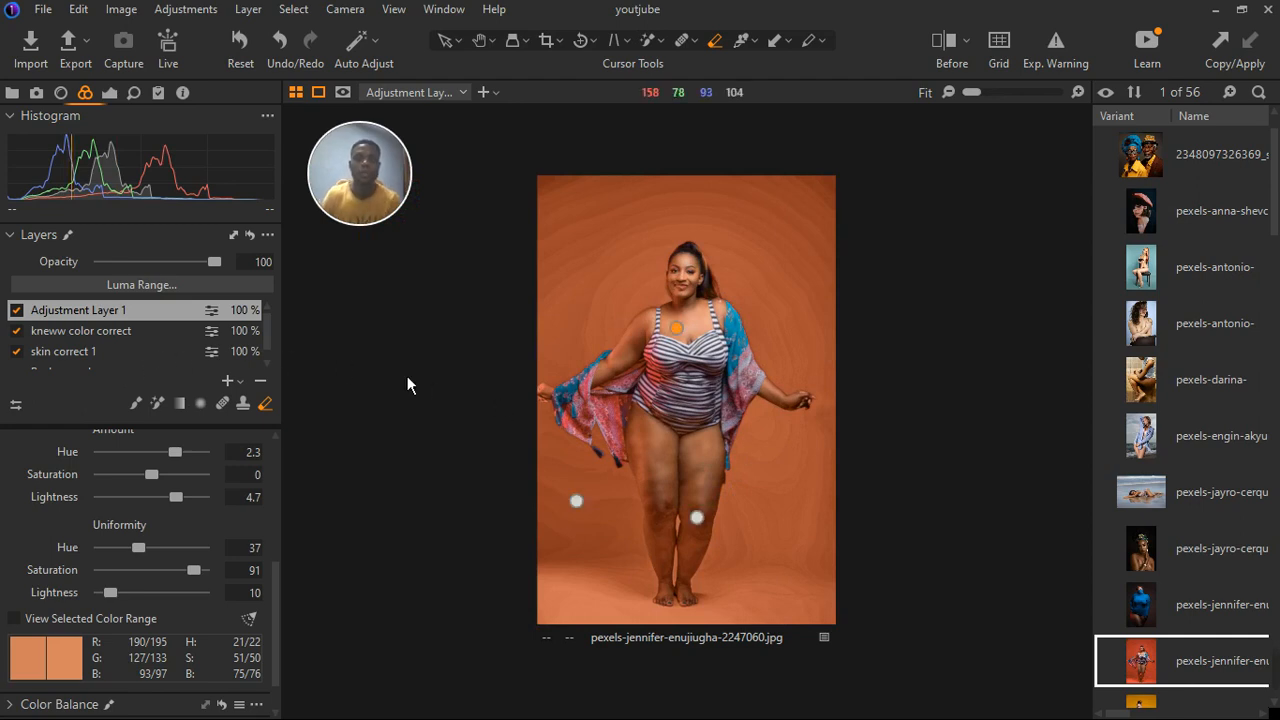
scroll(204, 270, down, 5)
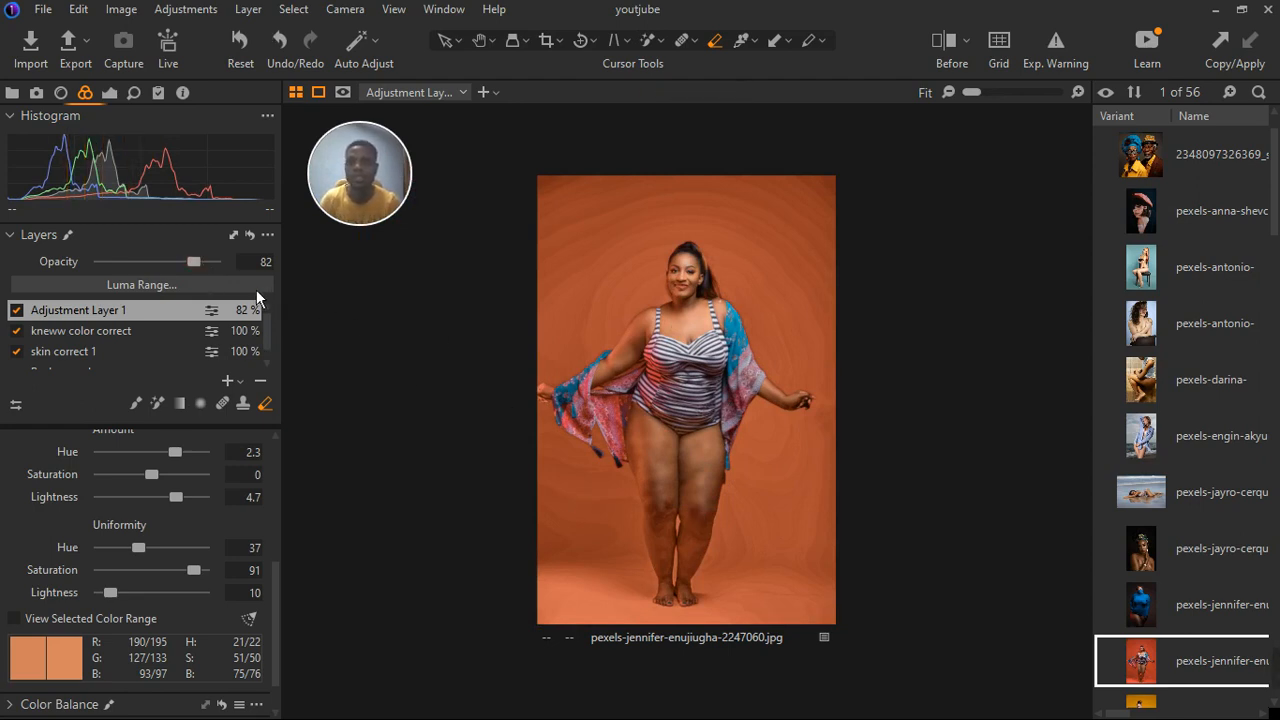
click(228, 380)
click(297, 425)
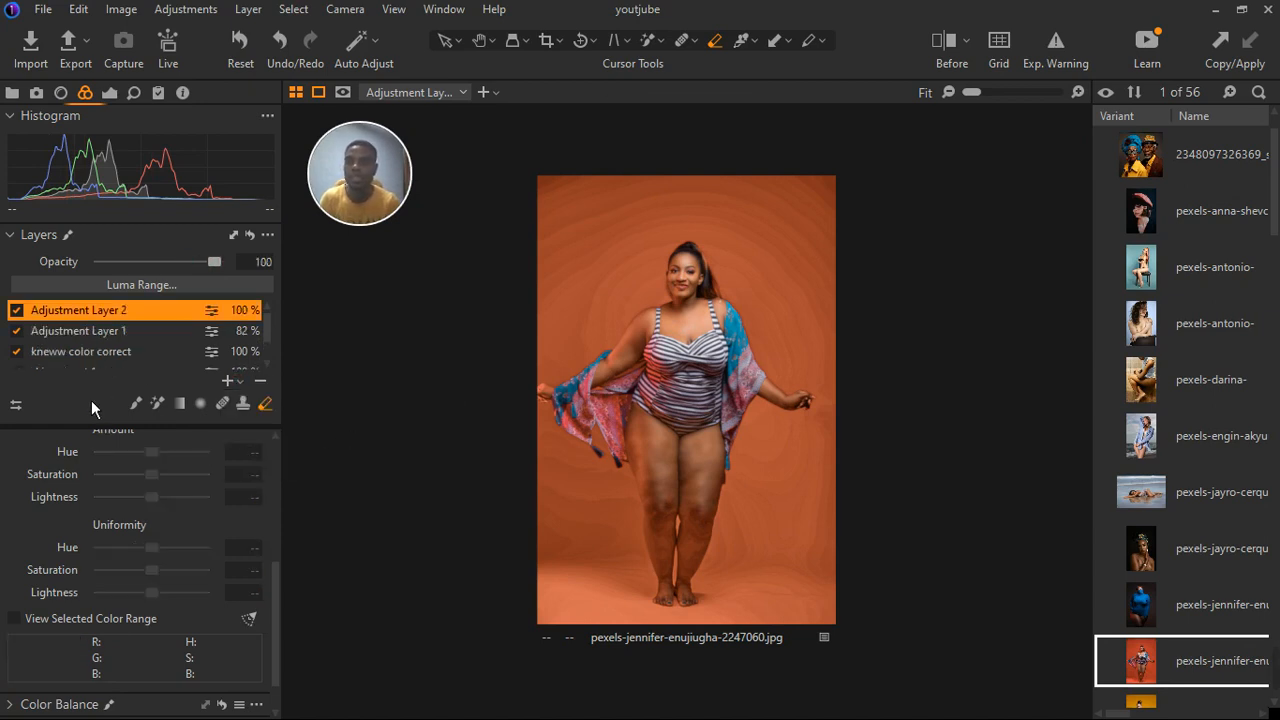
double_click(70, 316)
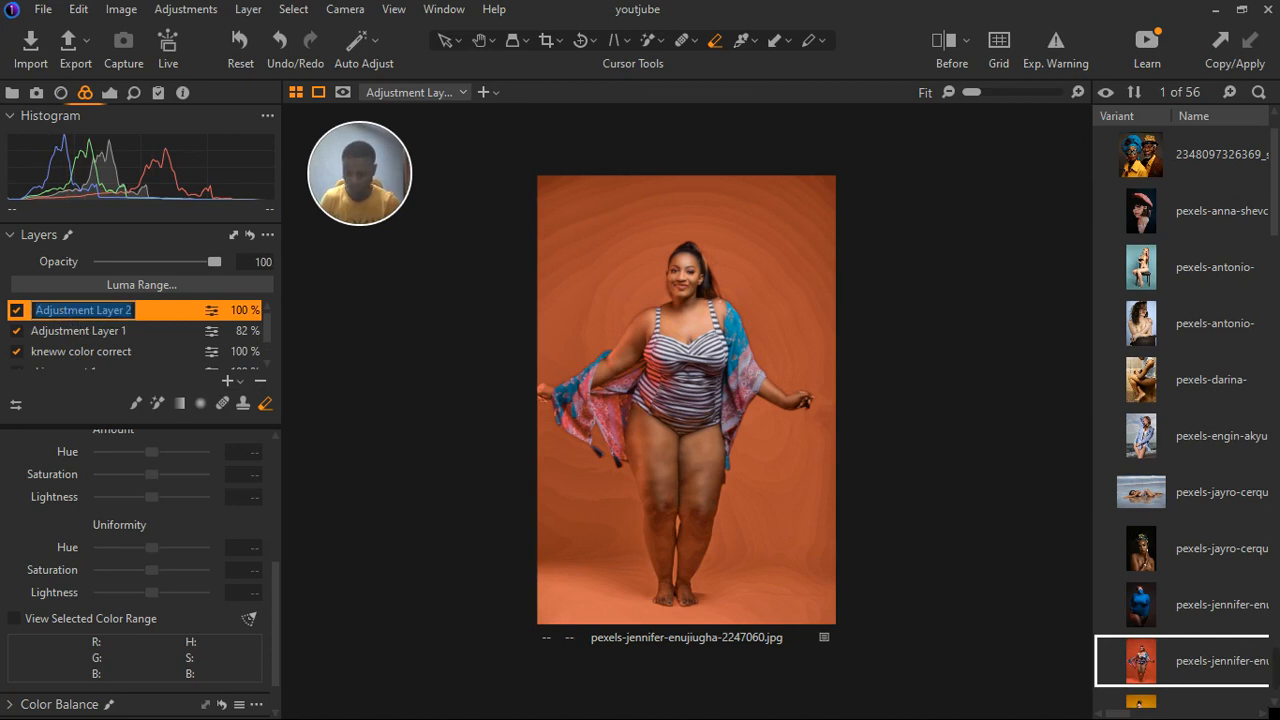
text(final adjus)
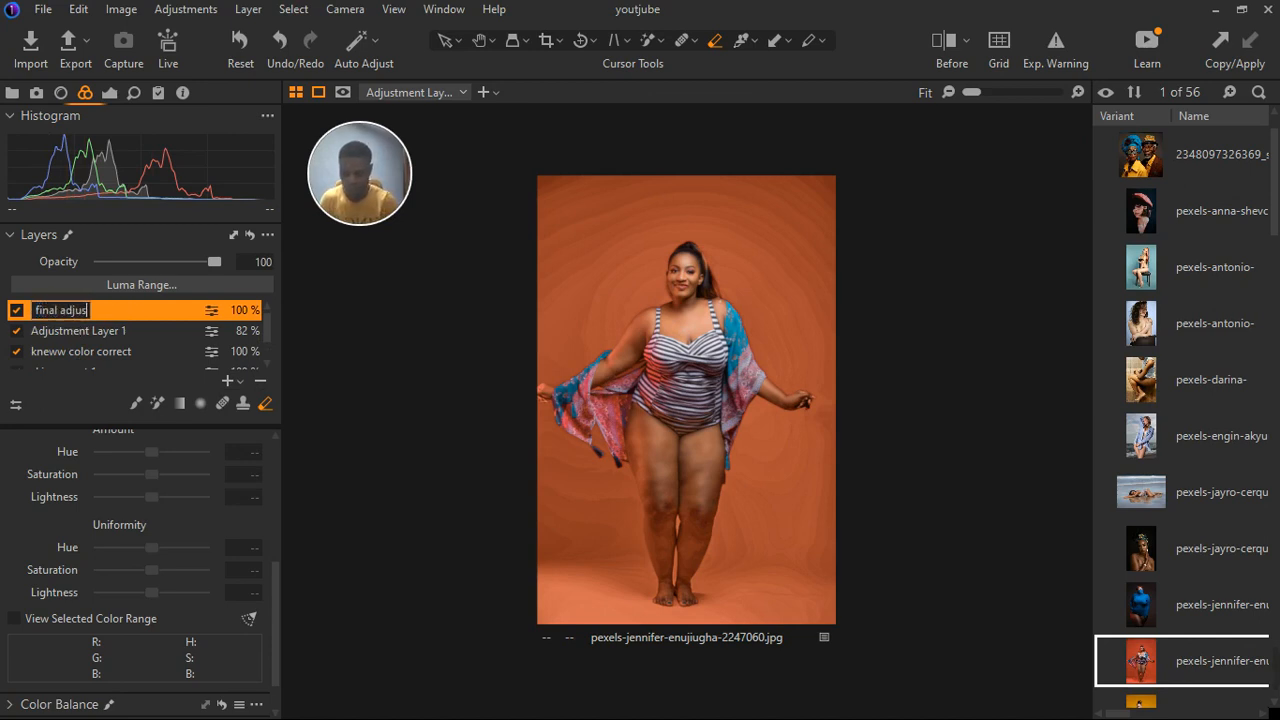
text(tment)
key(Return)
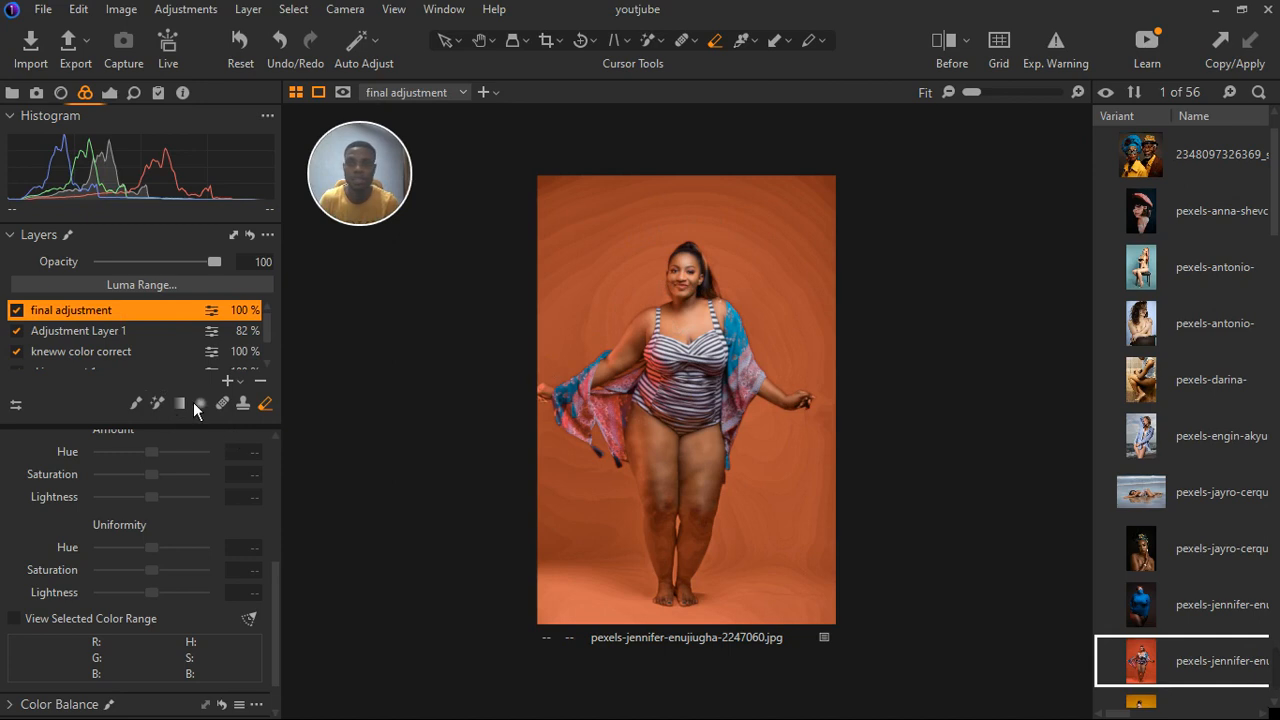
click(261, 385)
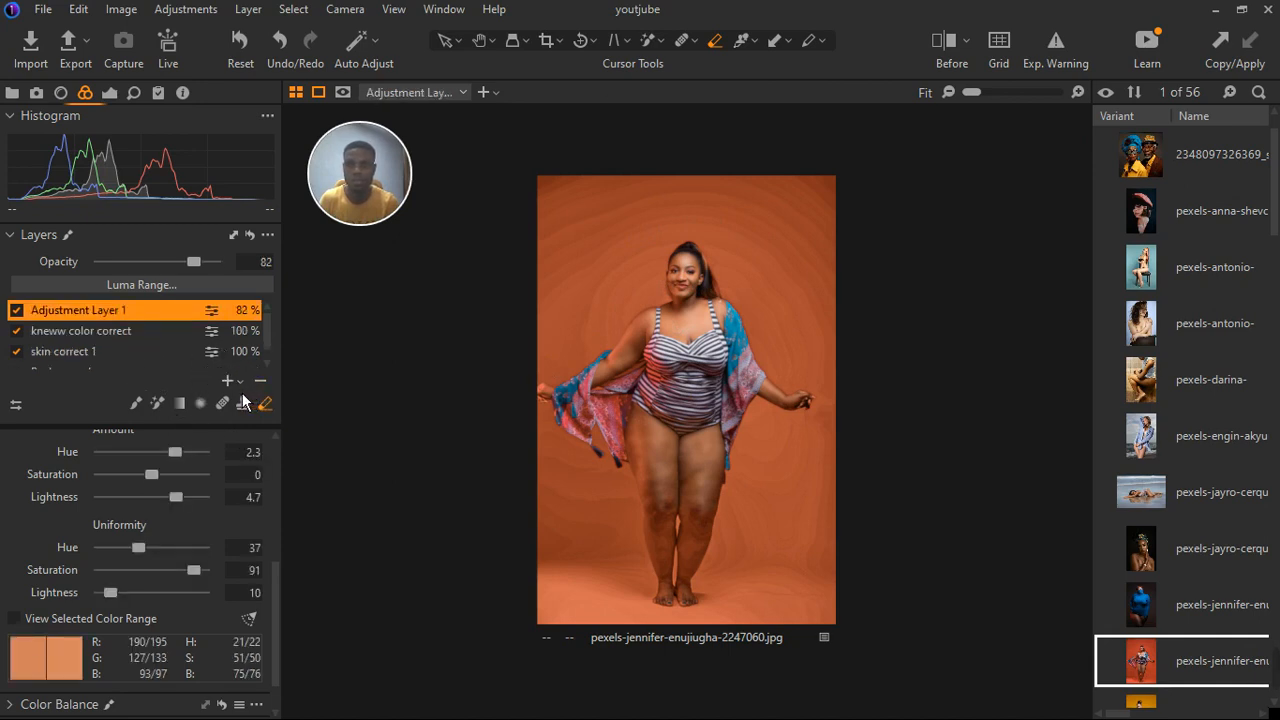
Add a new empty adjustment layer, mask the backdrop around the model with the Magic Brush, and check the mask overlay
click(229, 381)
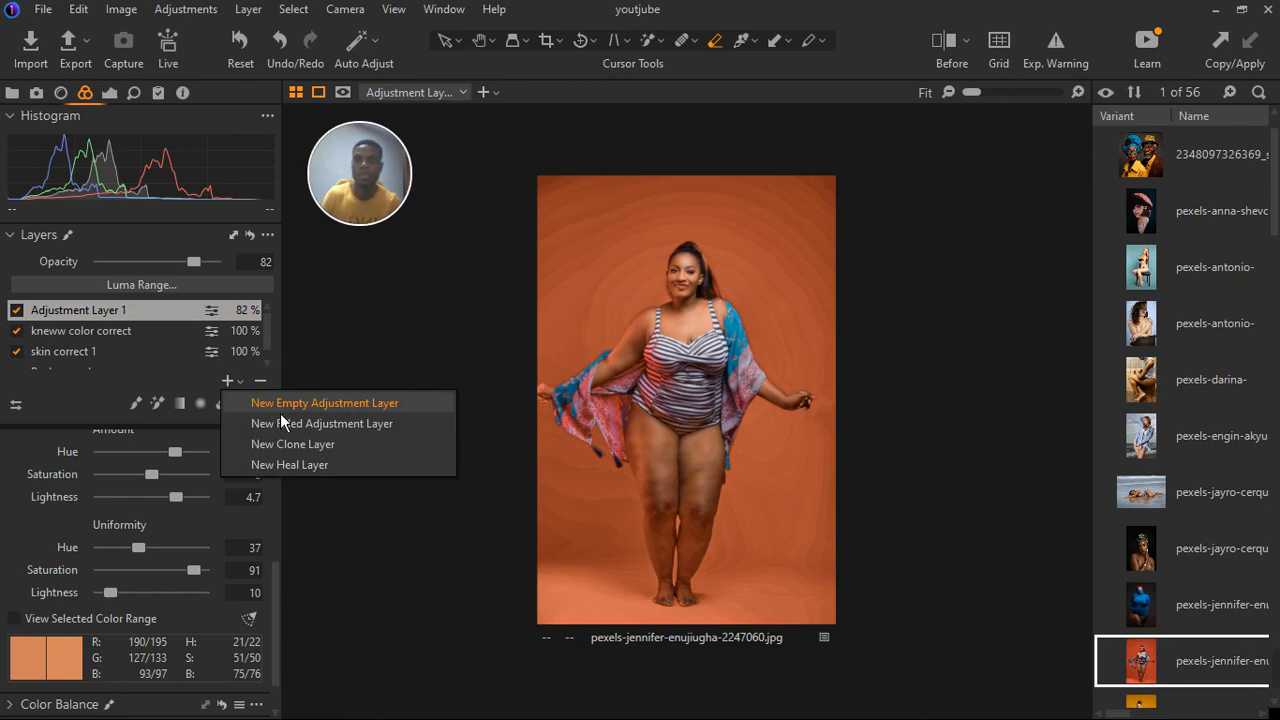
click(280, 415)
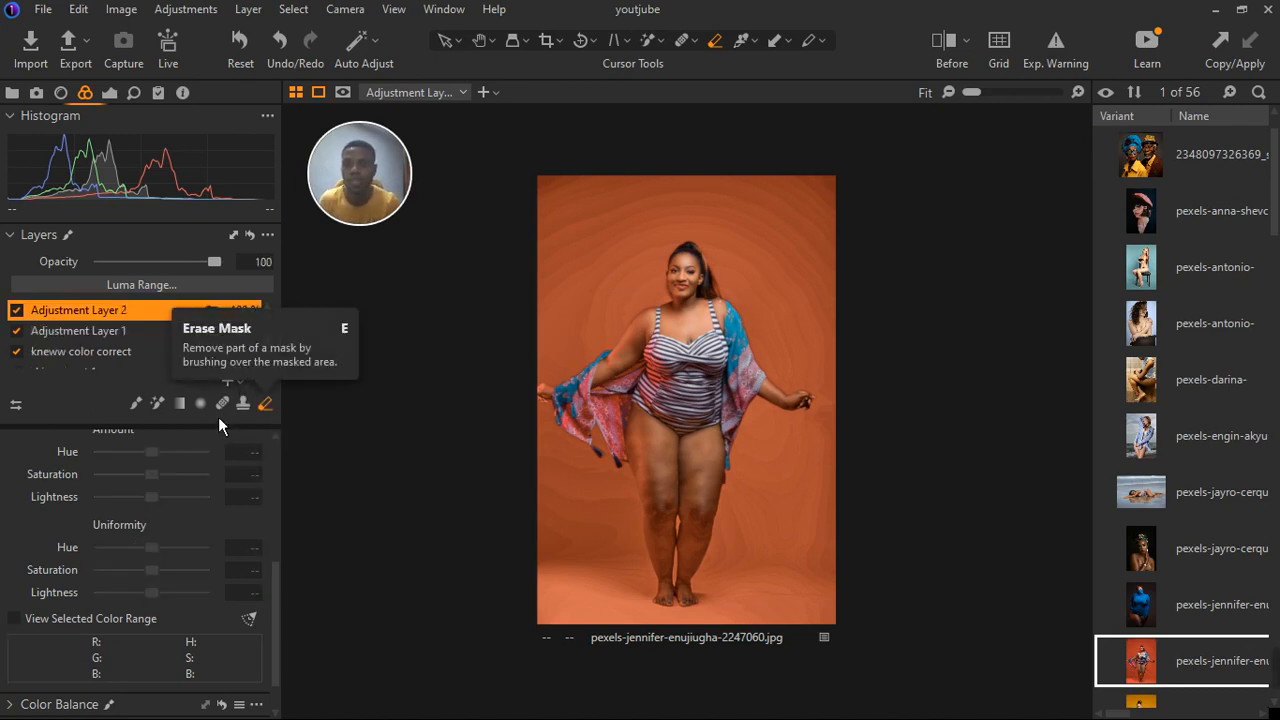
click(158, 405)
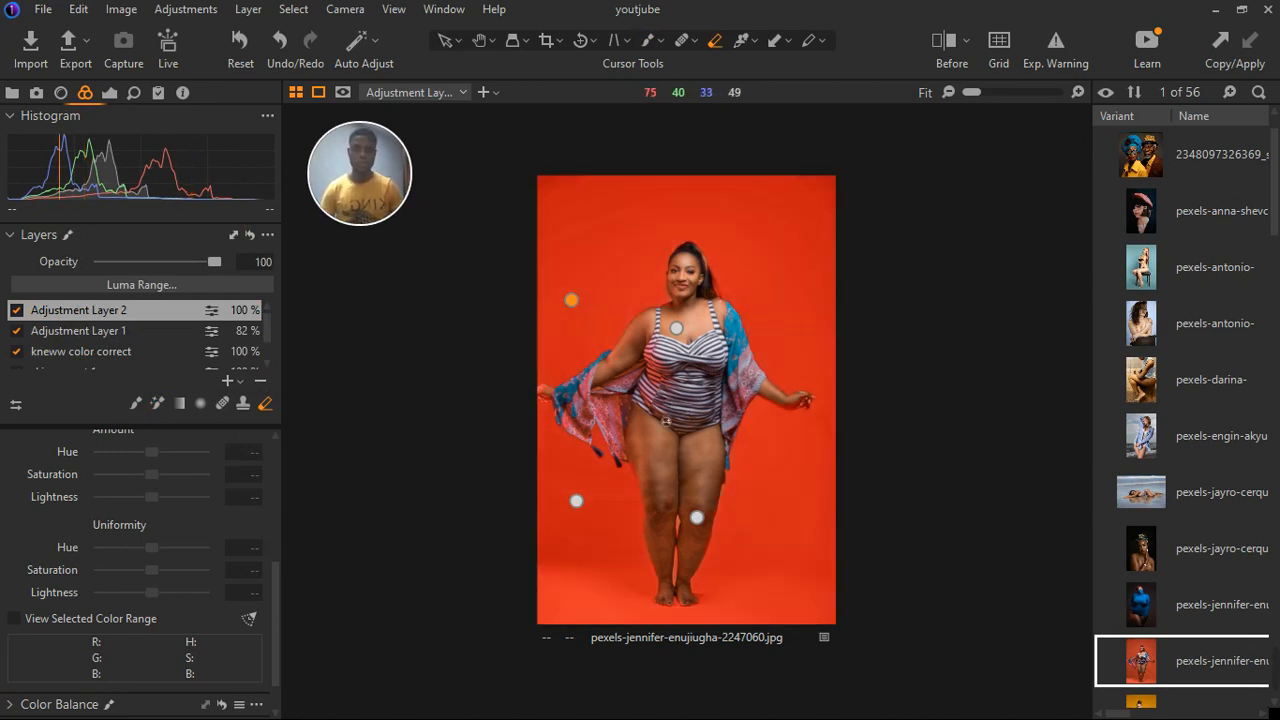
key(m)
key(m)
key(m)
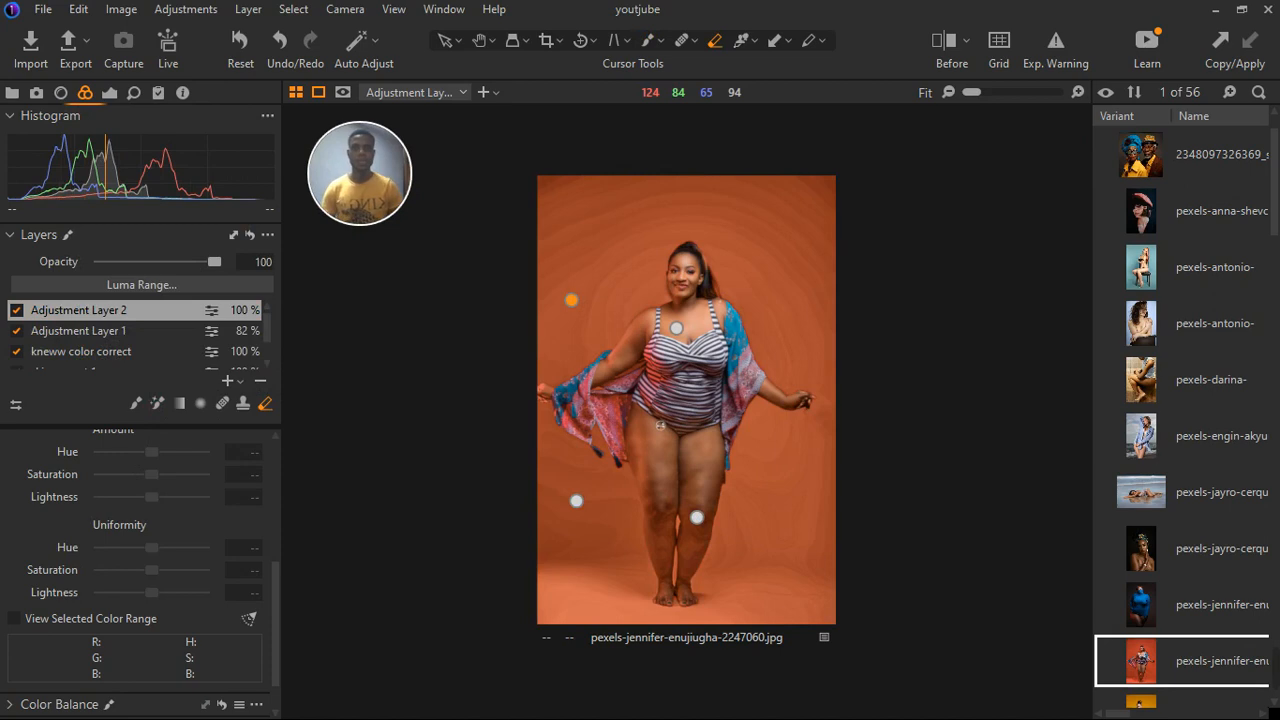
key(m)
key(m)
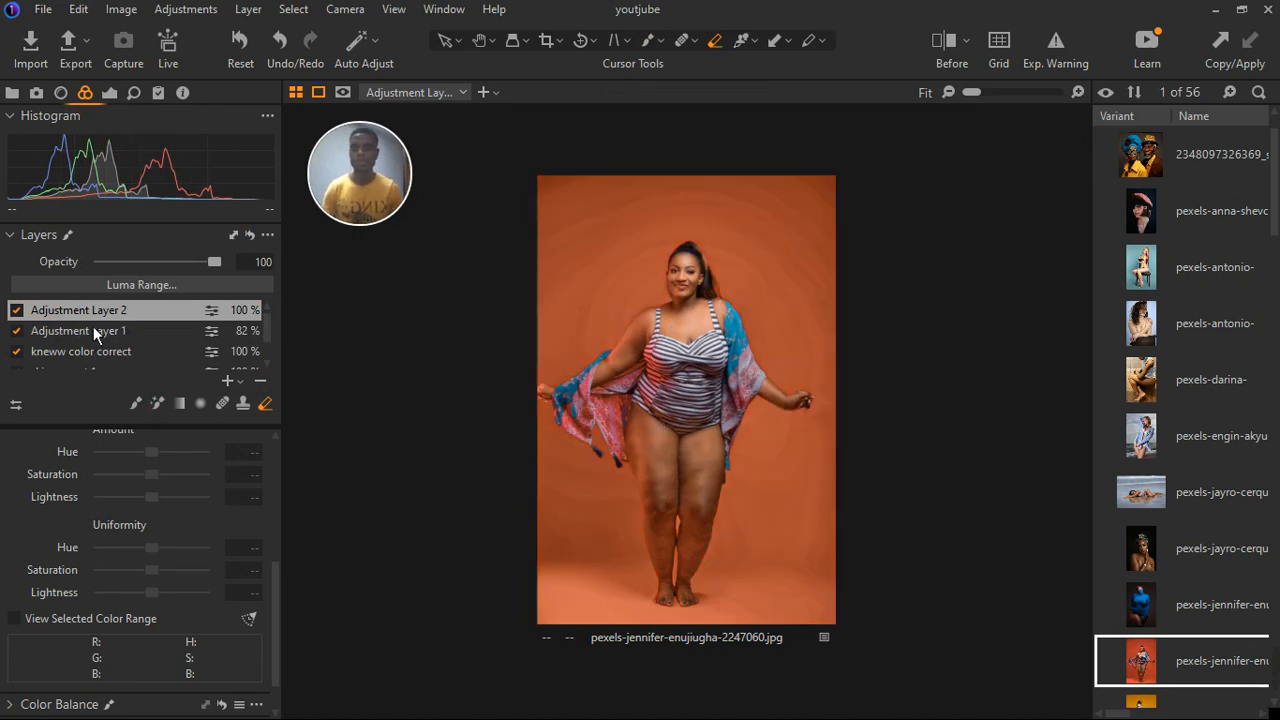
Rename the new adjustment layer as background
double_click(92, 311)
text(bac)
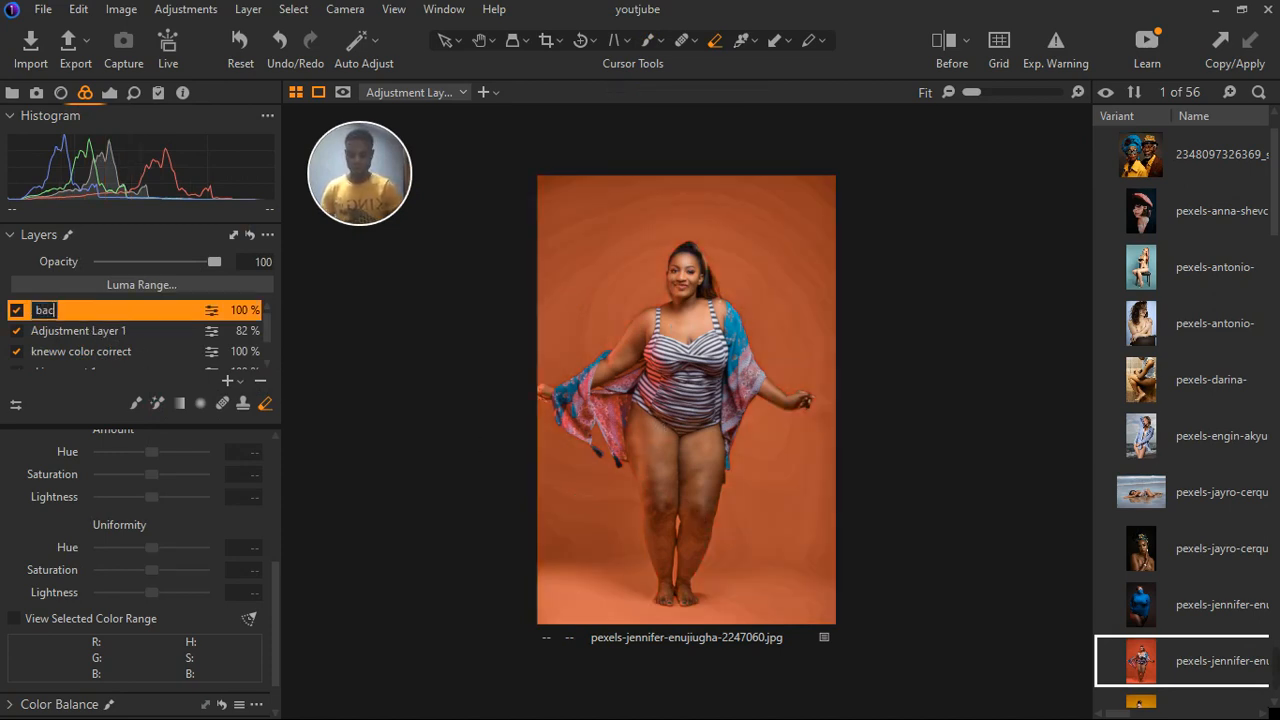
text(kground)
key(Return)
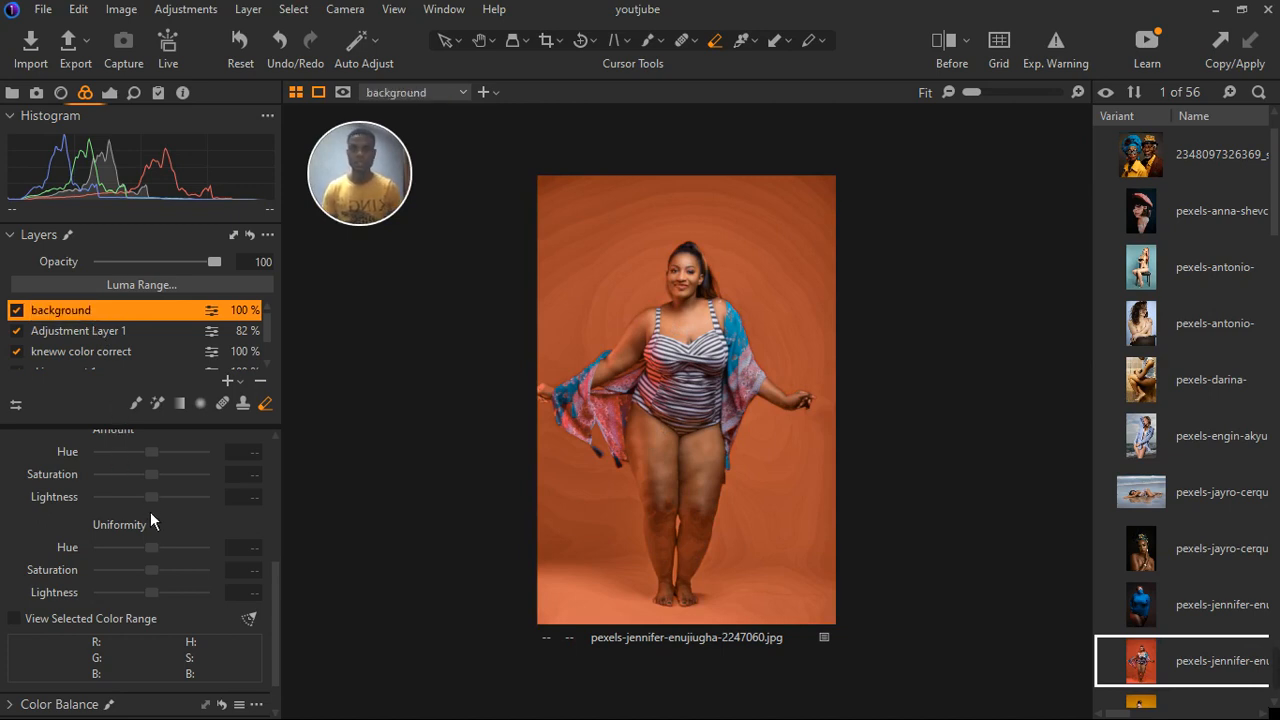
Try an Exposure Saturation of -15 on the background layer
scroll(163, 522, up, 1)
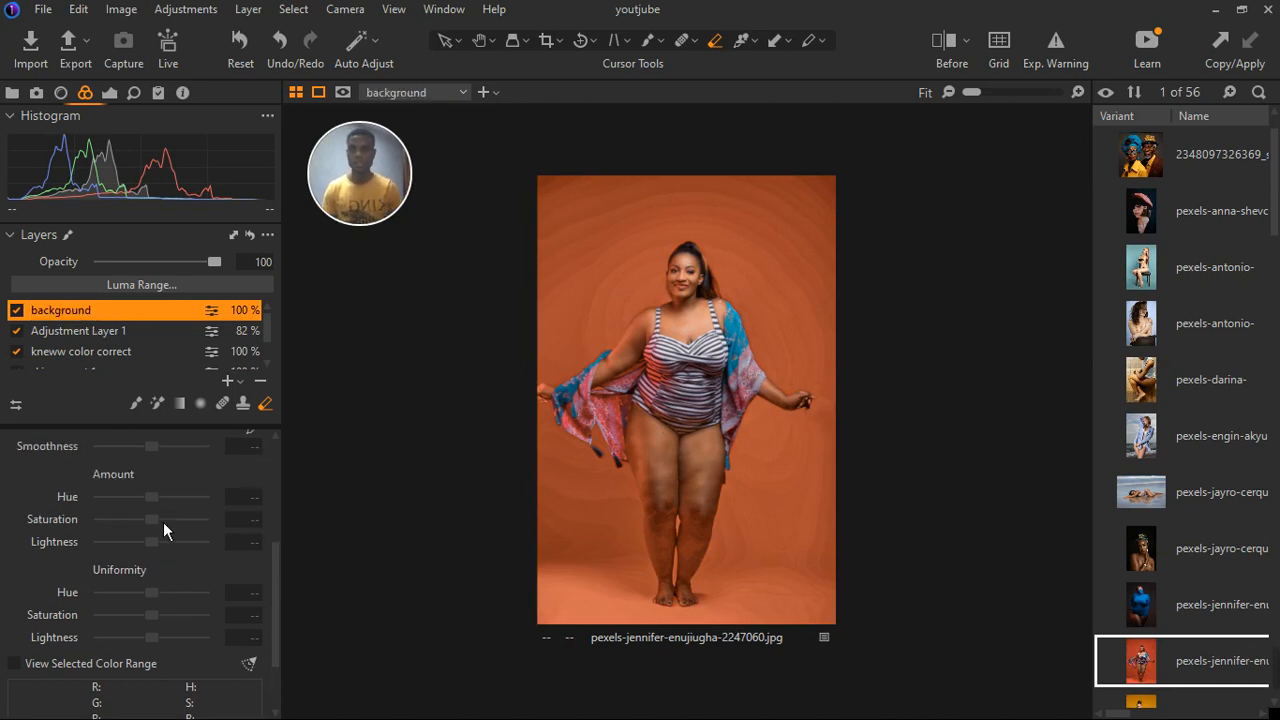
click(120, 105)
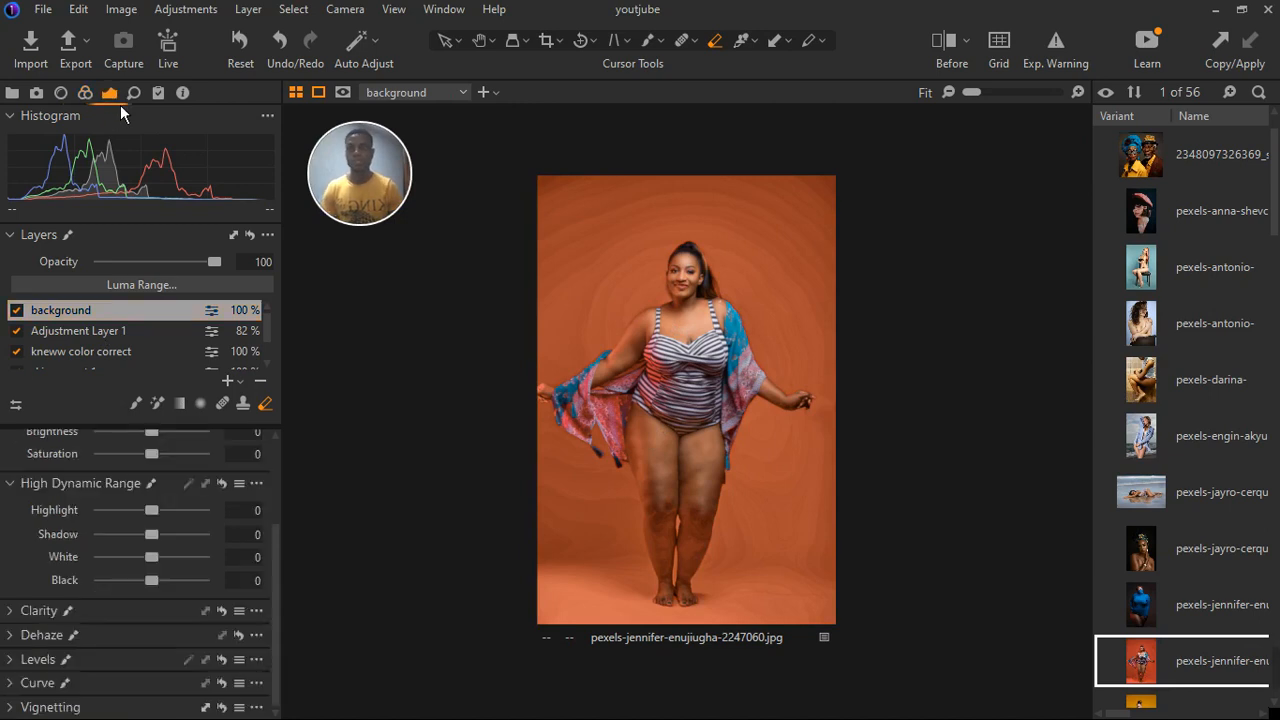
click(23, 490)
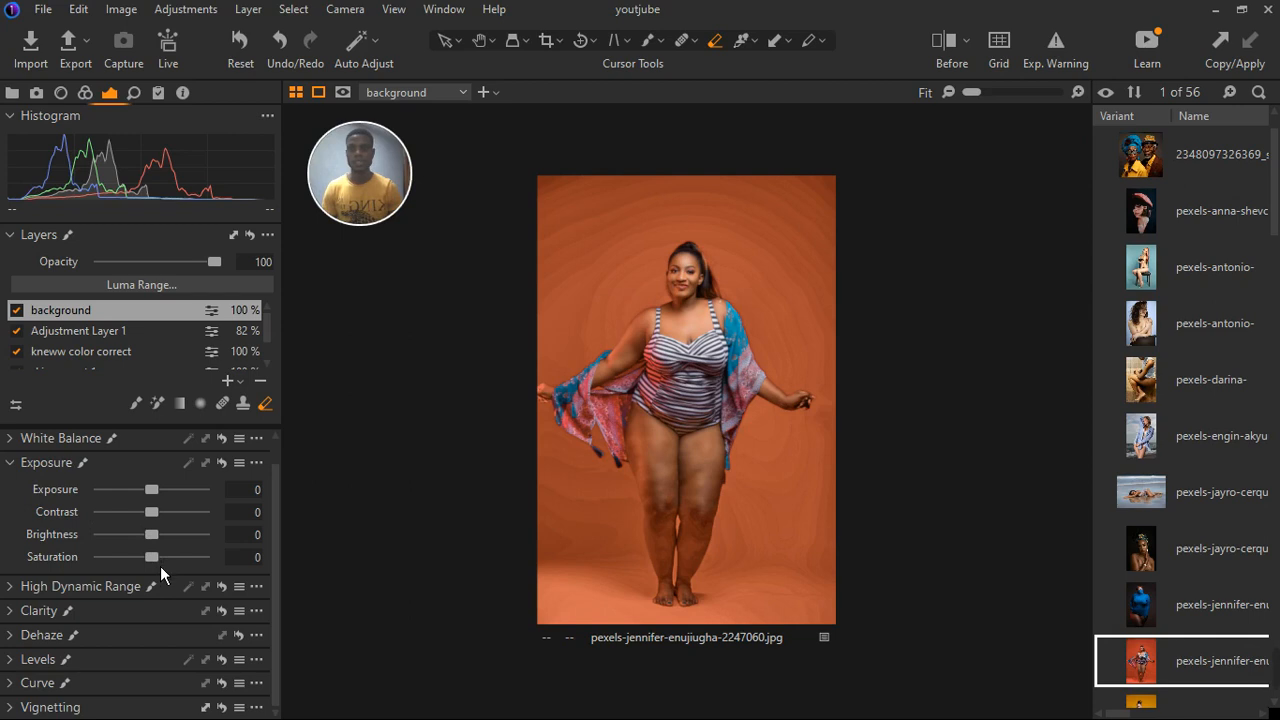
mouse_move(159, 566)
mouse_down()
mouse_move(141, 571)
mouse_move(181, 563)
mouse_move(147, 578)
mouse_up()
Adjust the background's High Dynamic Range with Highlight 4, Shadow -44, White 18 and Black -15
click(14, 586)
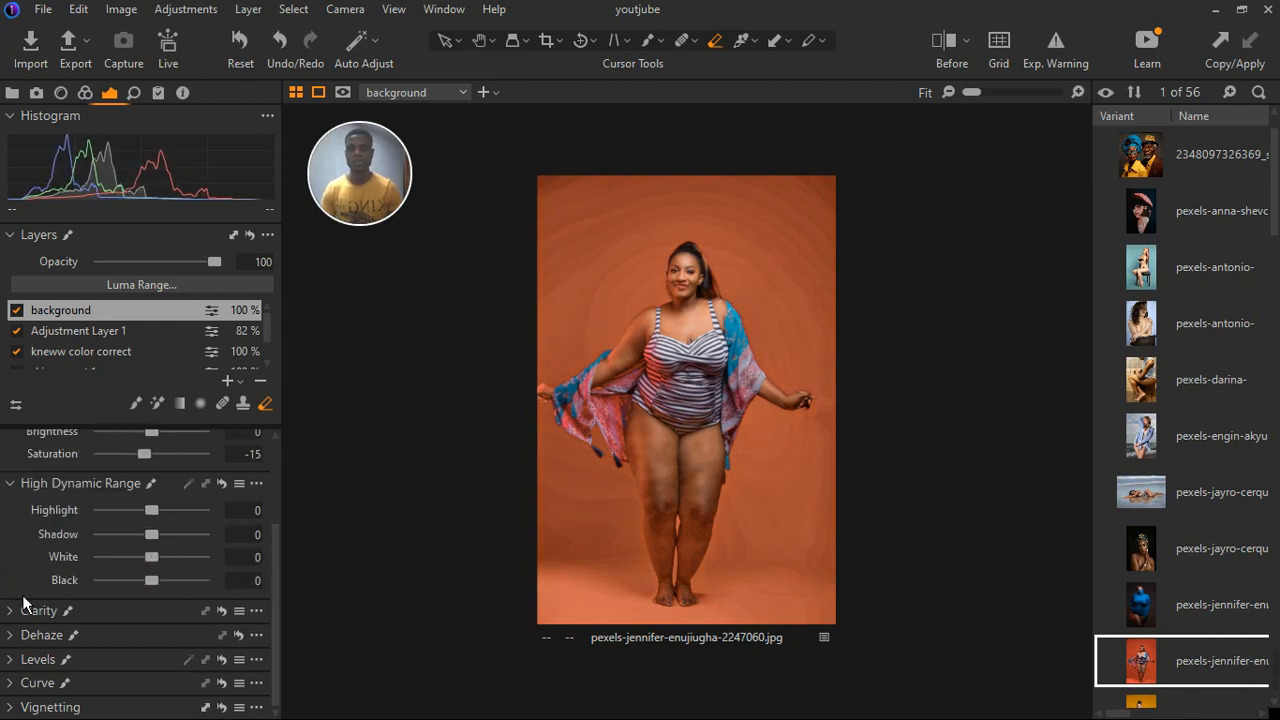
drag(159, 589, 178, 587)
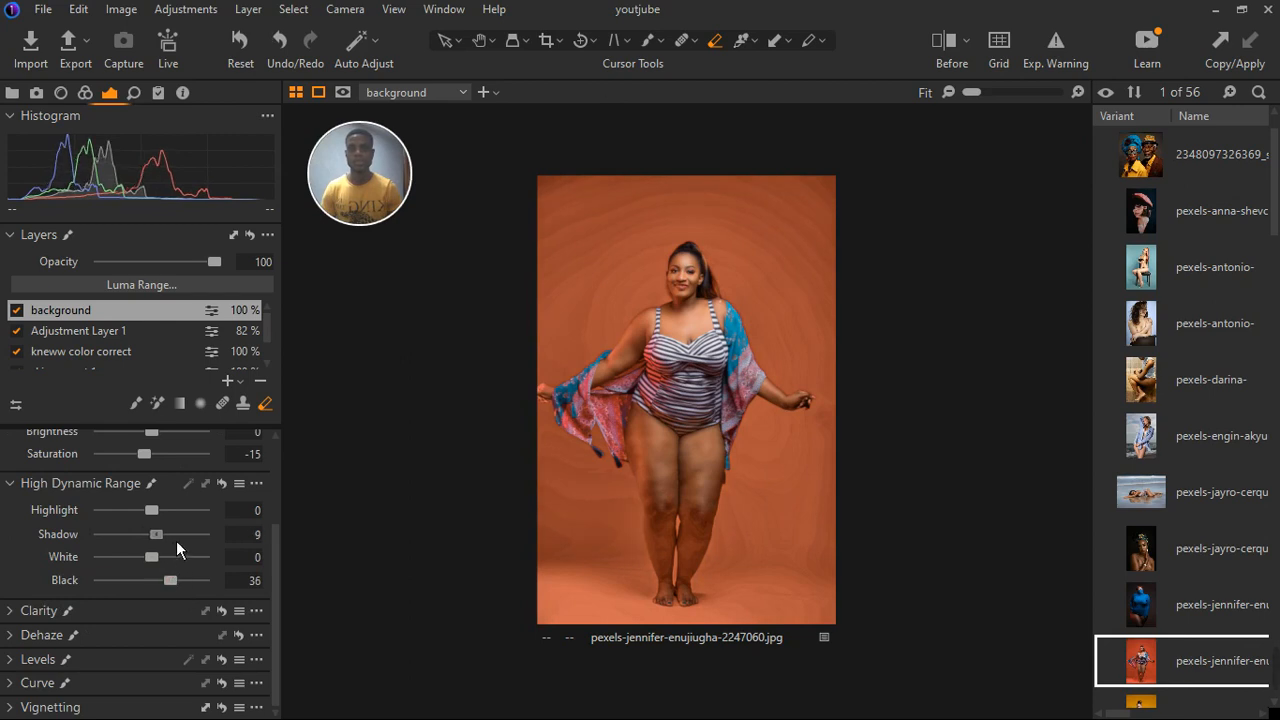
drag(176, 540, 133, 575)
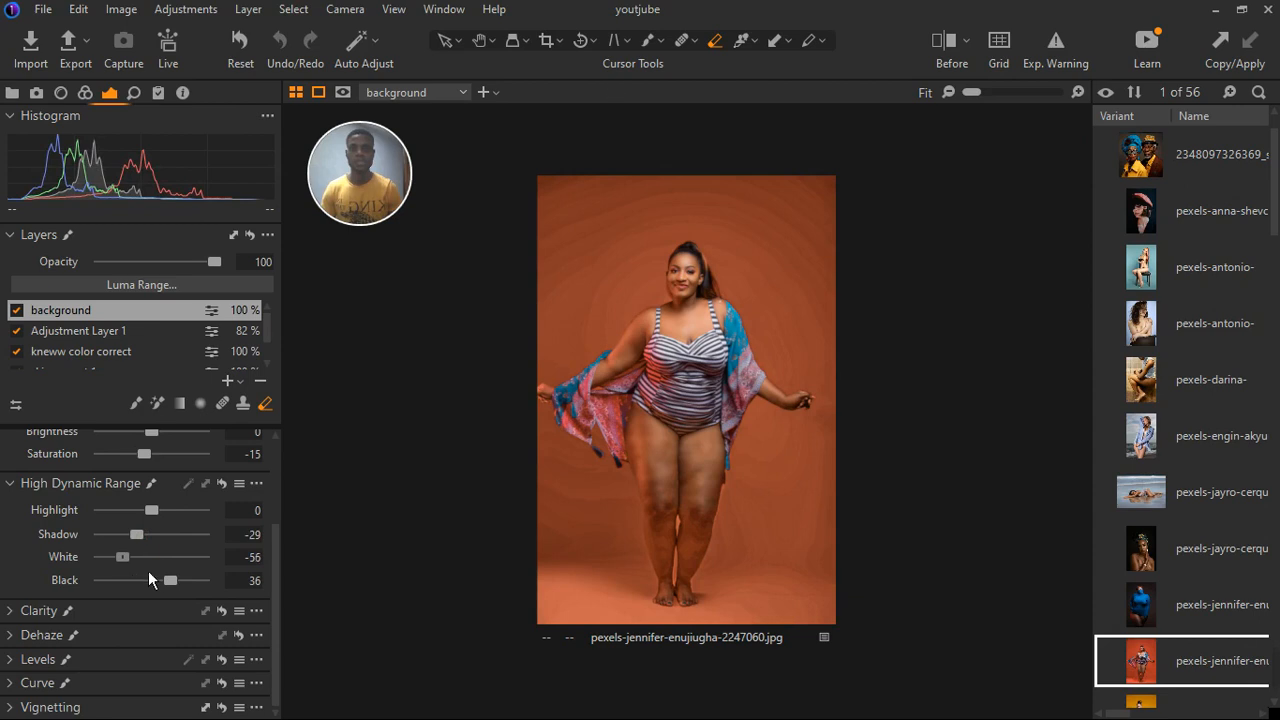
drag(160, 523, 141, 549)
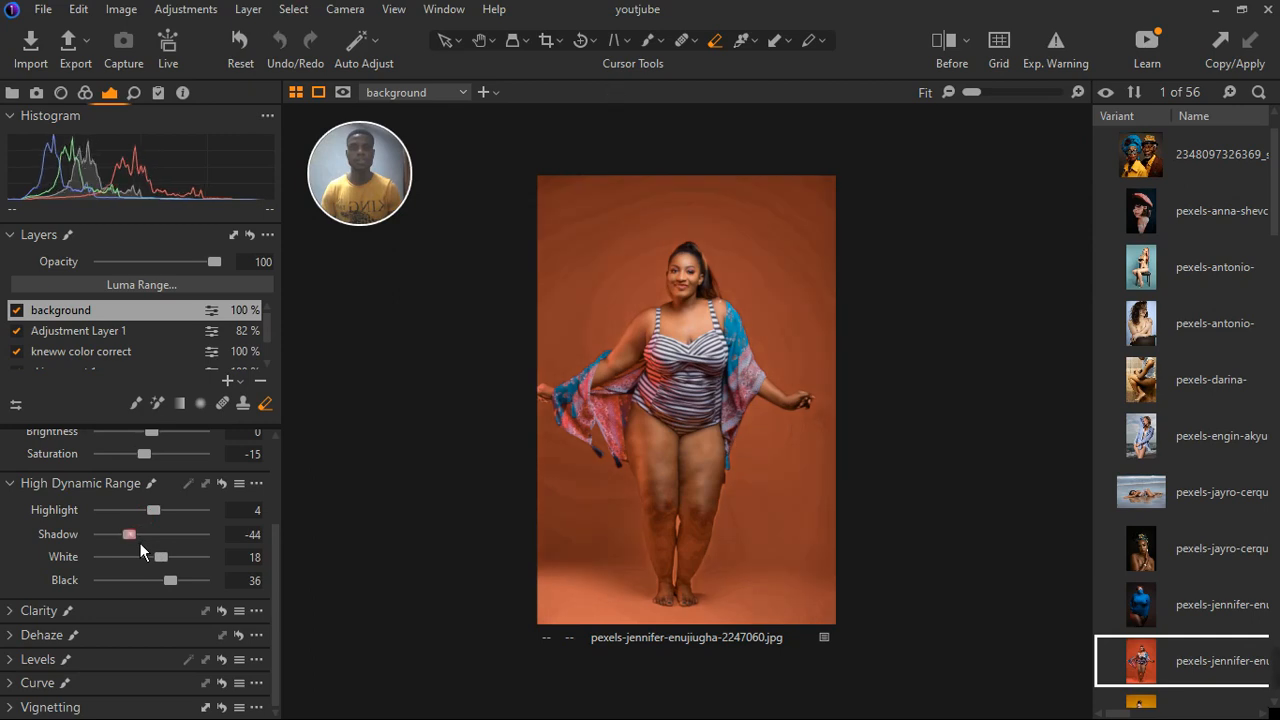
drag(179, 585, 152, 588)
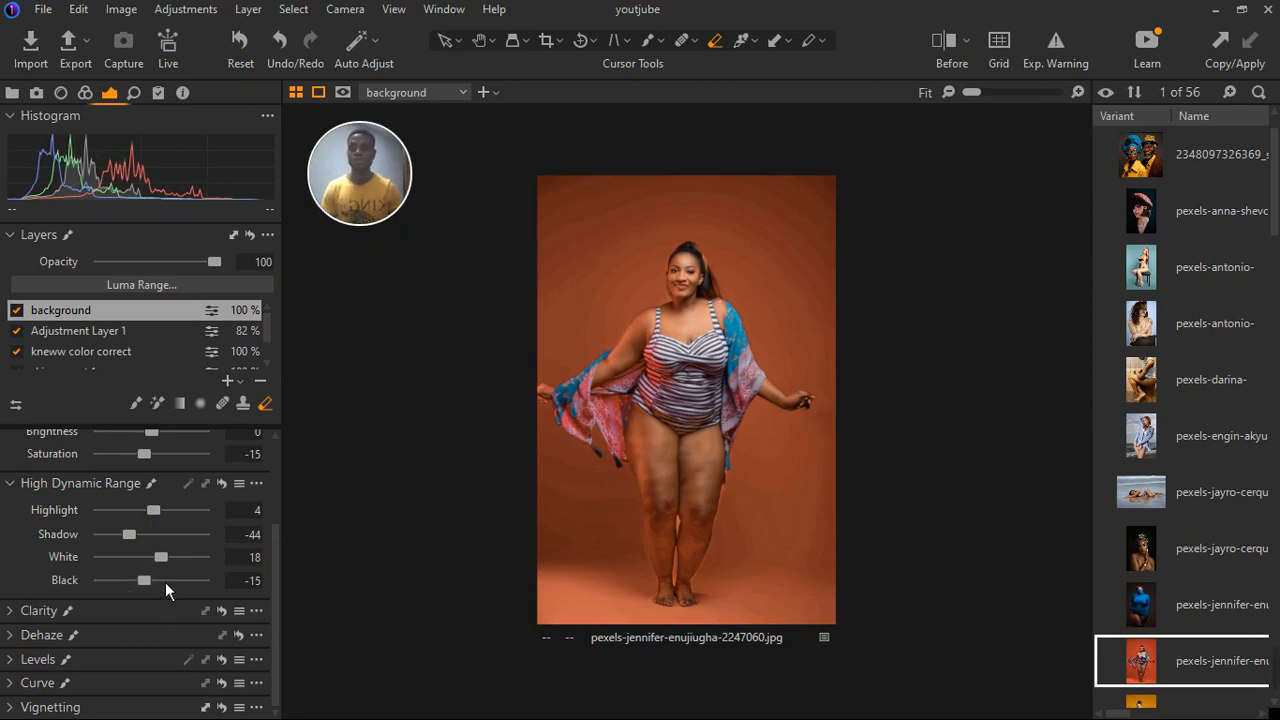
Set the background layer's Saturation to -9, trying a Brightness of -11 and resetting it to 0
click(16, 484)
drag(159, 547, 148, 548)
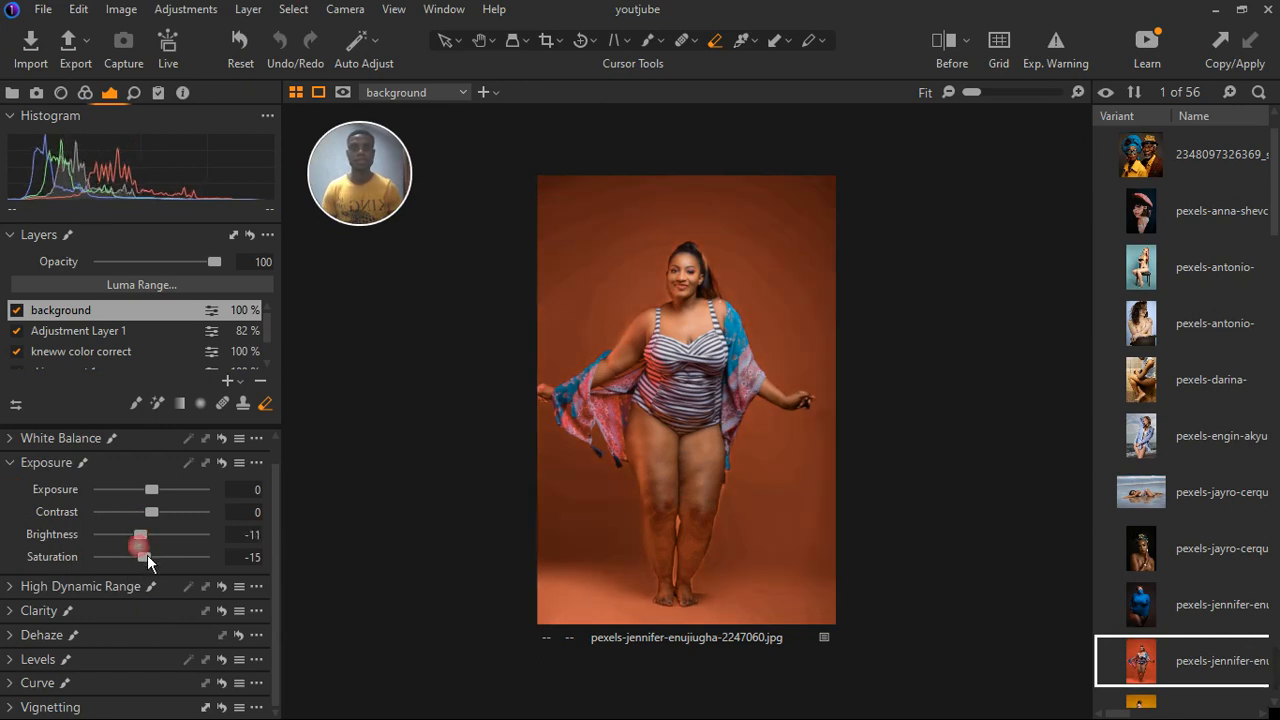
drag(152, 565, 155, 564)
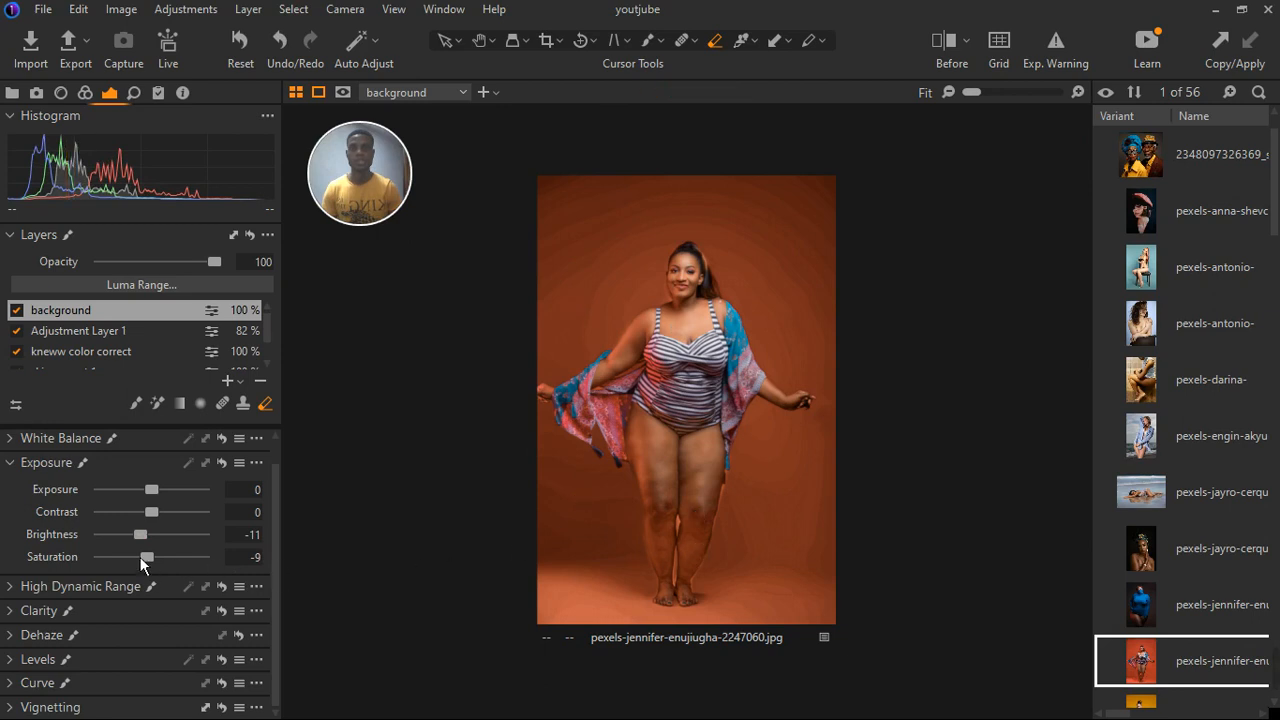
double_click(151, 546)
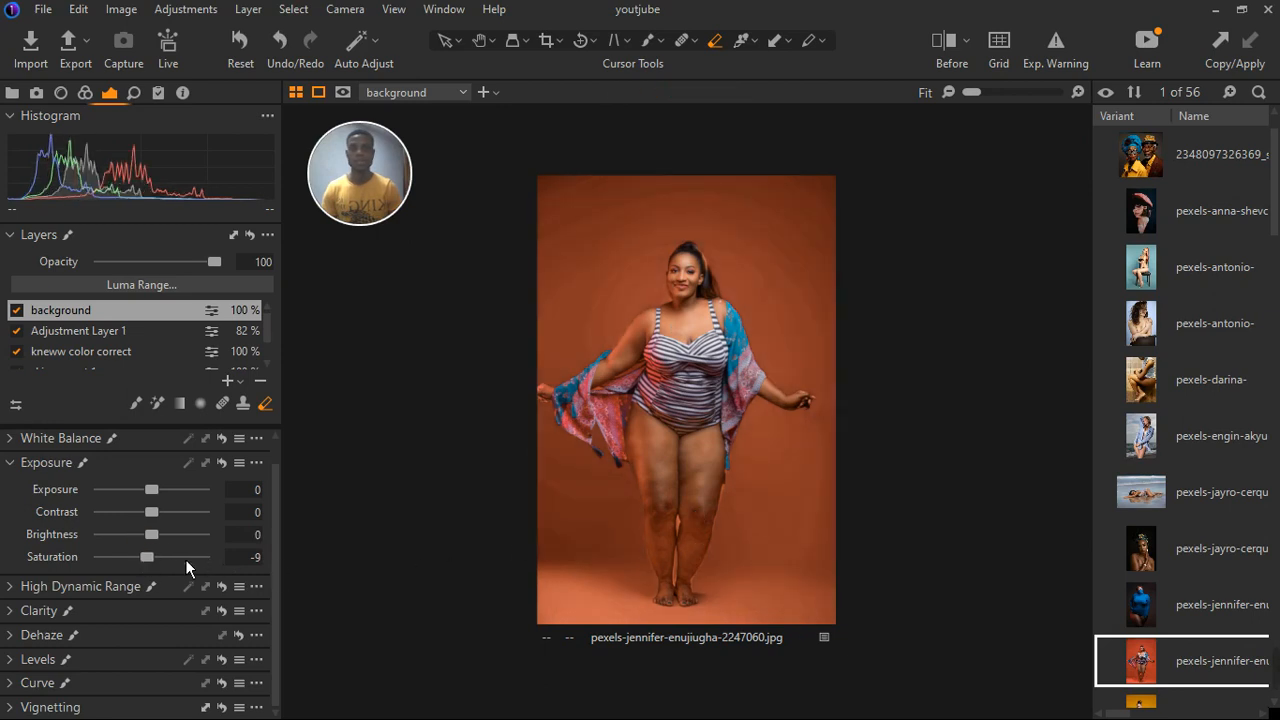
Reset the background layer's White, Black and Shadow values to 0
click(9, 585)
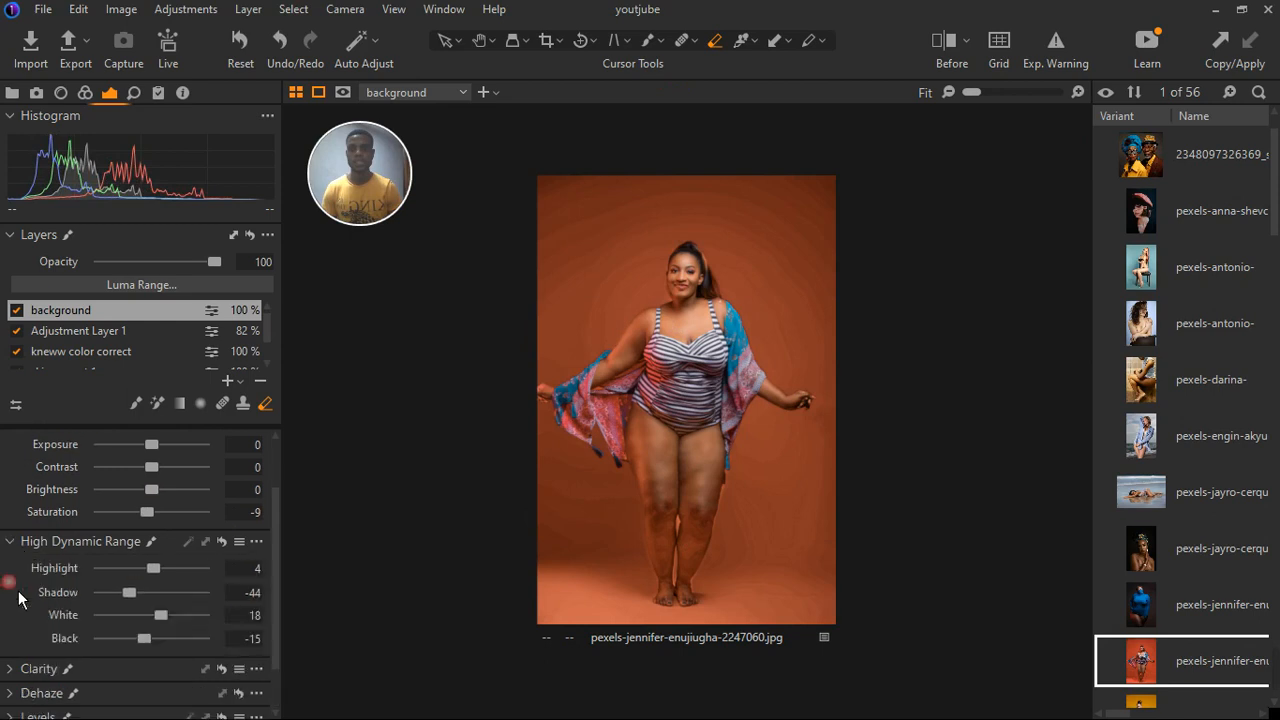
double_click(169, 623)
double_click(150, 640)
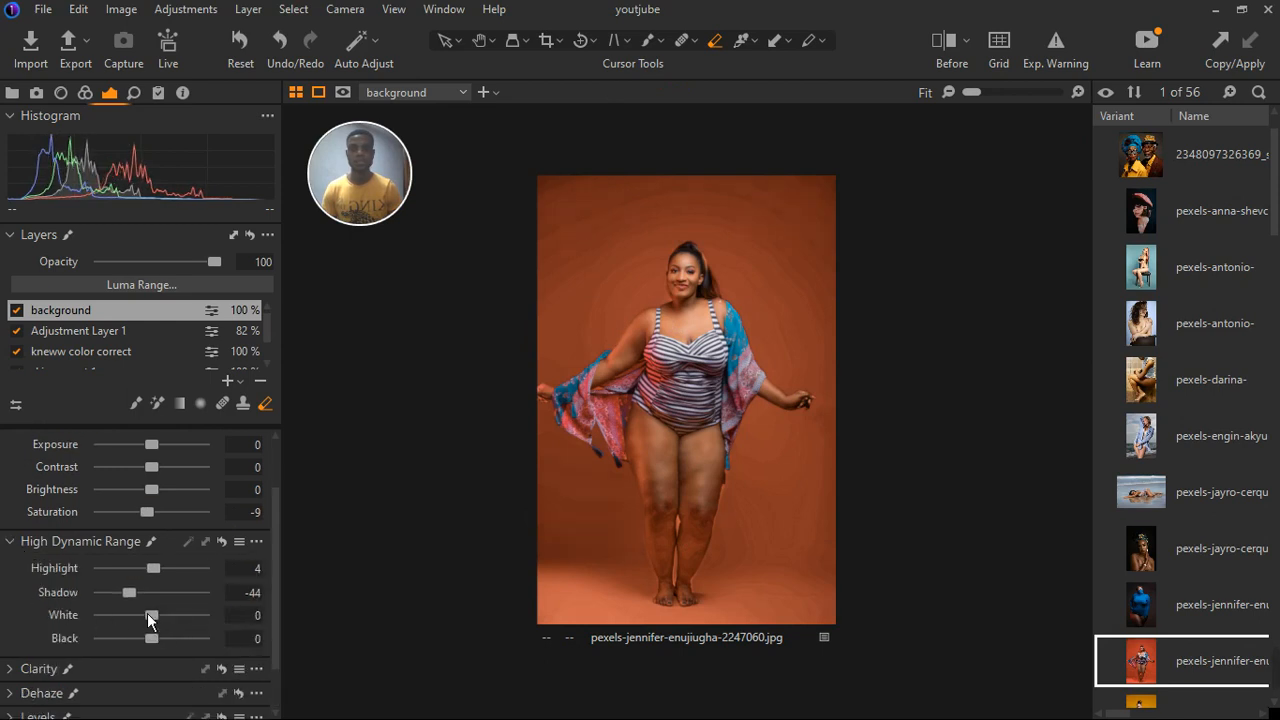
double_click(146, 602)
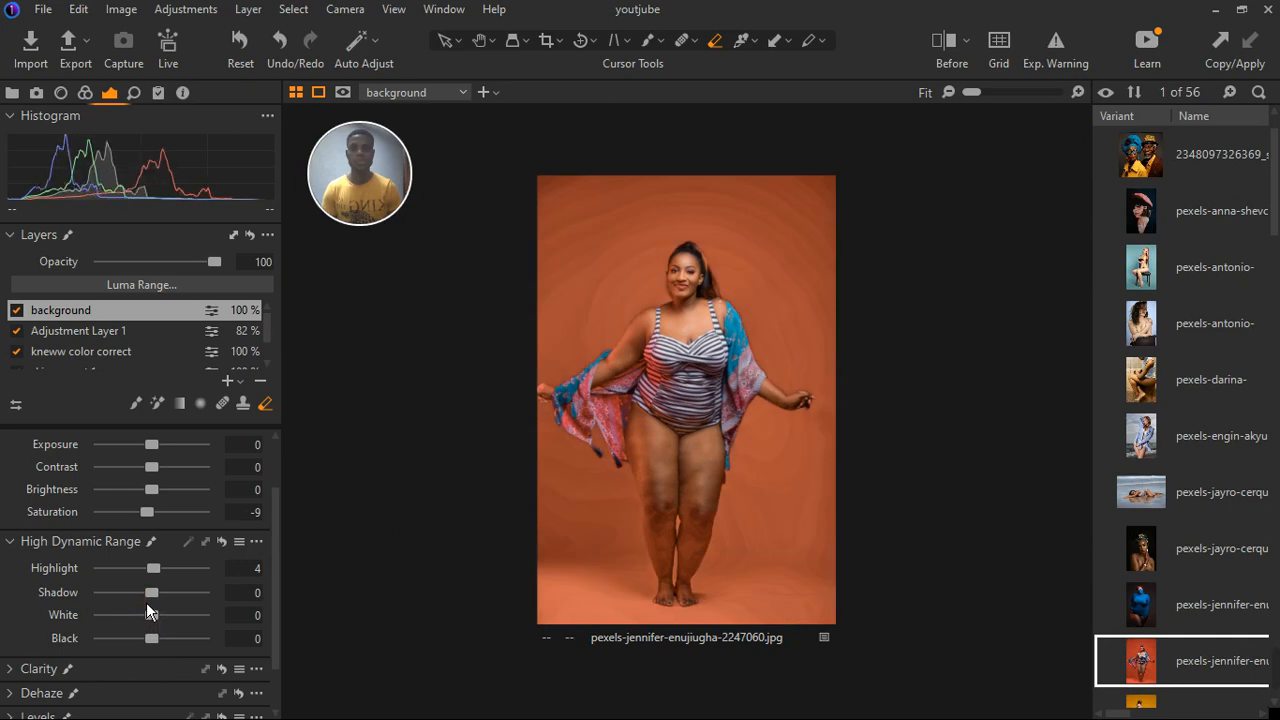
Set the background layer's High Dynamic Range White to -80 and Highlight to -55
drag(158, 623, 117, 628)
click(149, 596)
drag(168, 578, 135, 577)
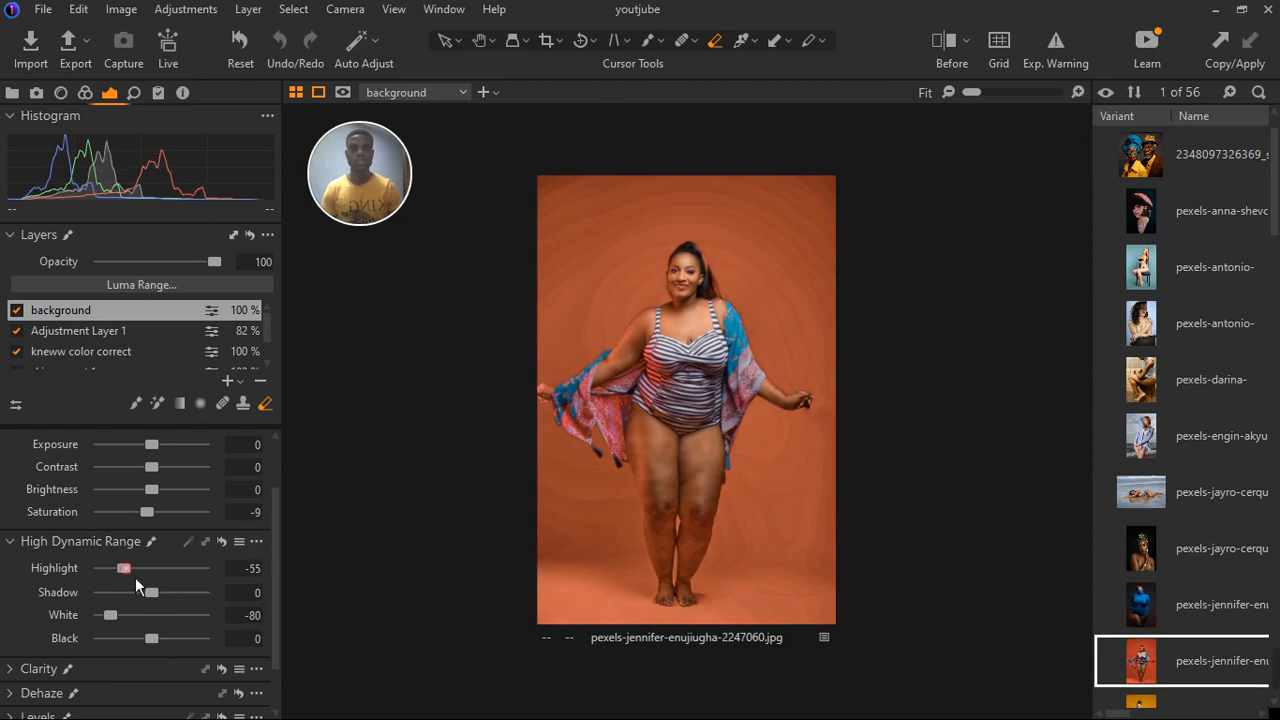
Set the background layer's Brightness to -15 and Saturation to -2, trying an Exposure of -1.45 and resetting it to 0
drag(152, 502, 142, 498)
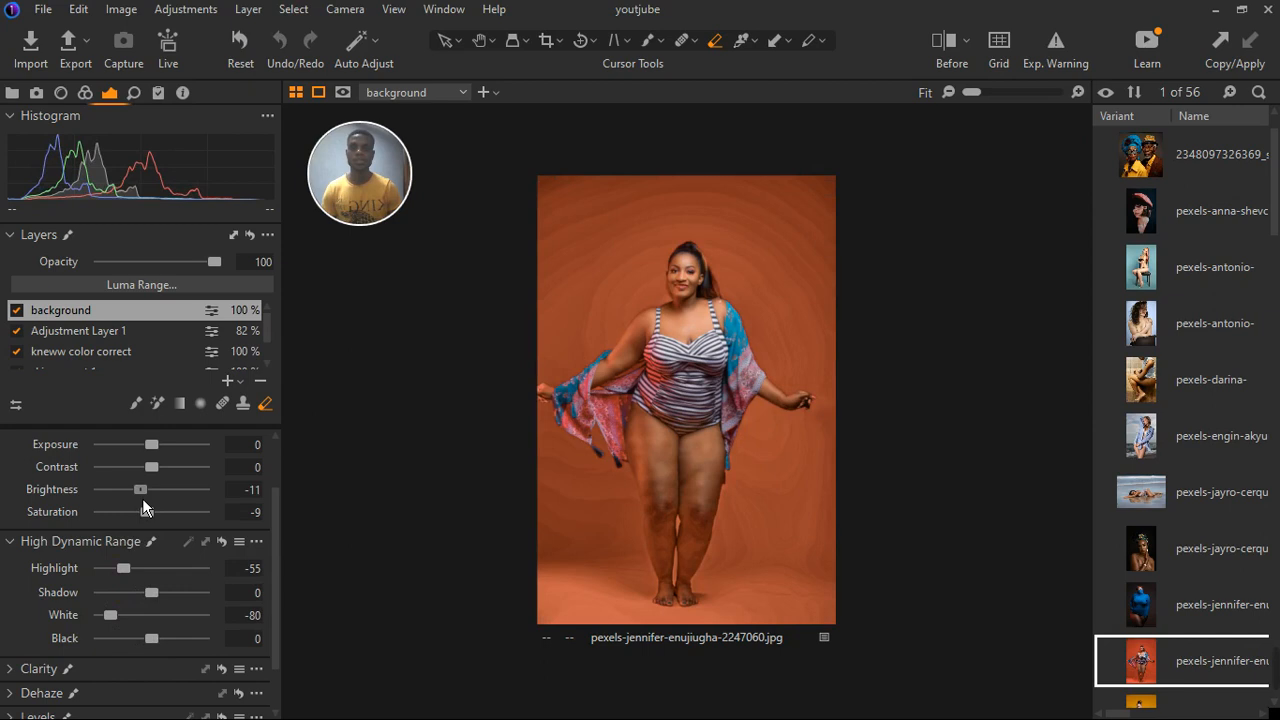
mouse_move(153, 514)
mouse_down()
mouse_move(131, 516)
mouse_move(157, 508)
mouse_up()
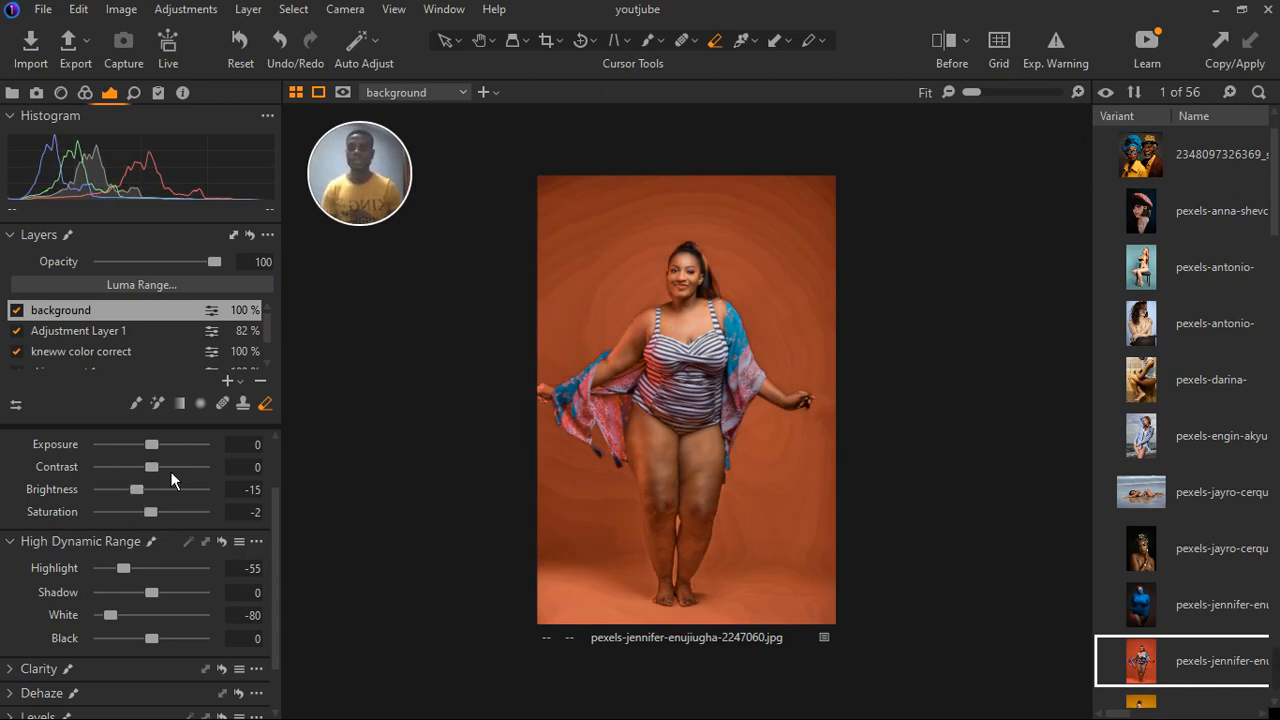
drag(169, 458, 148, 452)
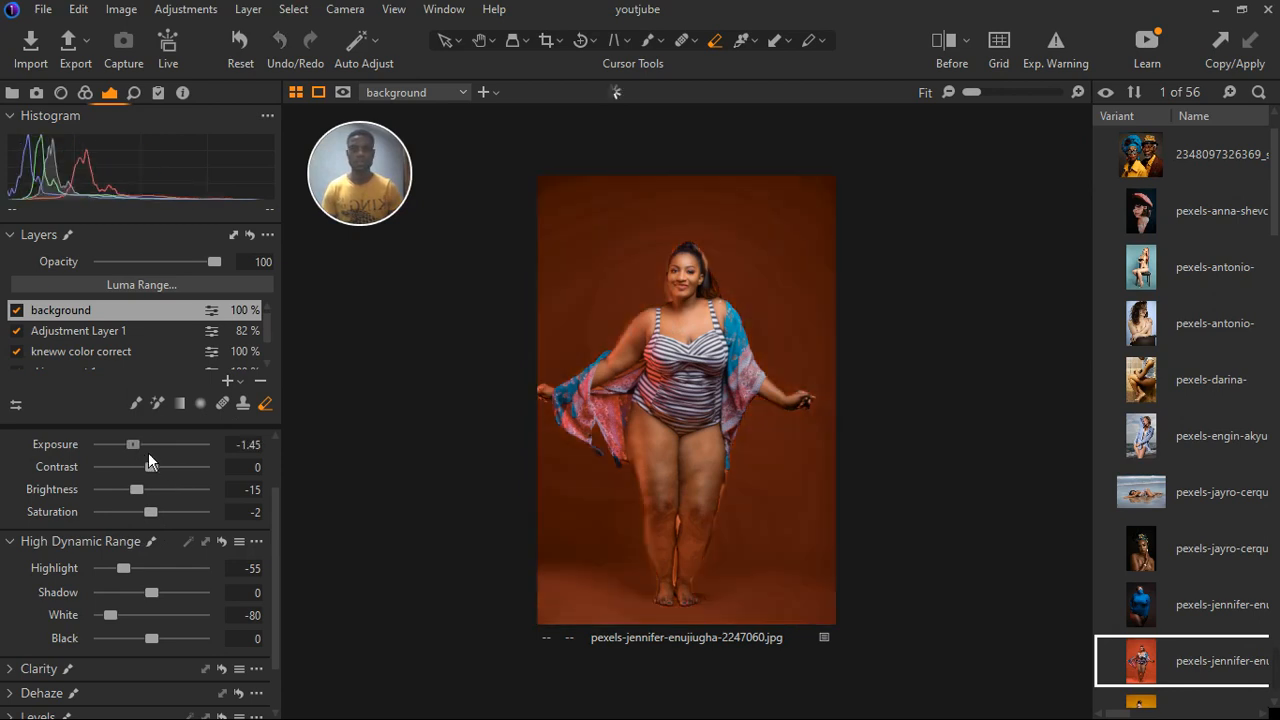
double_click(148, 452)
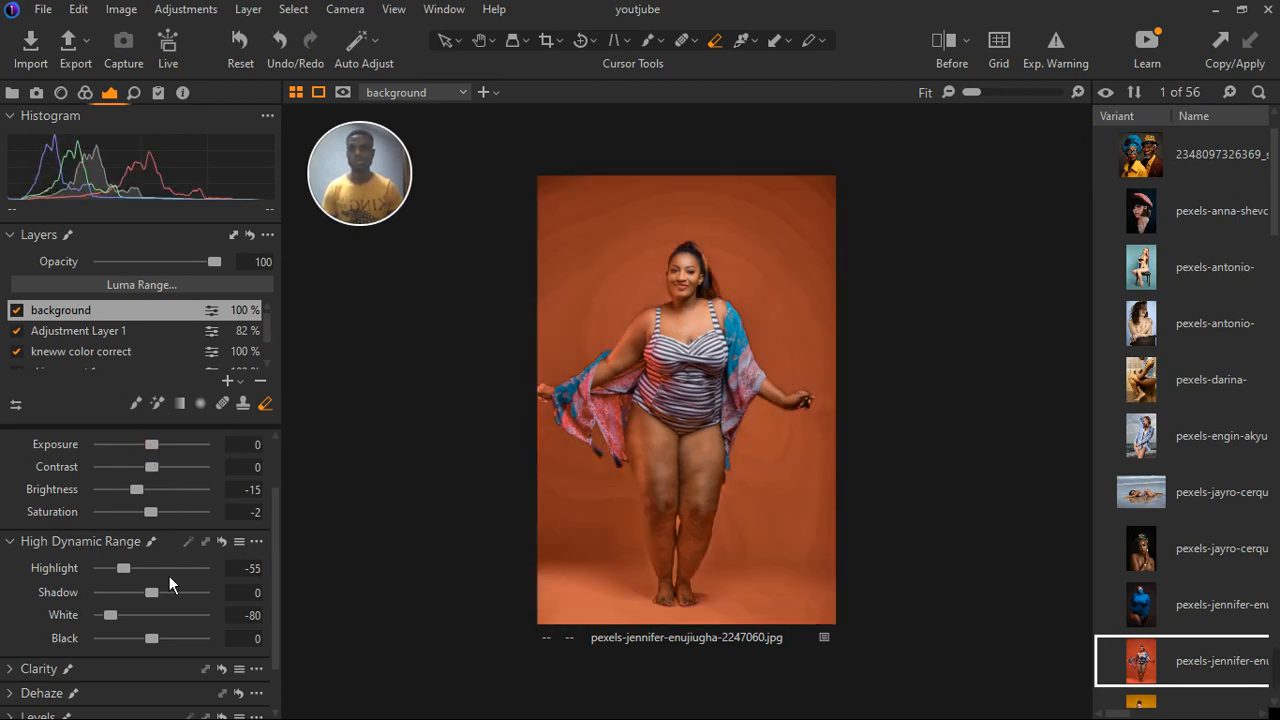
click(23, 547)
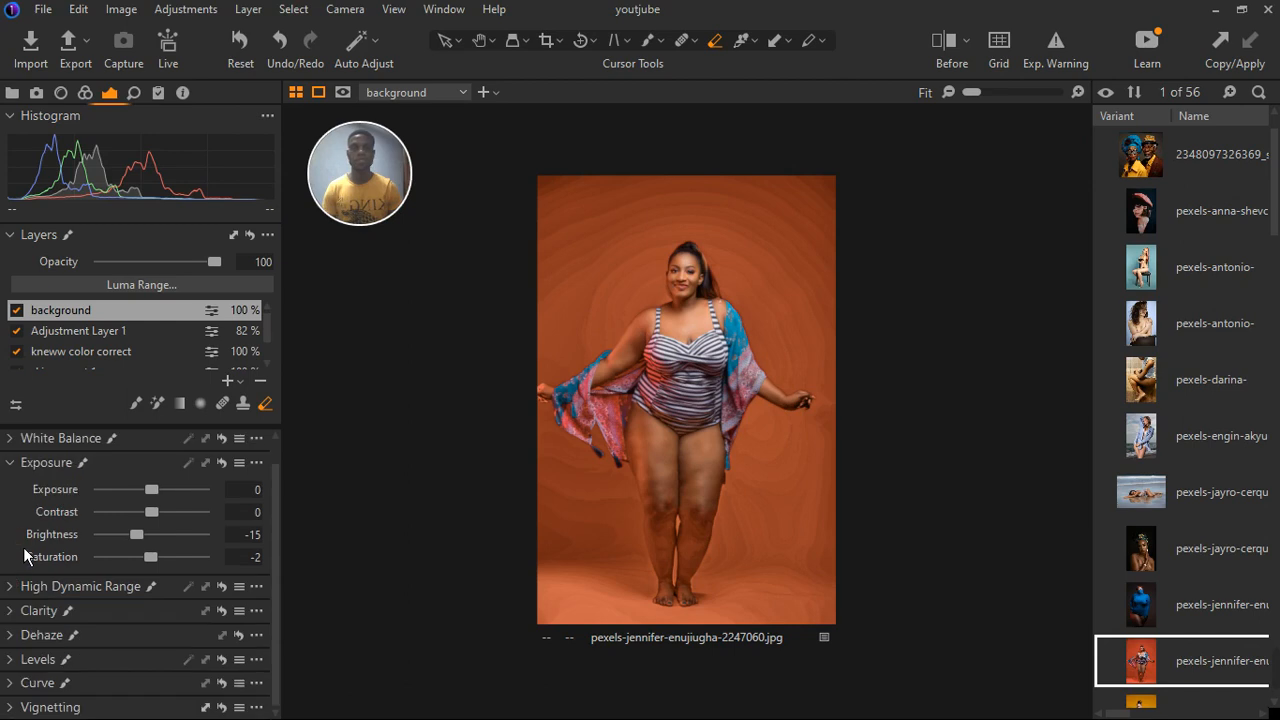
scroll(186, 498, up, 1)
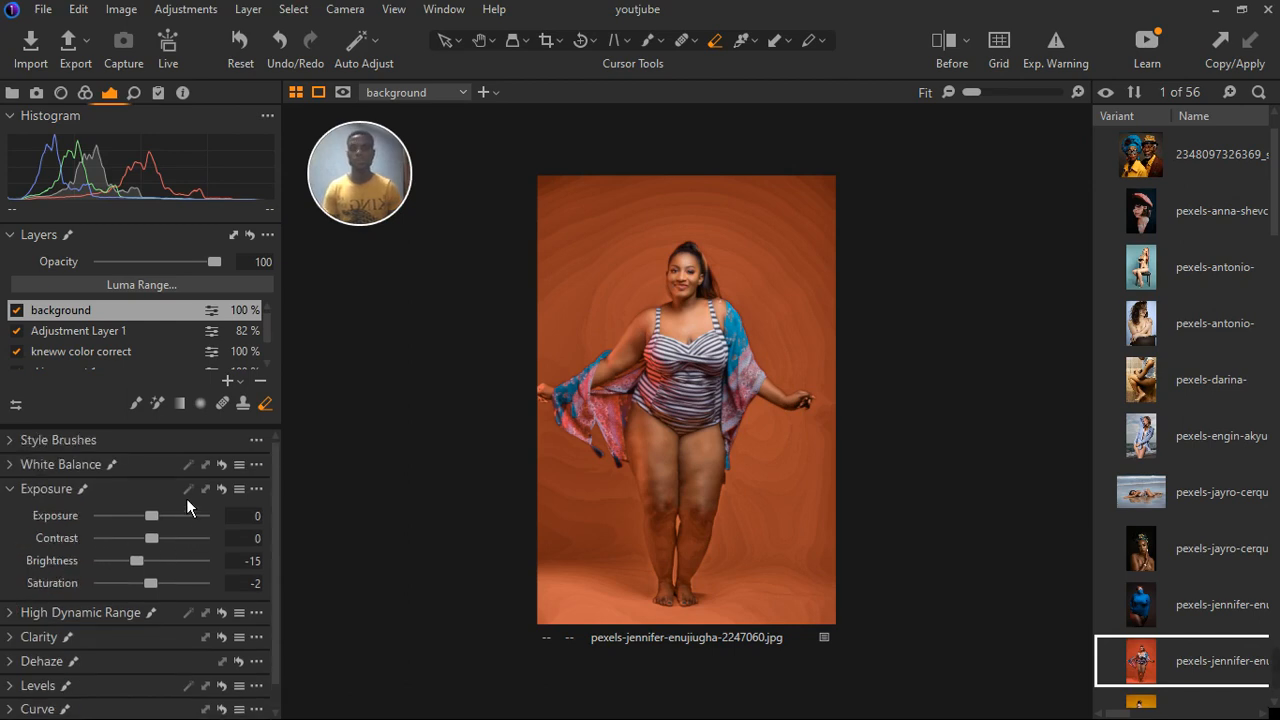
click(18, 490)
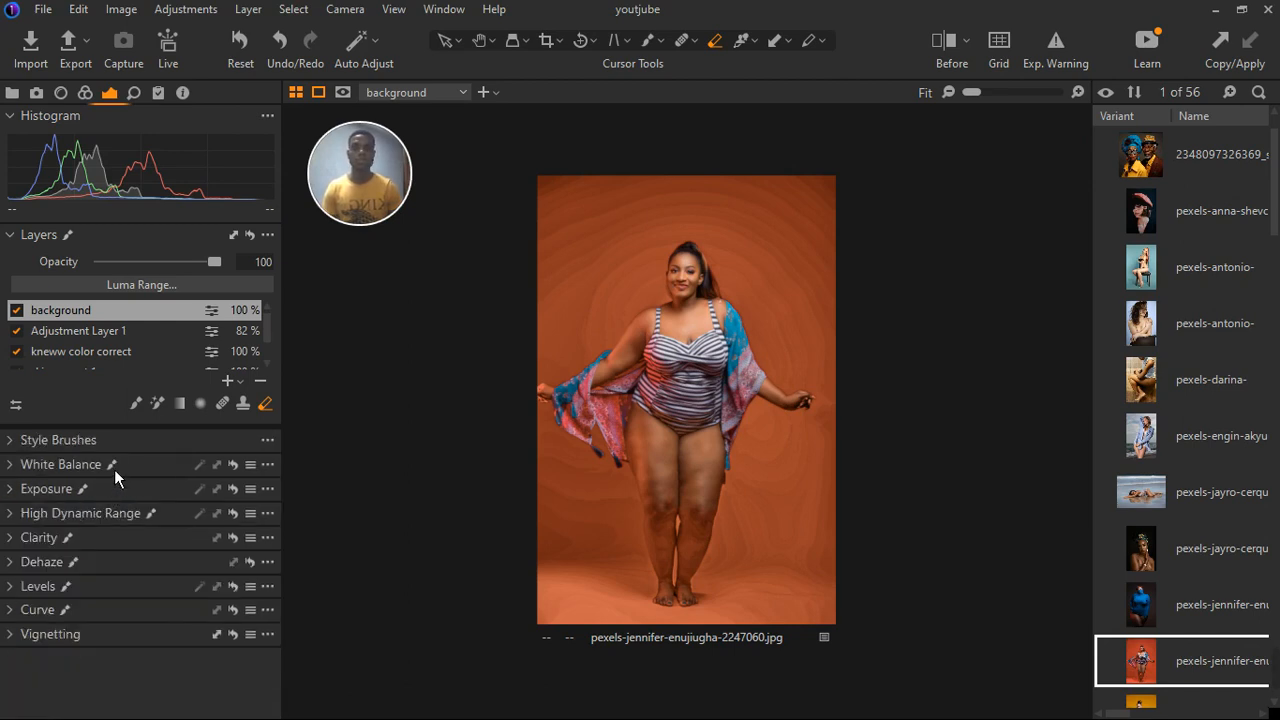
Shift the background layer's orange range to a Hue of -27.8 in the basic Color Editor
click(93, 99)
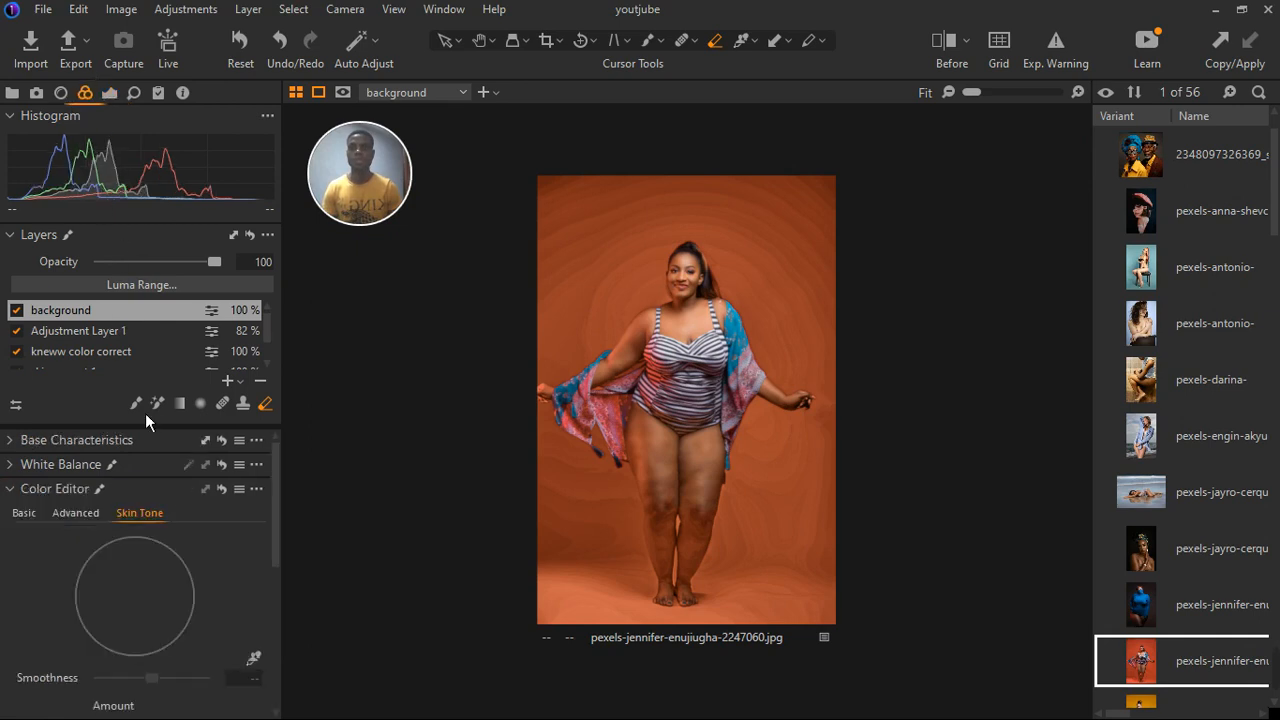
click(38, 522)
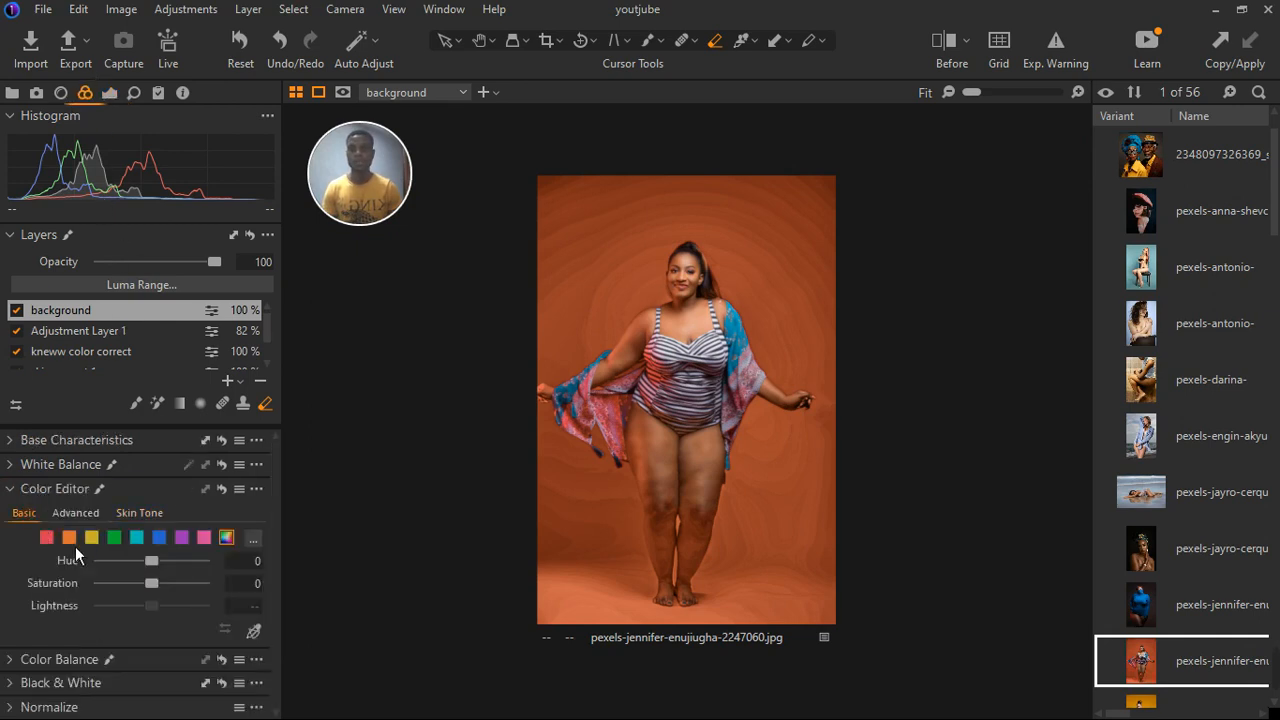
drag(161, 573, 128, 590)
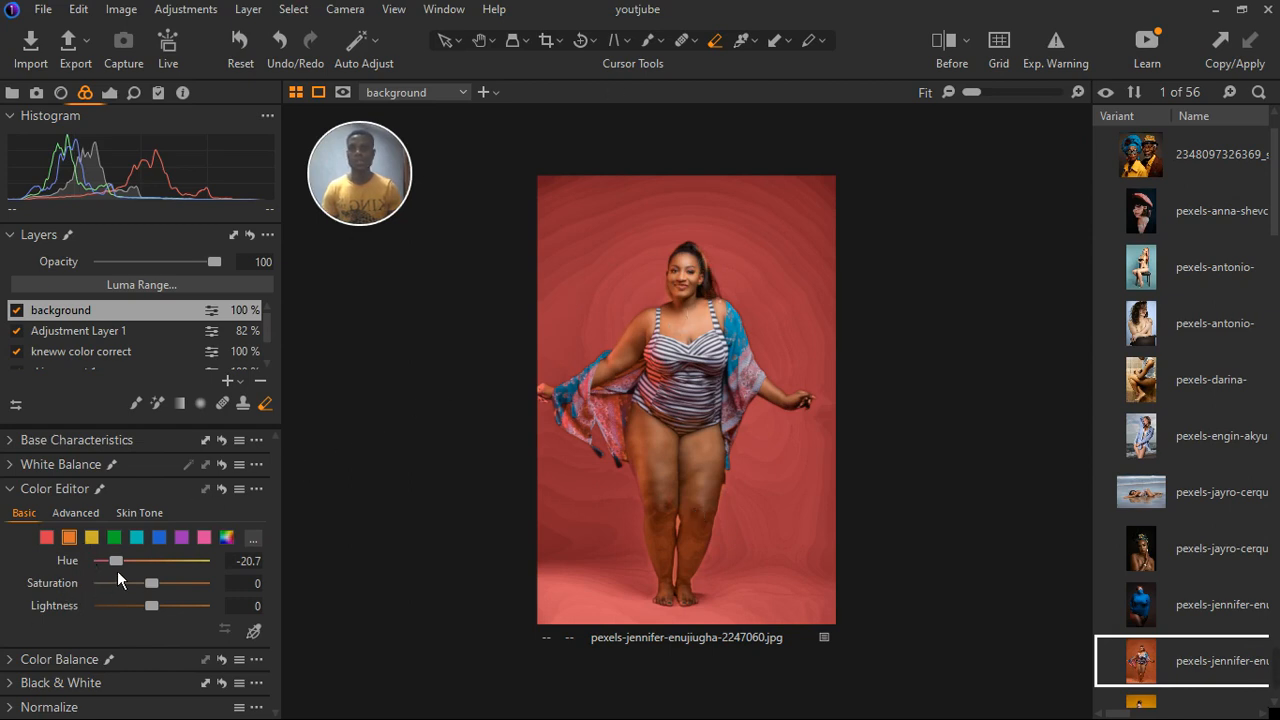
drag(117, 571, 107, 572)
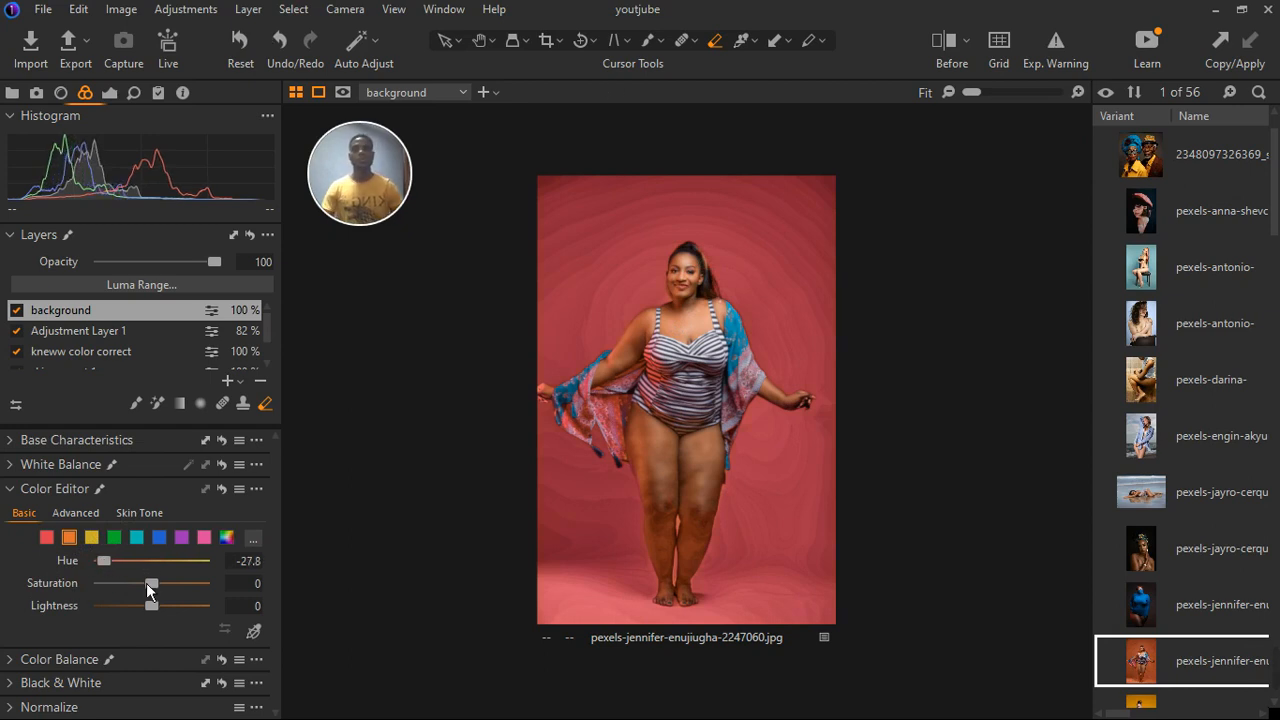
Set the orange range's Saturation to 8.7, trying a Lightness of -11.8 first and undoing it
drag(162, 611, 150, 618)
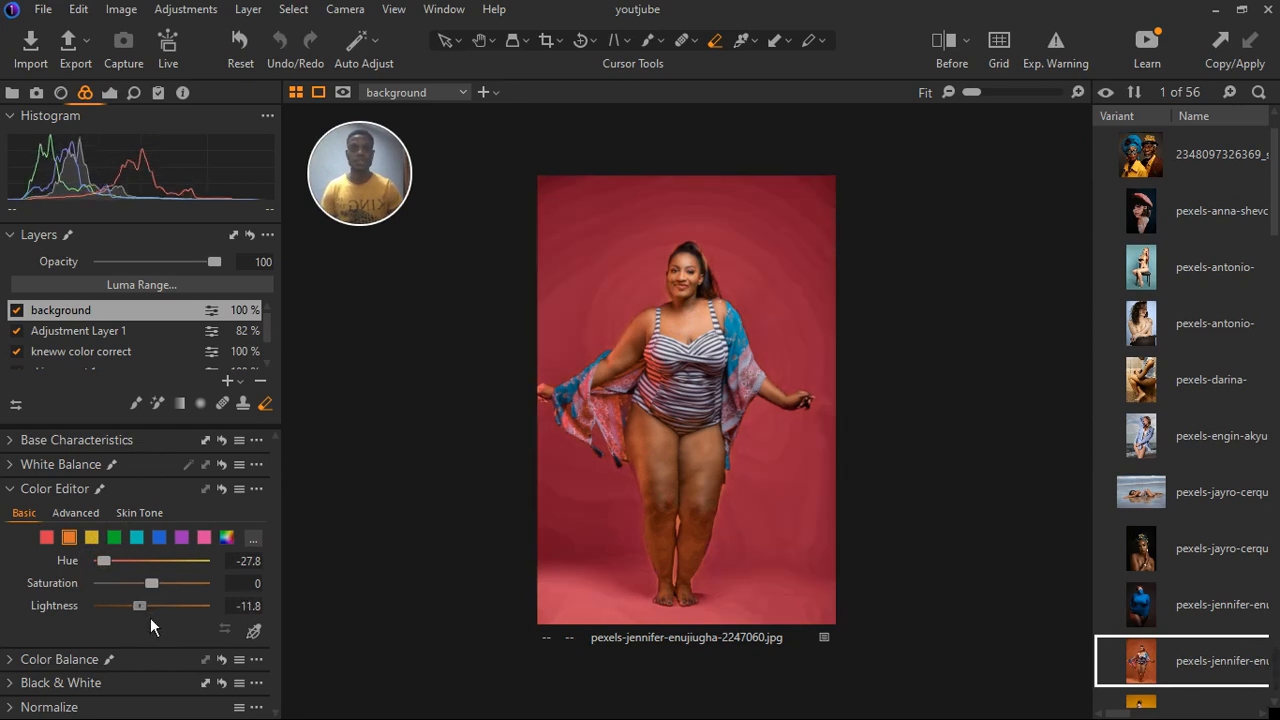
key(ctrl+z)
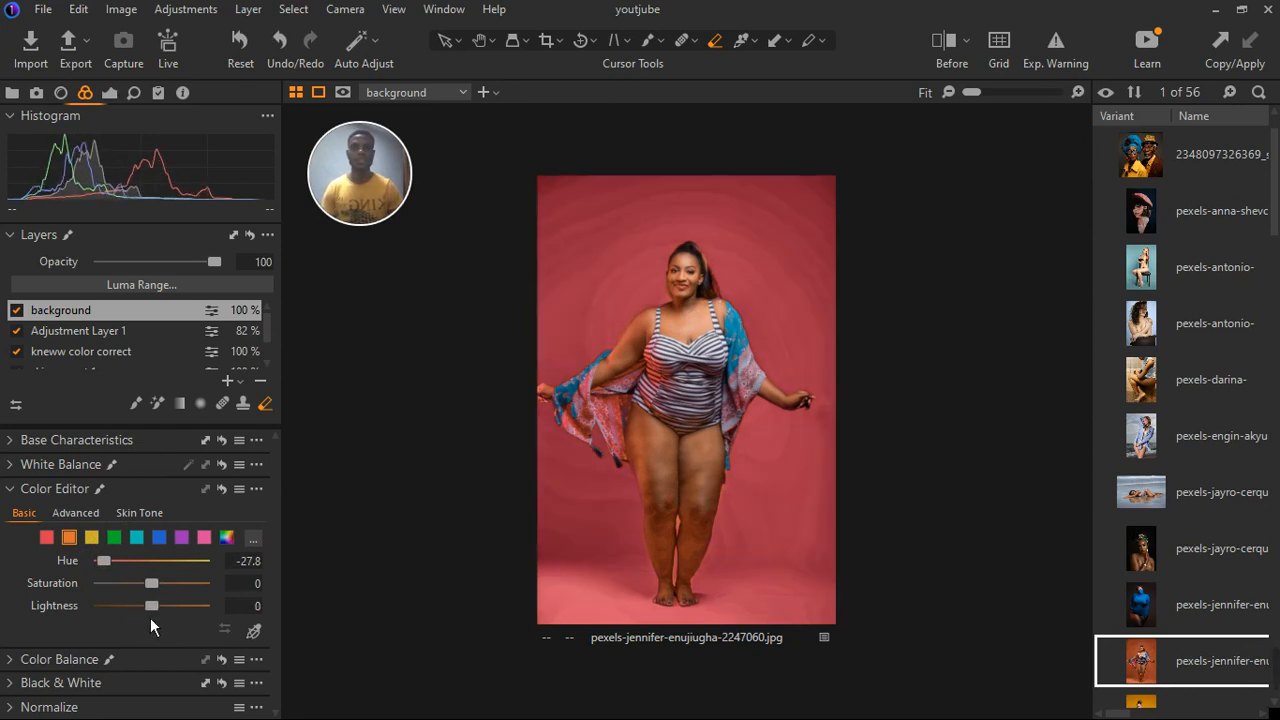
drag(160, 593, 165, 589)
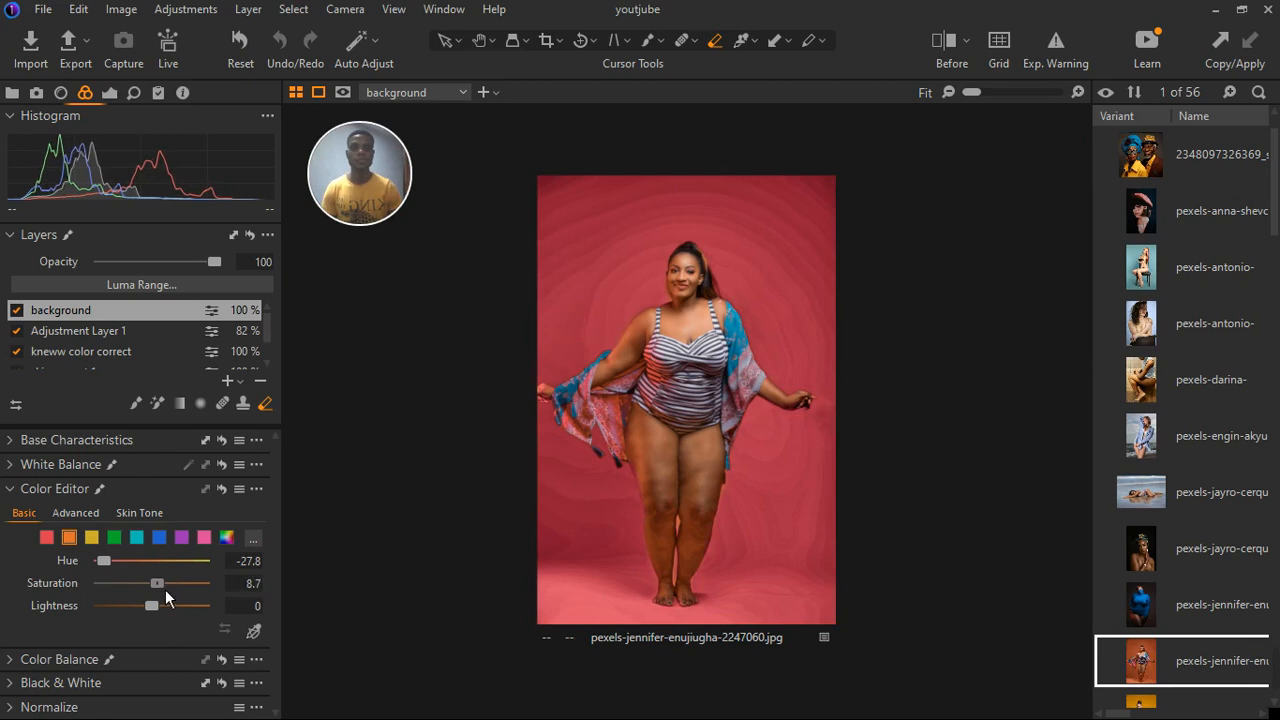
Add a filled adjustment layer above the background layer and show its Exposure and High Dynamic Range settings
click(238, 381)
click(284, 431)
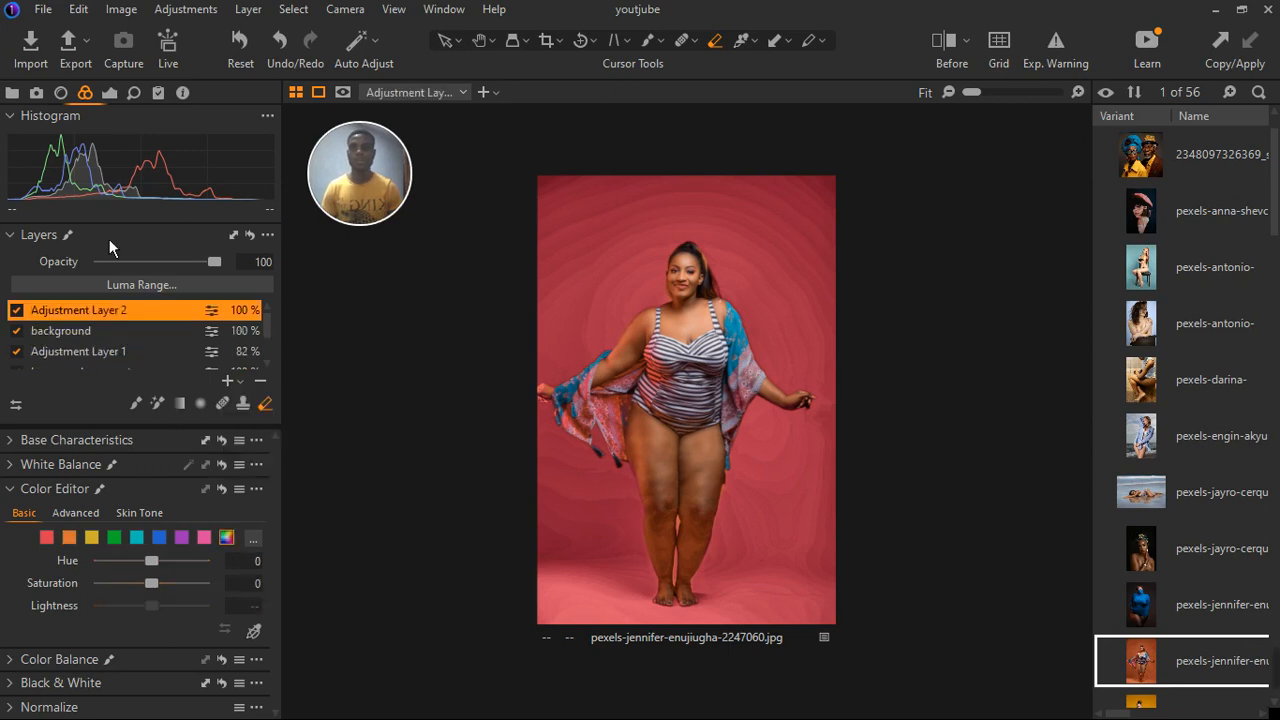
click(121, 101)
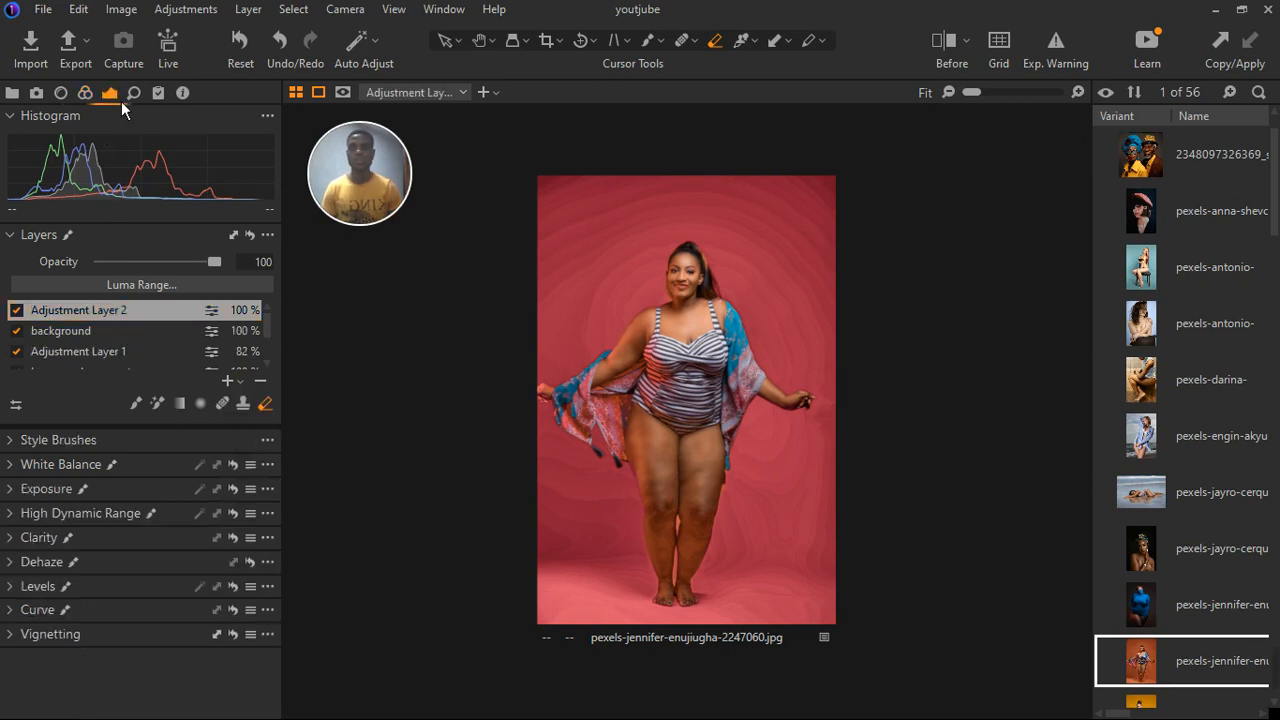
click(24, 470)
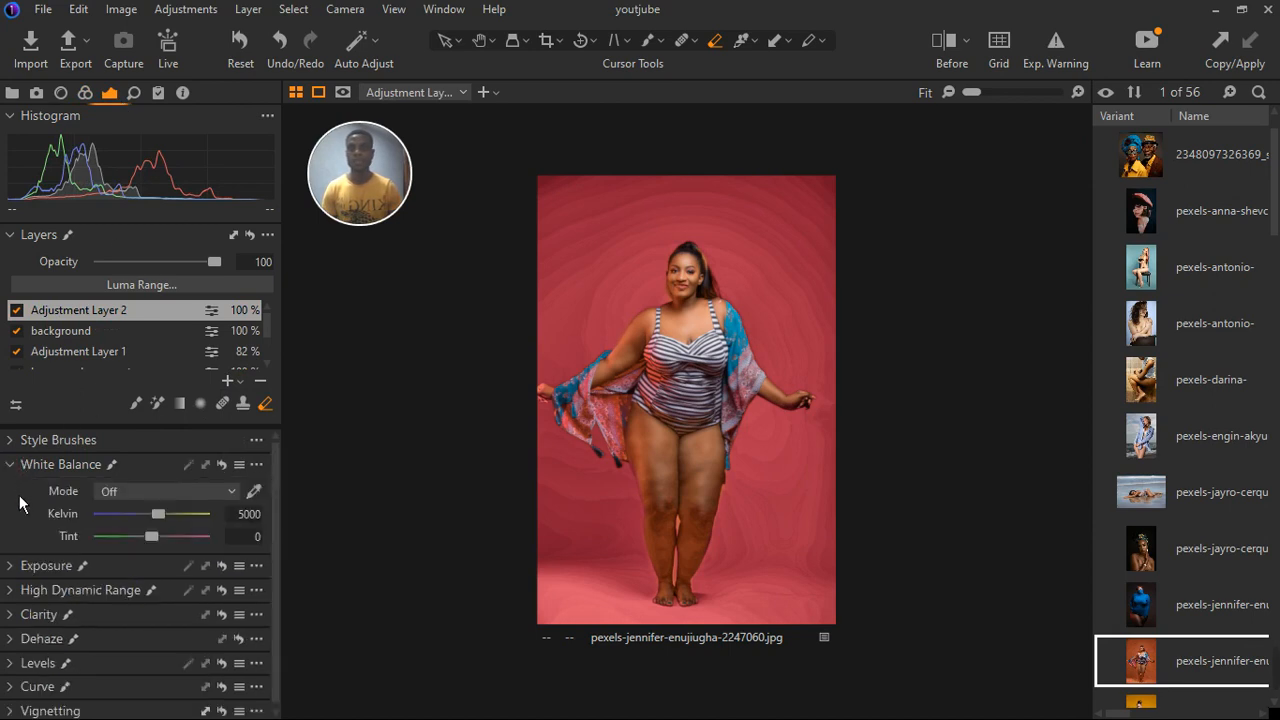
click(24, 472)
click(22, 490)
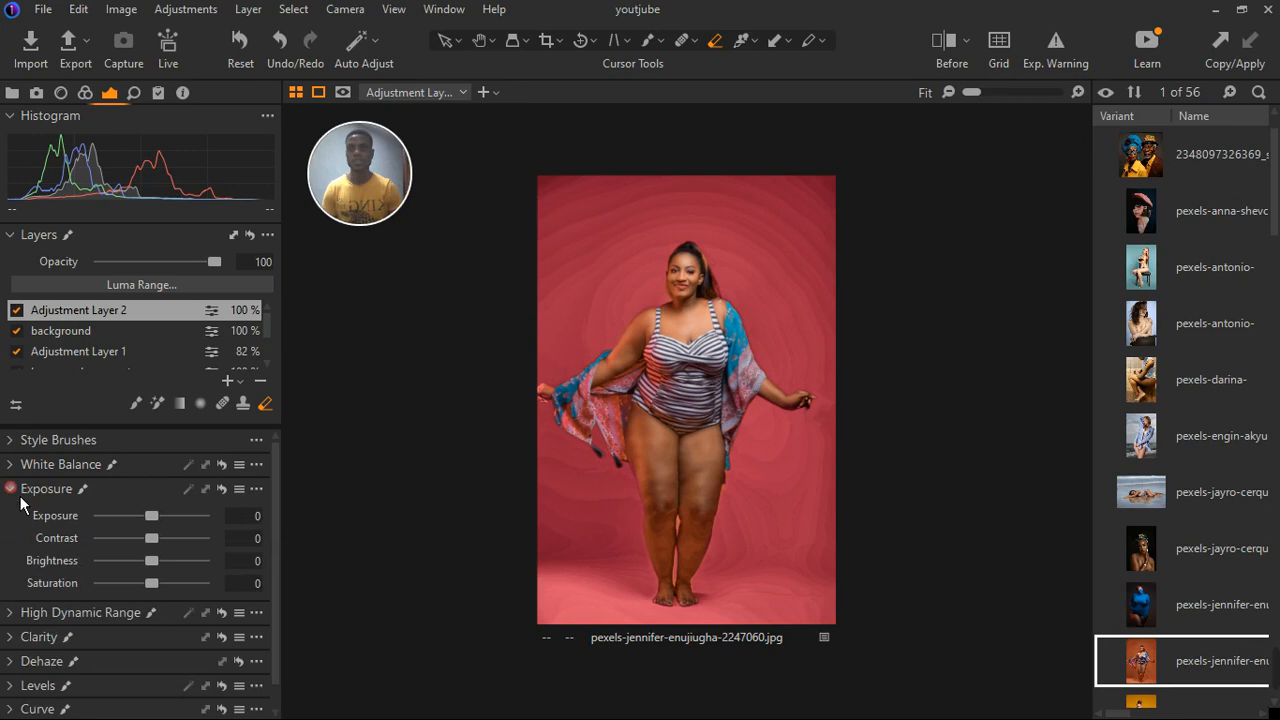
click(17, 616)
scroll(132, 631, down, 1)
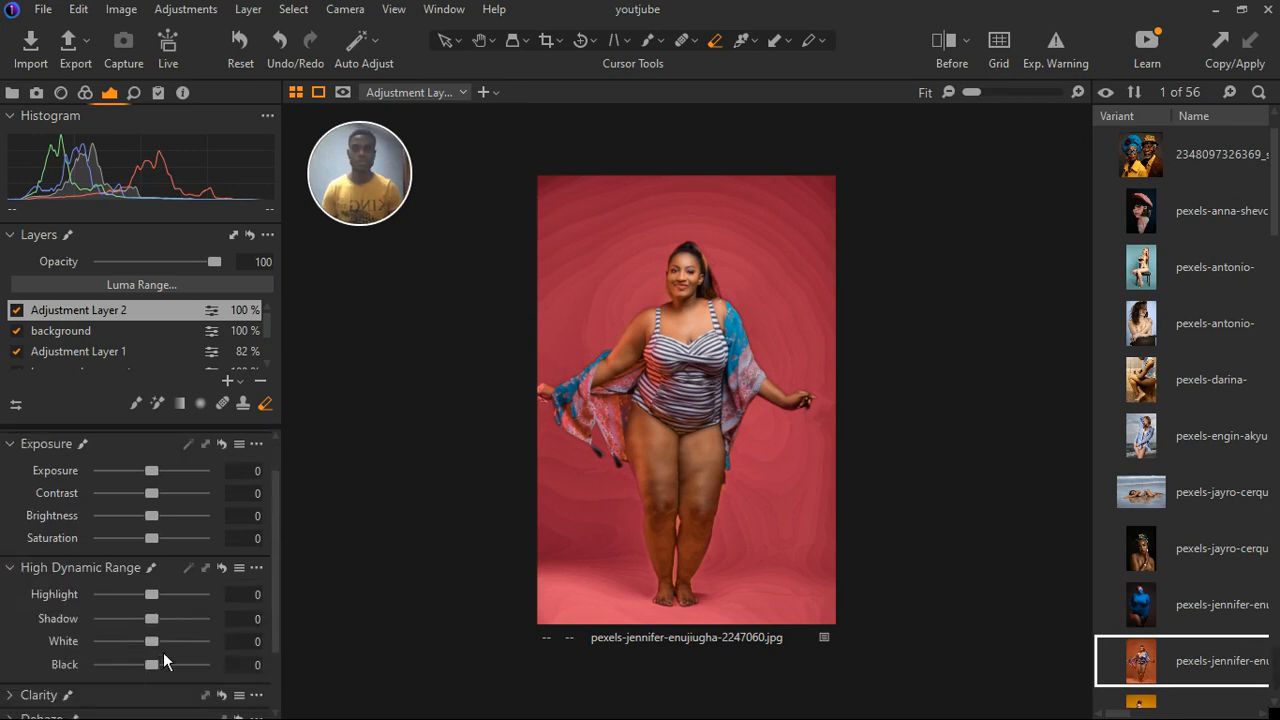
Set the new adjustment layer's Highlight to 25, Shadow to -22, White to -18, Black to -9, Contrast to 7 and Saturation to 11
drag(163, 653, 148, 656)
drag(144, 649, 152, 647)
drag(154, 600, 147, 633)
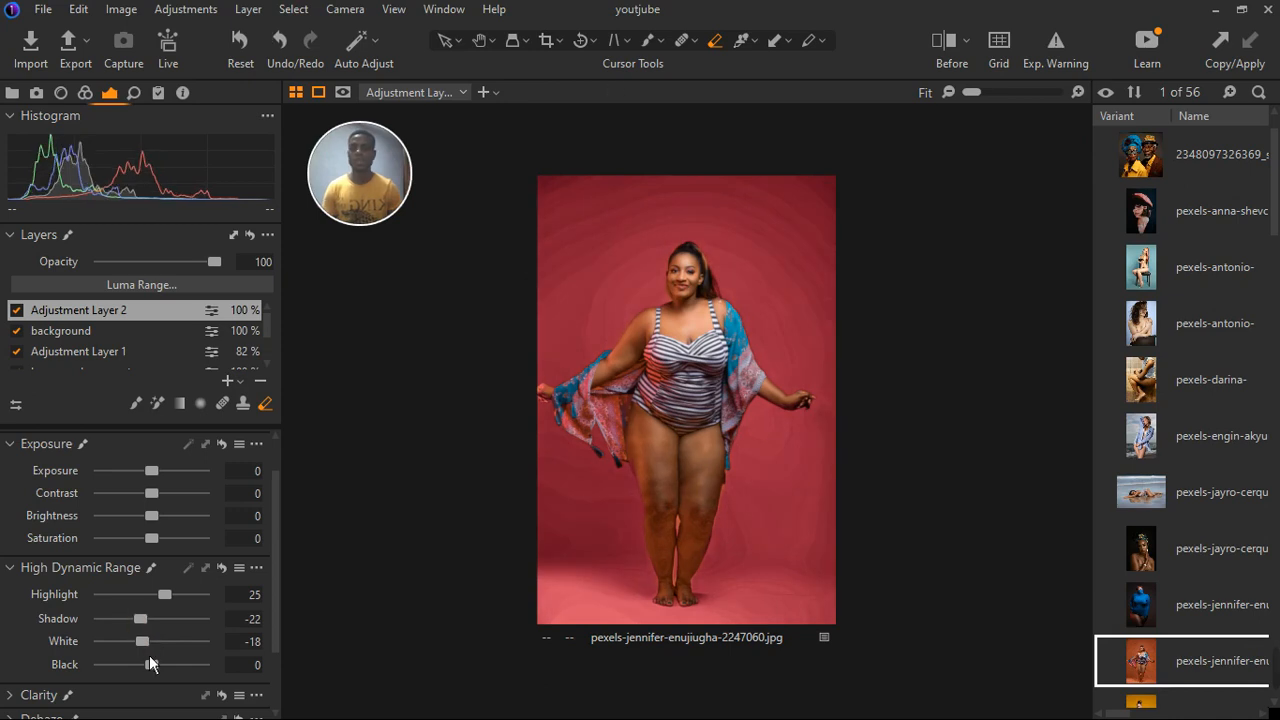
drag(156, 673, 153, 684)
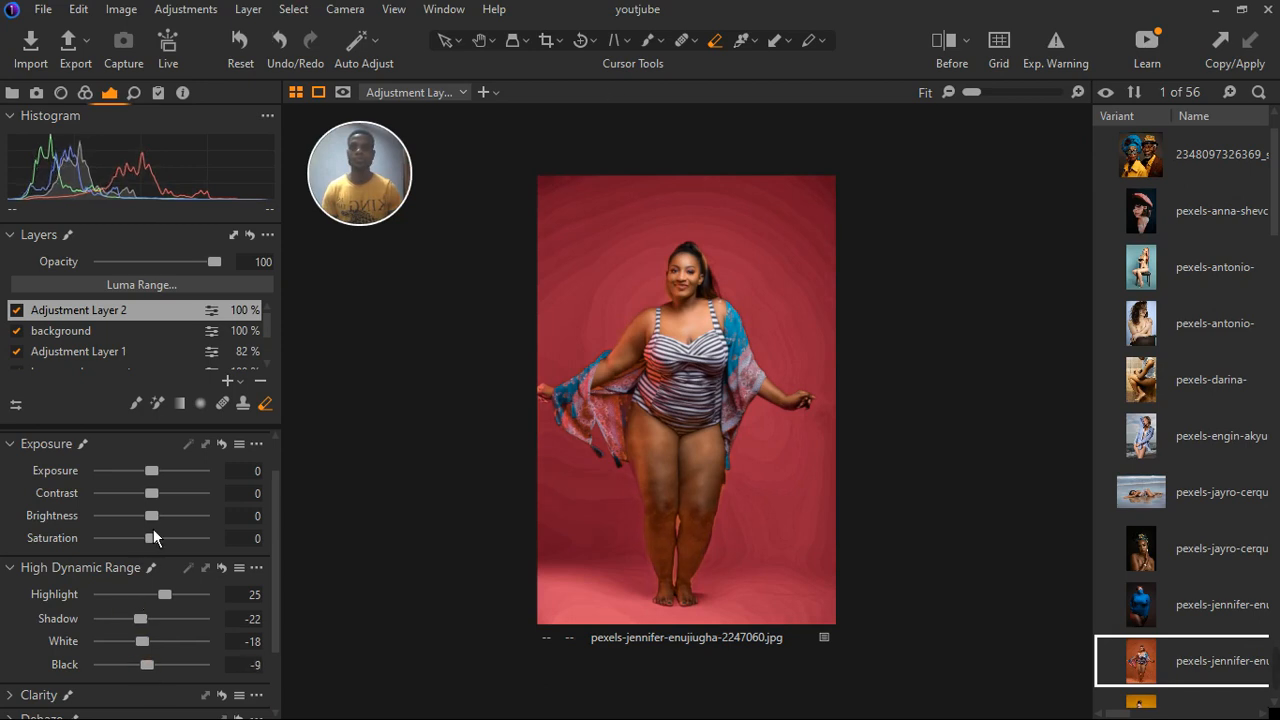
drag(163, 507, 170, 503)
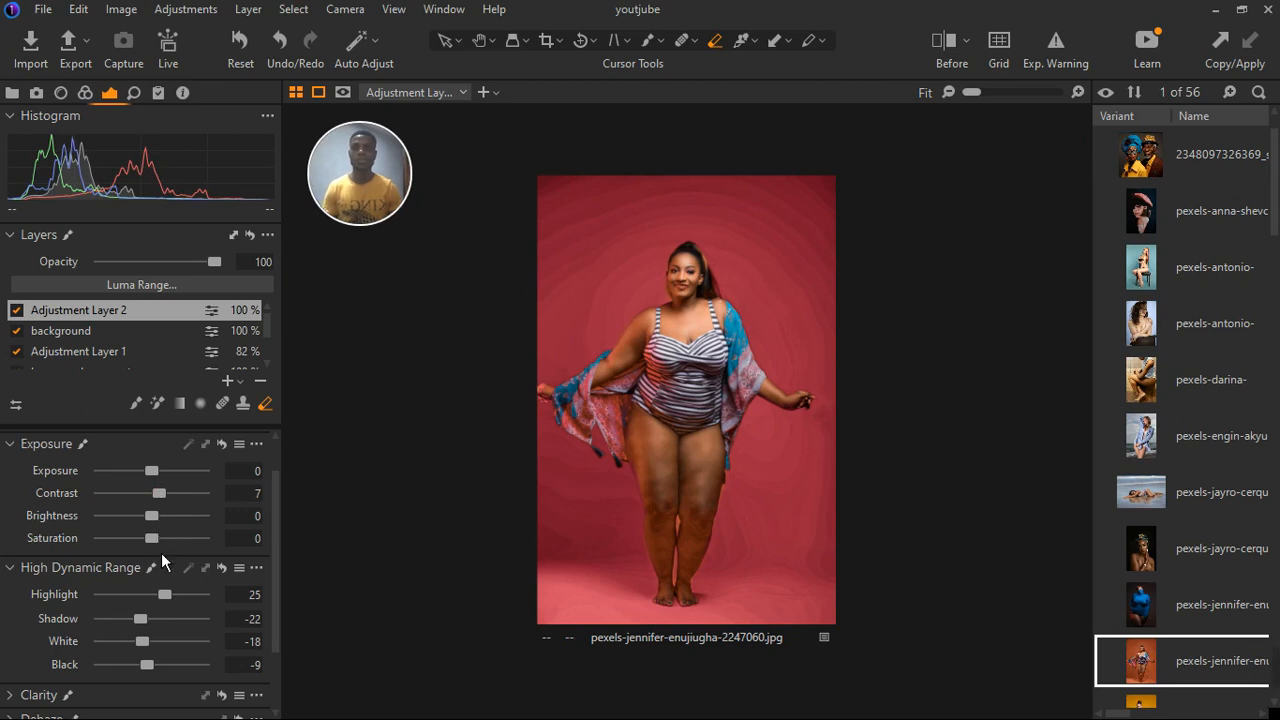
drag(161, 548, 167, 546)
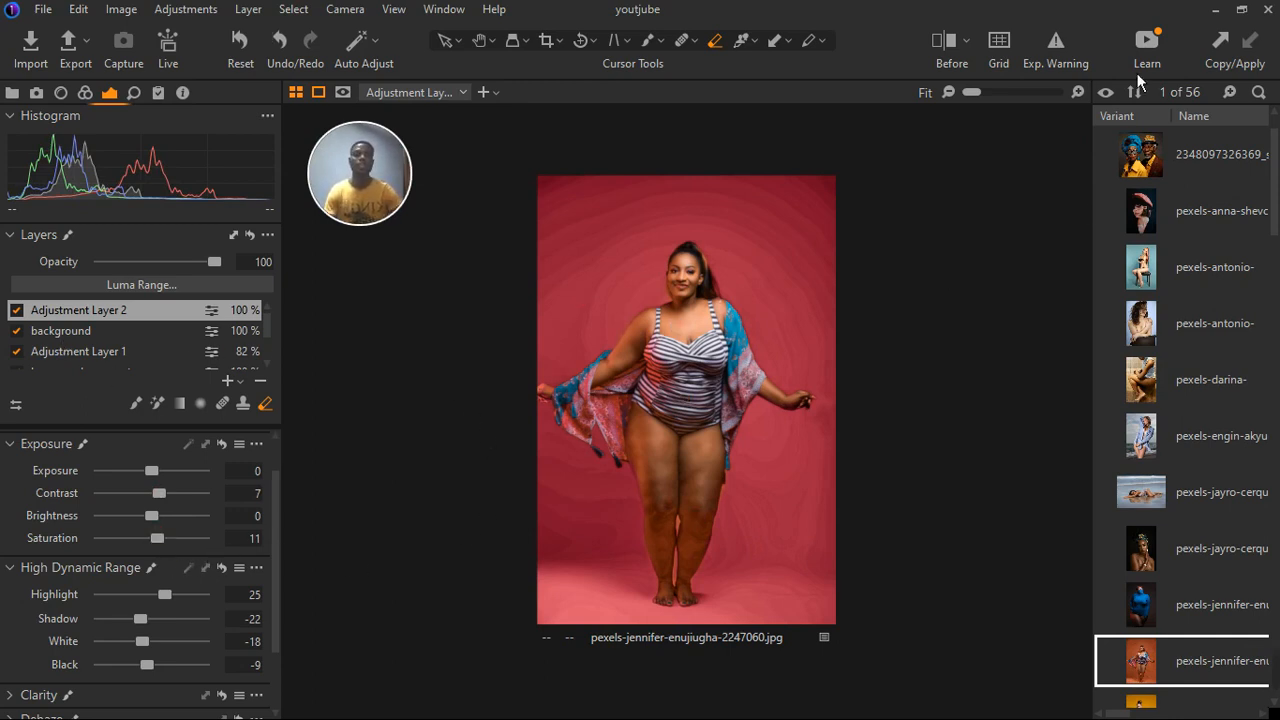
Compare the photo before and after in split view, then examine the edited face and neck up close
click(952, 42)
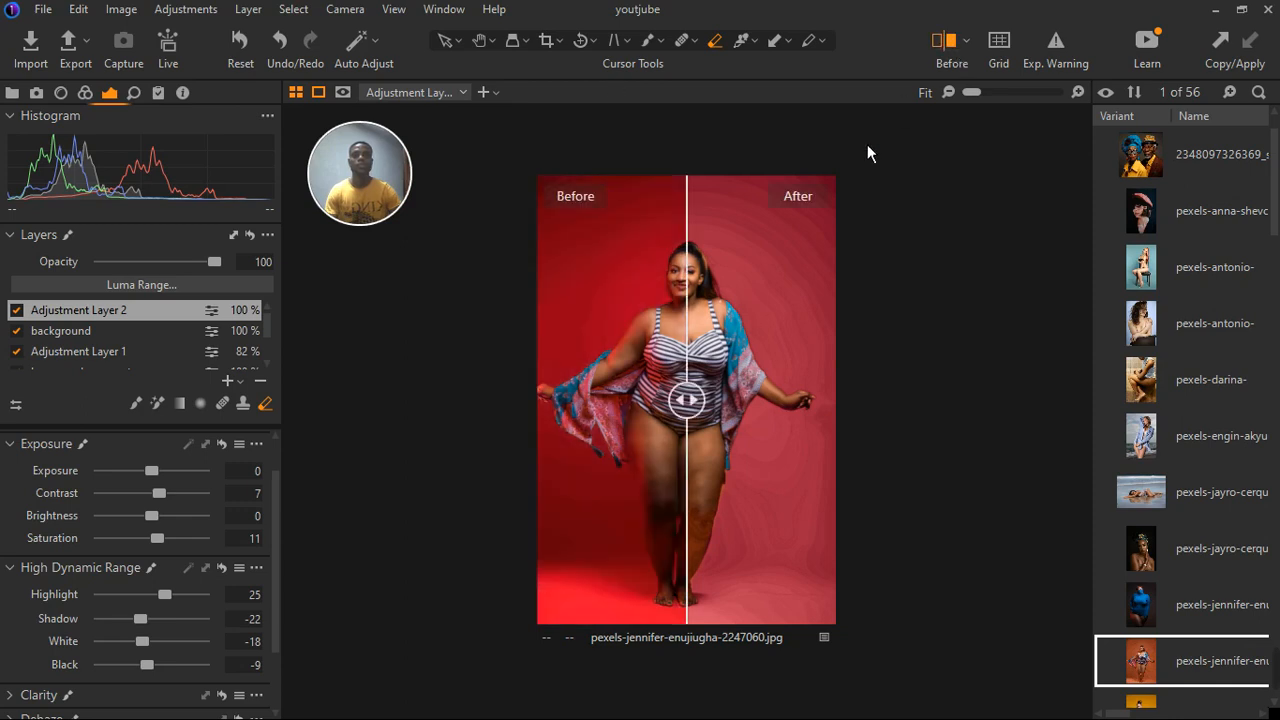
drag(700, 411, 505, 428)
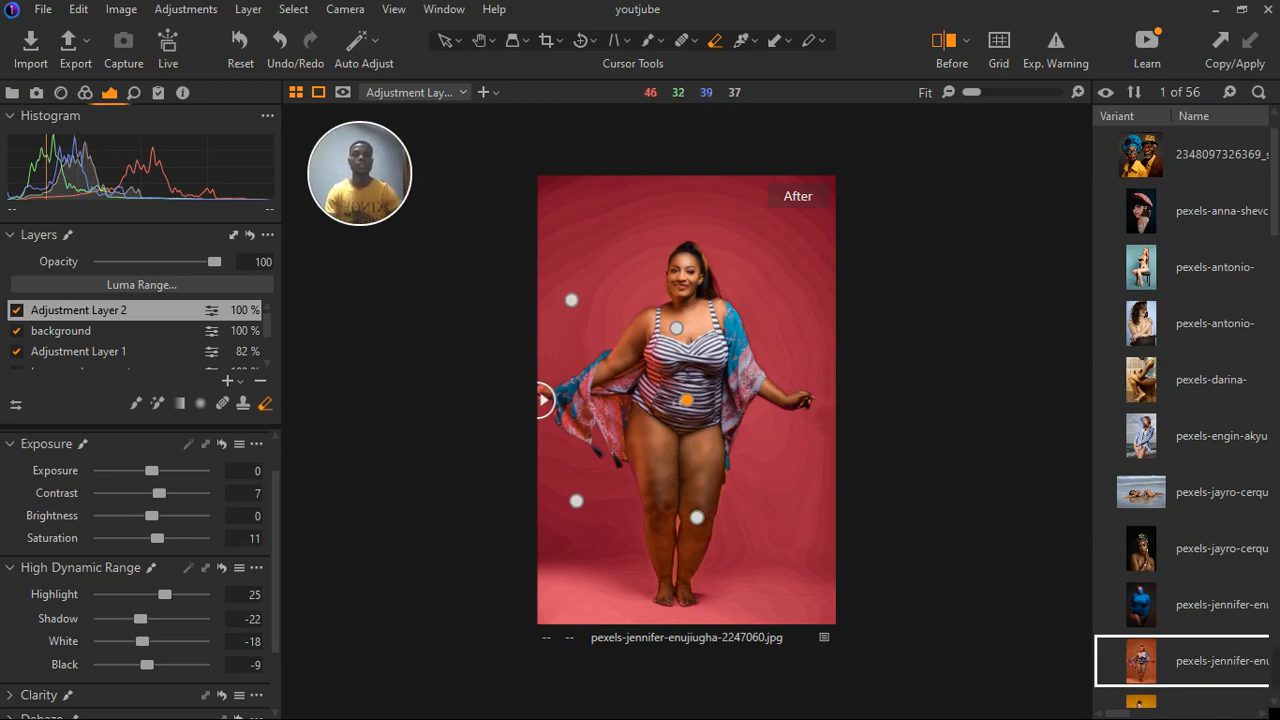
drag(543, 400, 461, 394)
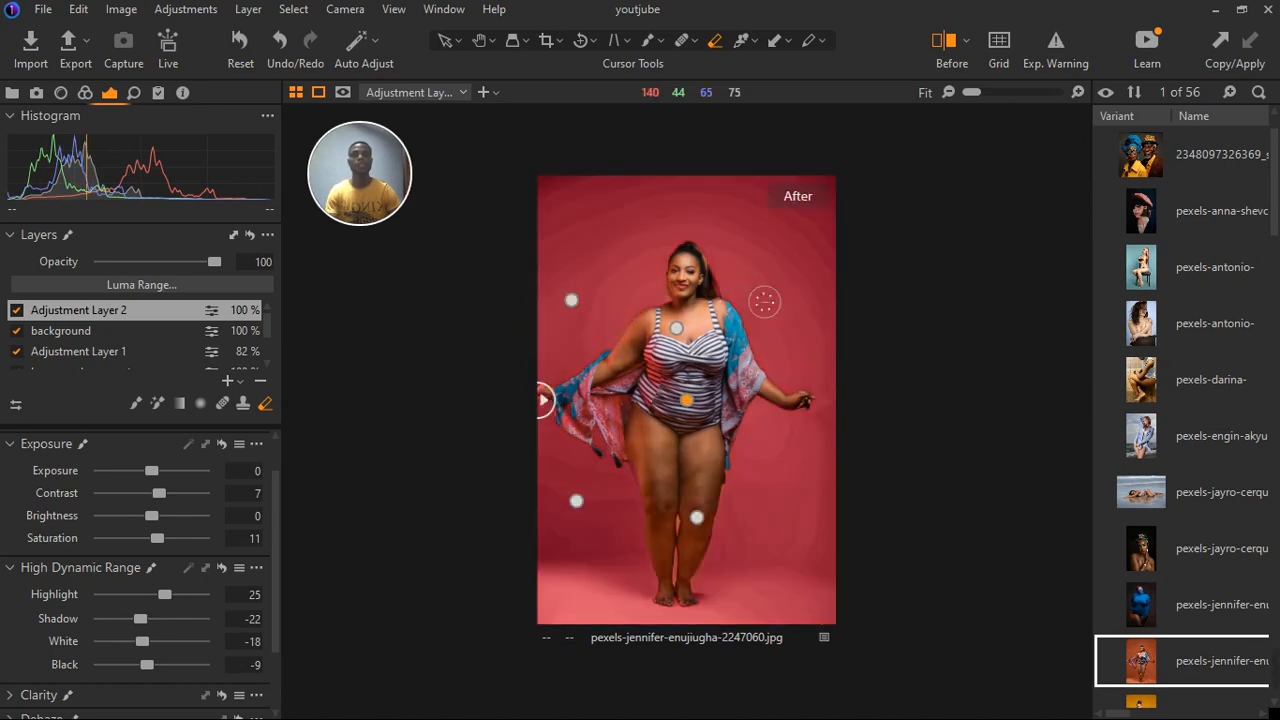
scroll(713, 284, up, 3)
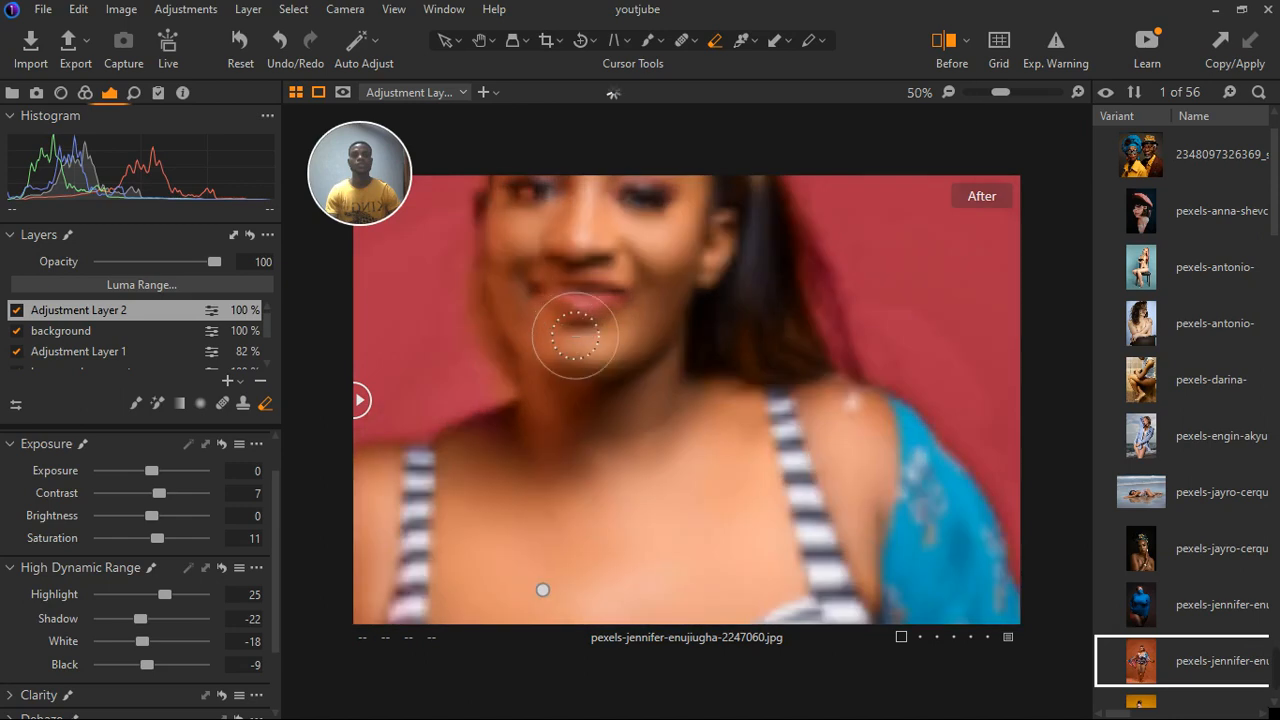
scroll(590, 335, up, 2)
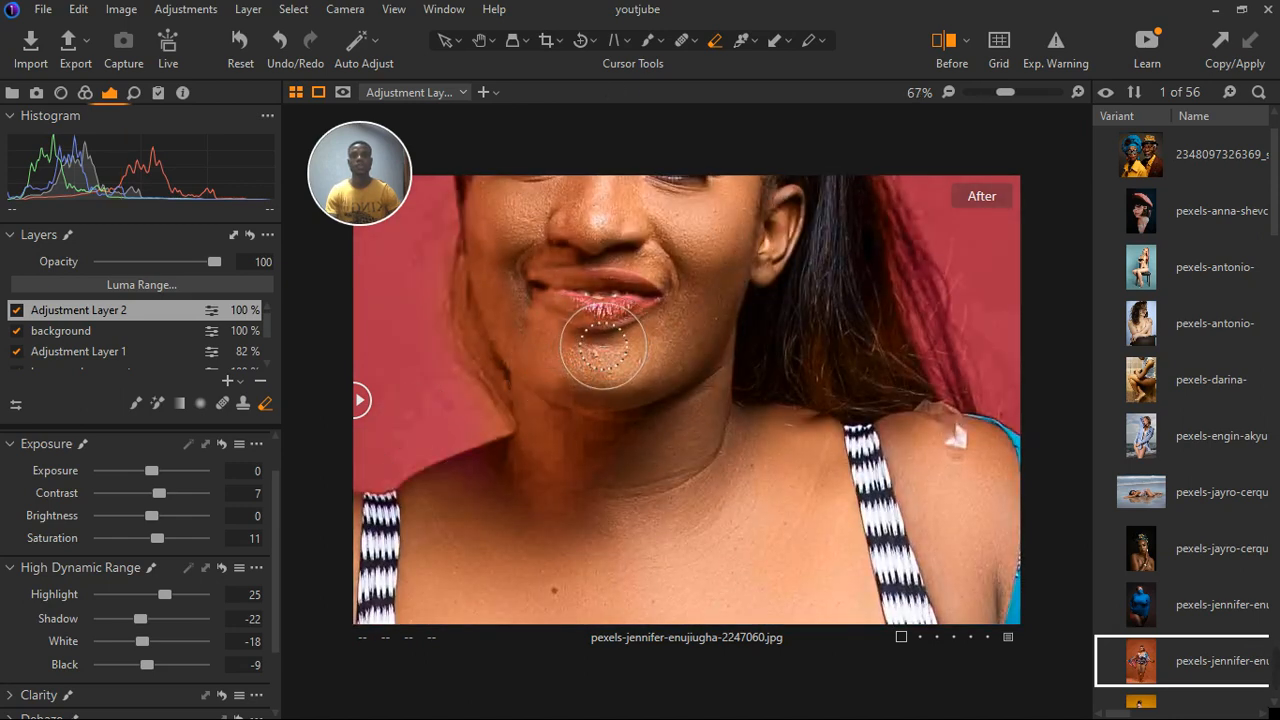
Hide the background, Adjustment Layer 1 and kneww color correct layers, and select the visible skin correct 1 layer
click(40, 338)
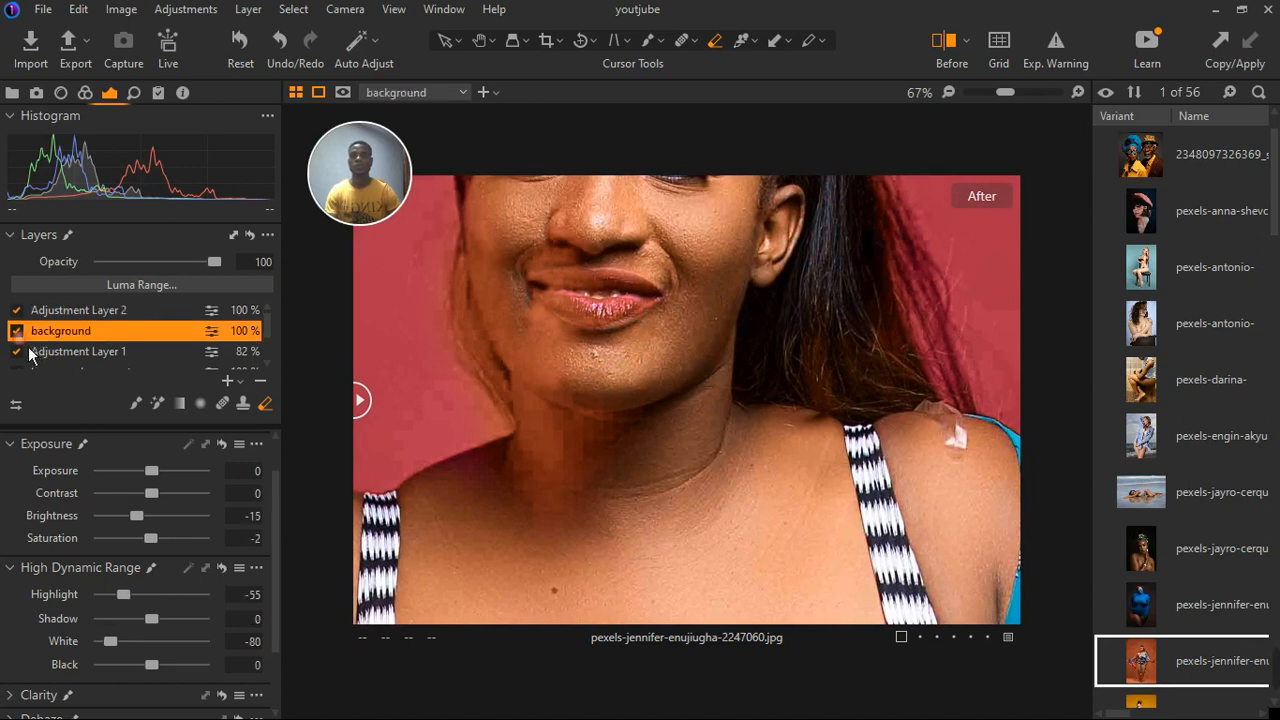
click(18, 333)
click(18, 352)
scroll(36, 353, down, 1)
click(19, 348)
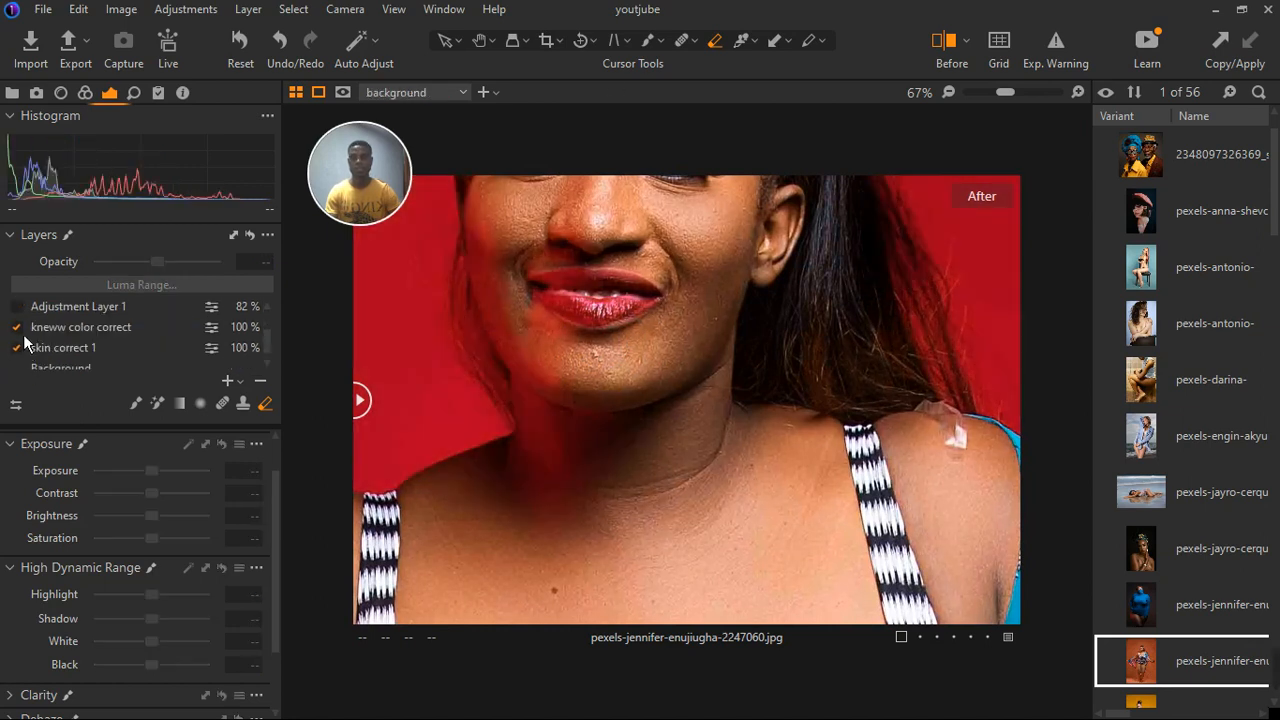
click(58, 348)
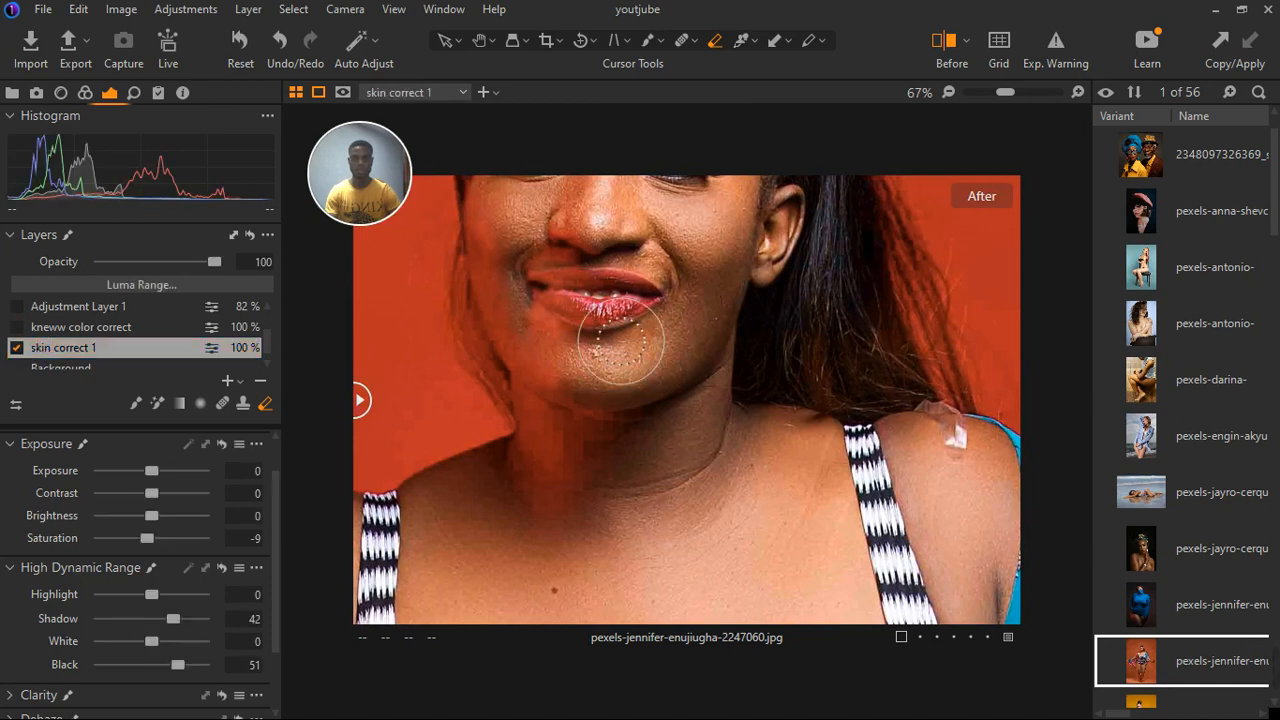
Examine the face and chin up close with the skin correct 1 layer turned on and off
mouse_move(622, 344)
mouse_down()
mouse_move(586, 337)
mouse_move(674, 343)
mouse_up()
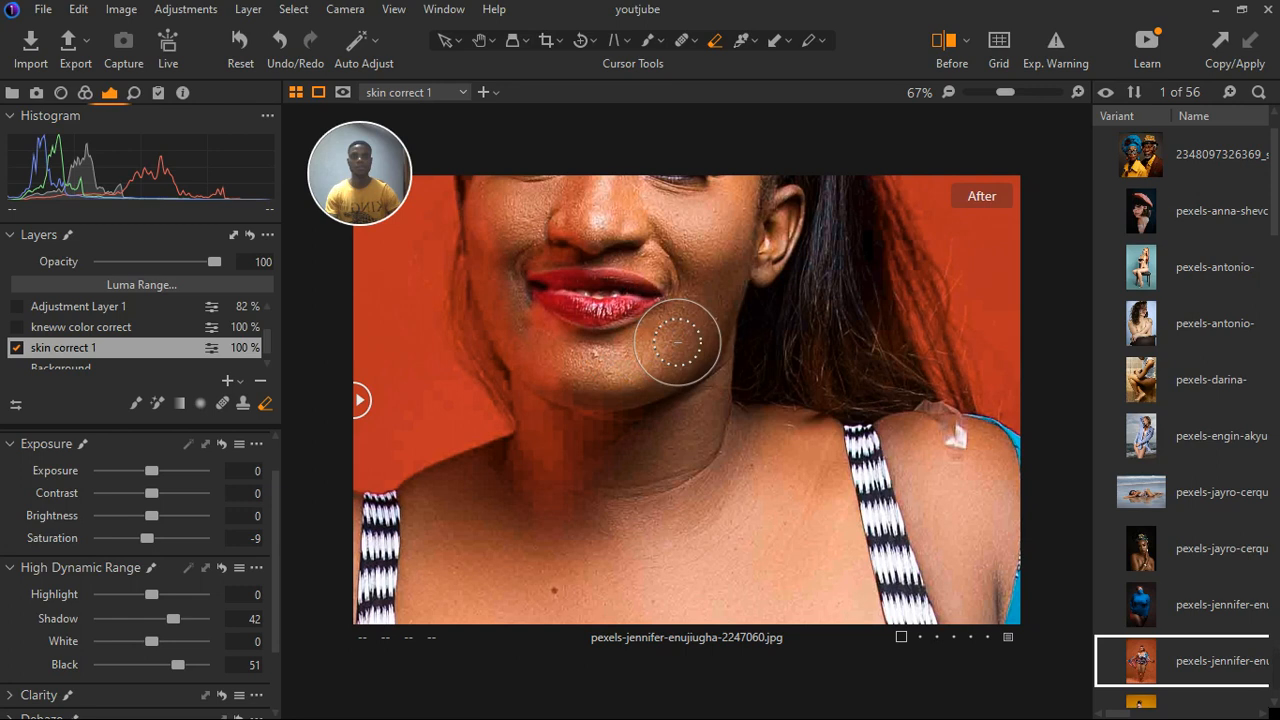
scroll(620, 362, down, 3)
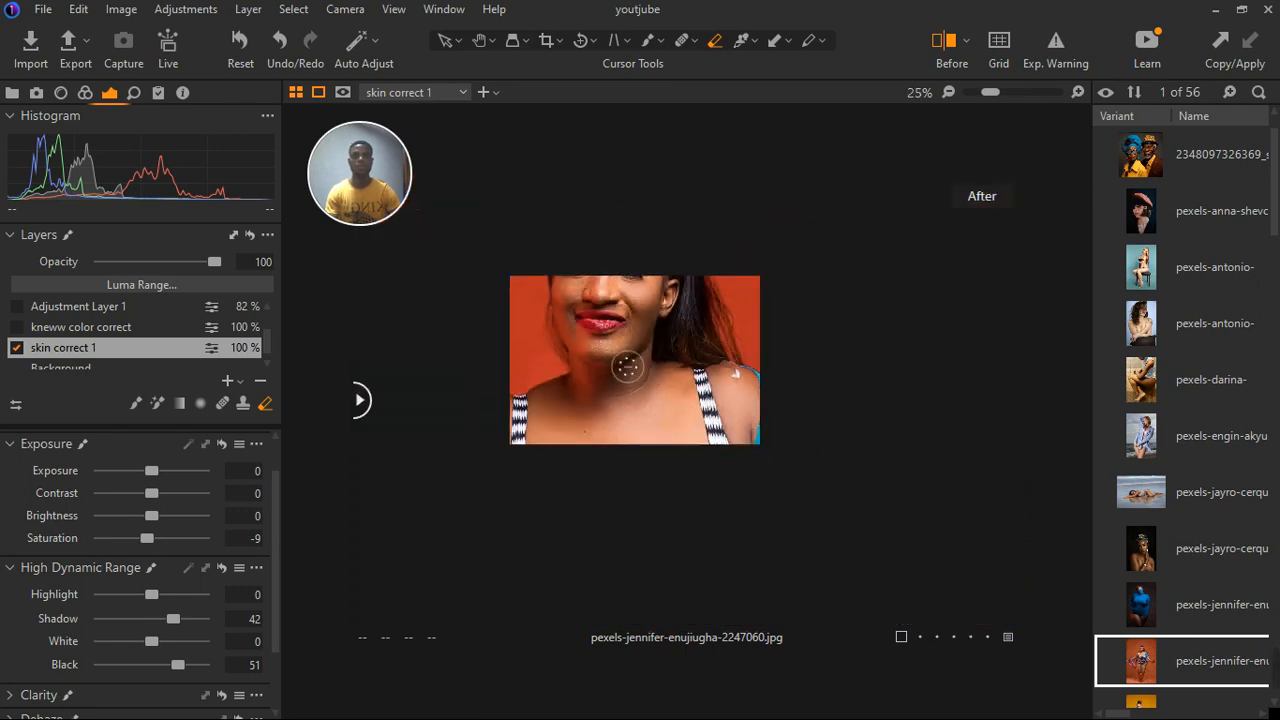
scroll(648, 278, up, 4)
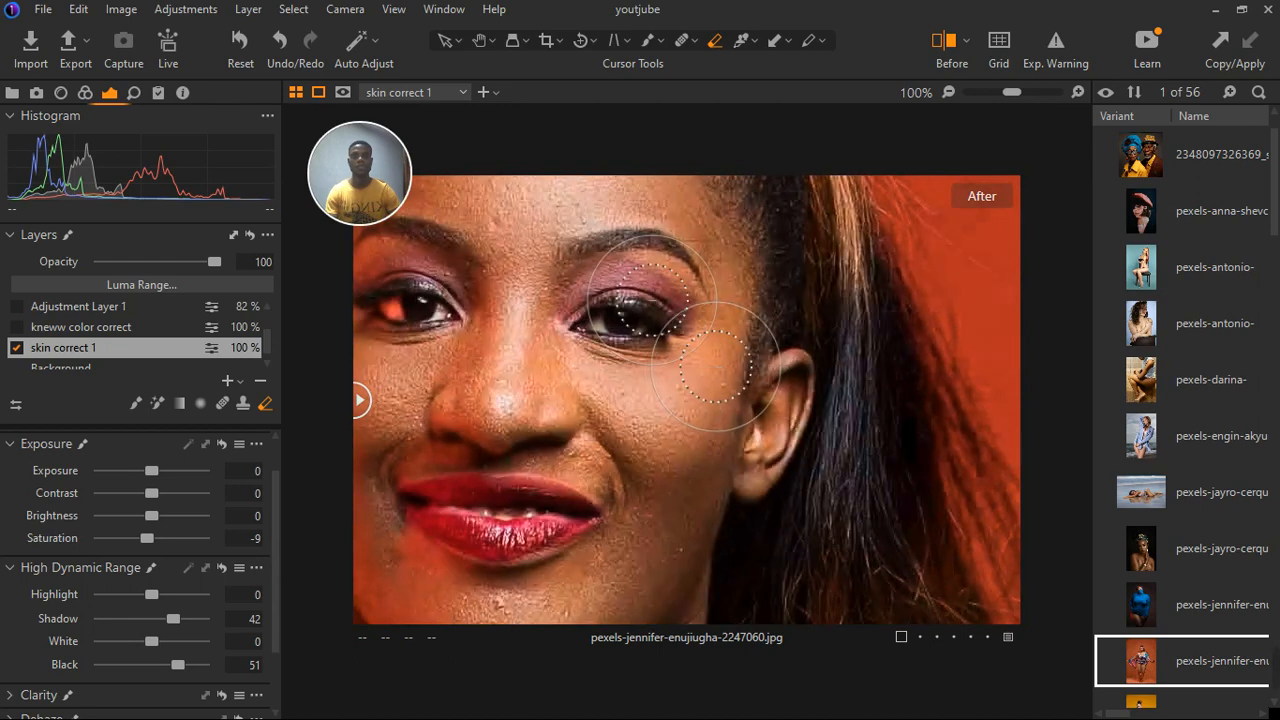
click(17, 348)
click(17, 348)
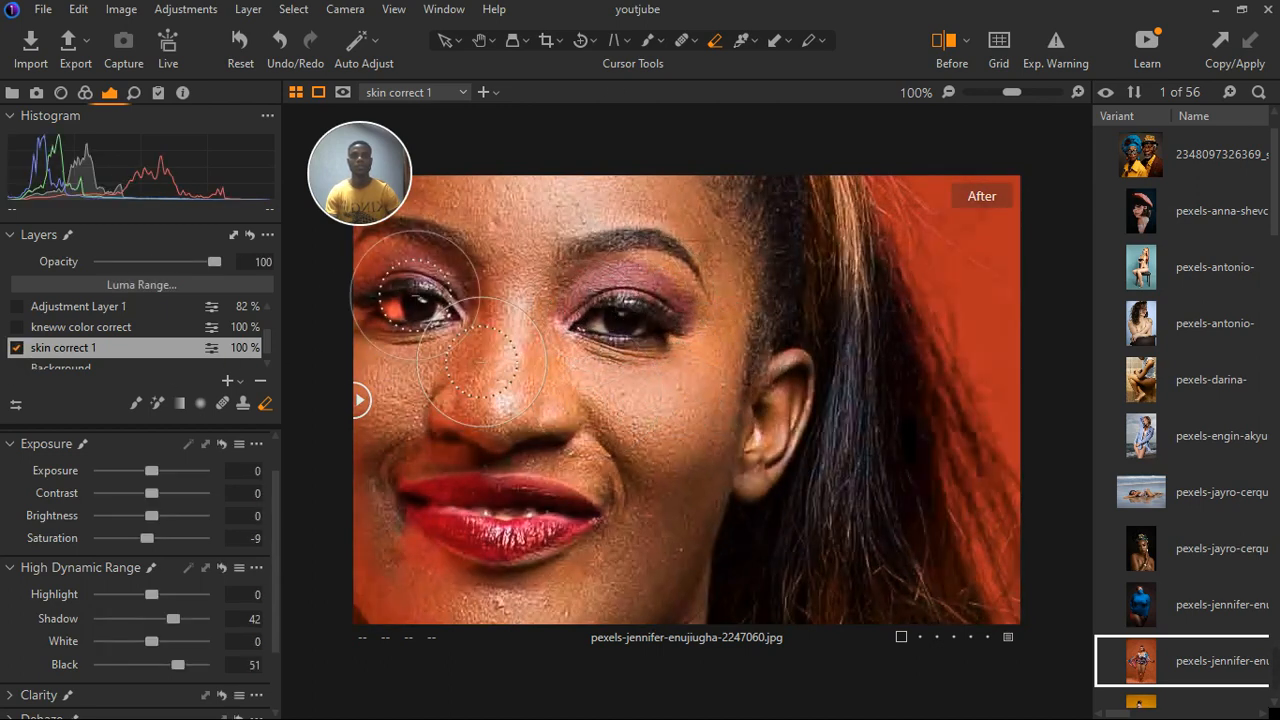
scroll(550, 318, down, 2)
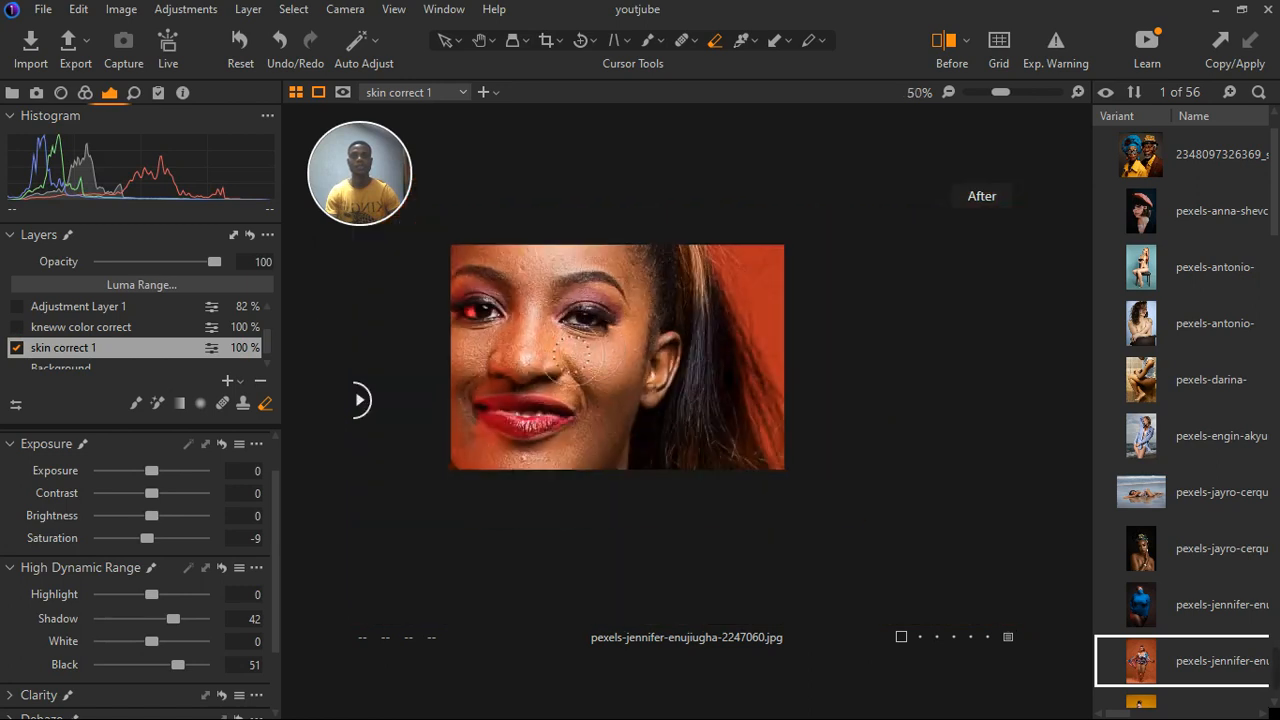
scroll(503, 360, up, 2)
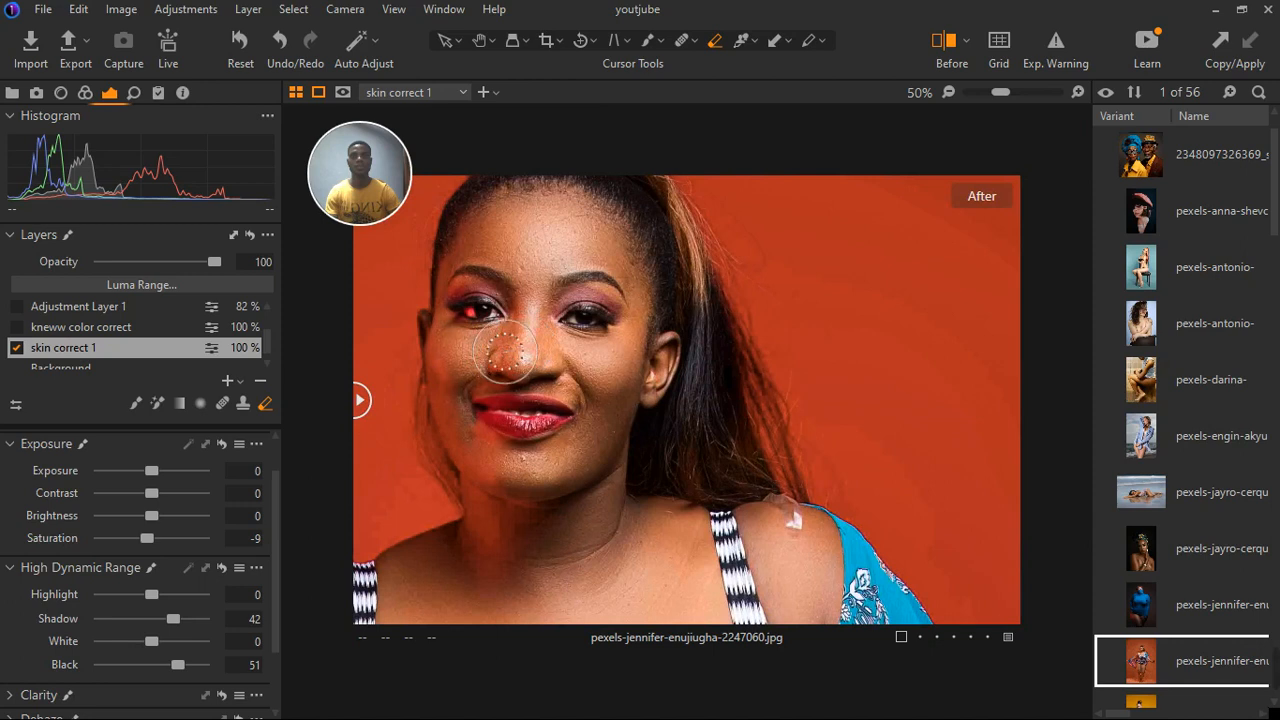
click(17, 348)
click(17, 348)
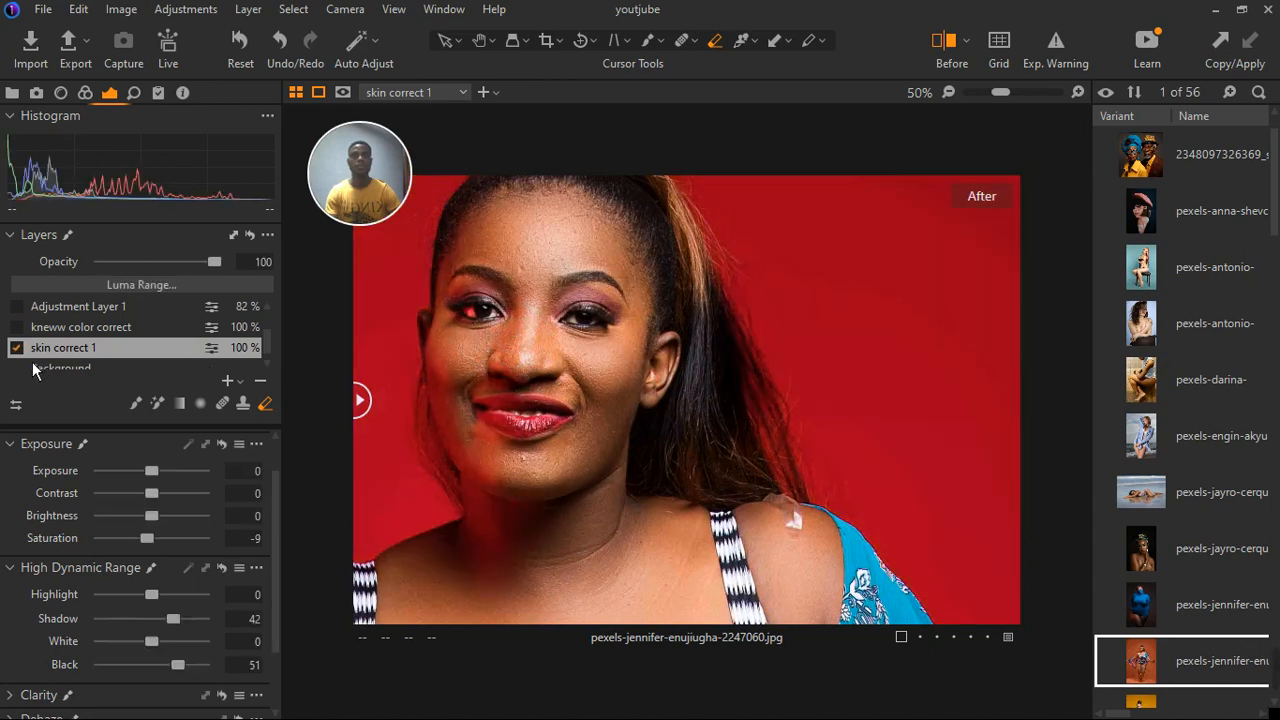
Inspect the skin correct 1 layer's effect along the cheek, jaw and neck edge by hiding and showing it
click(17, 348)
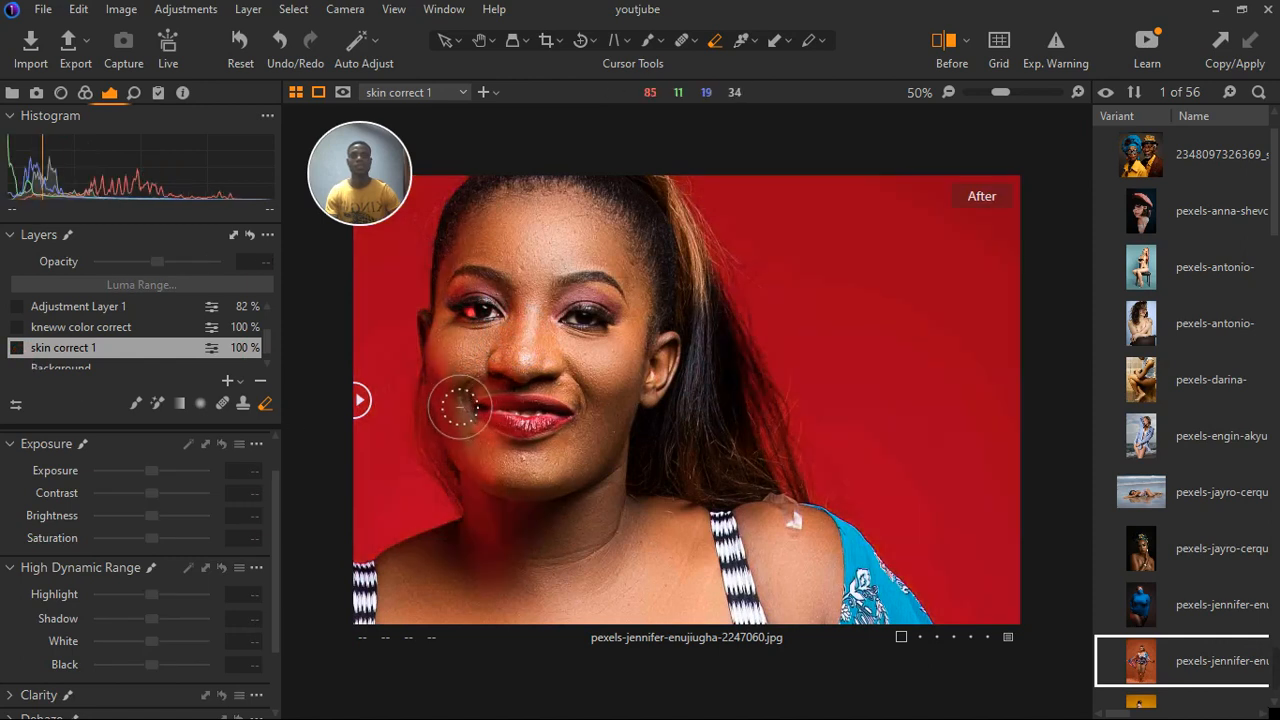
drag(464, 424, 522, 570)
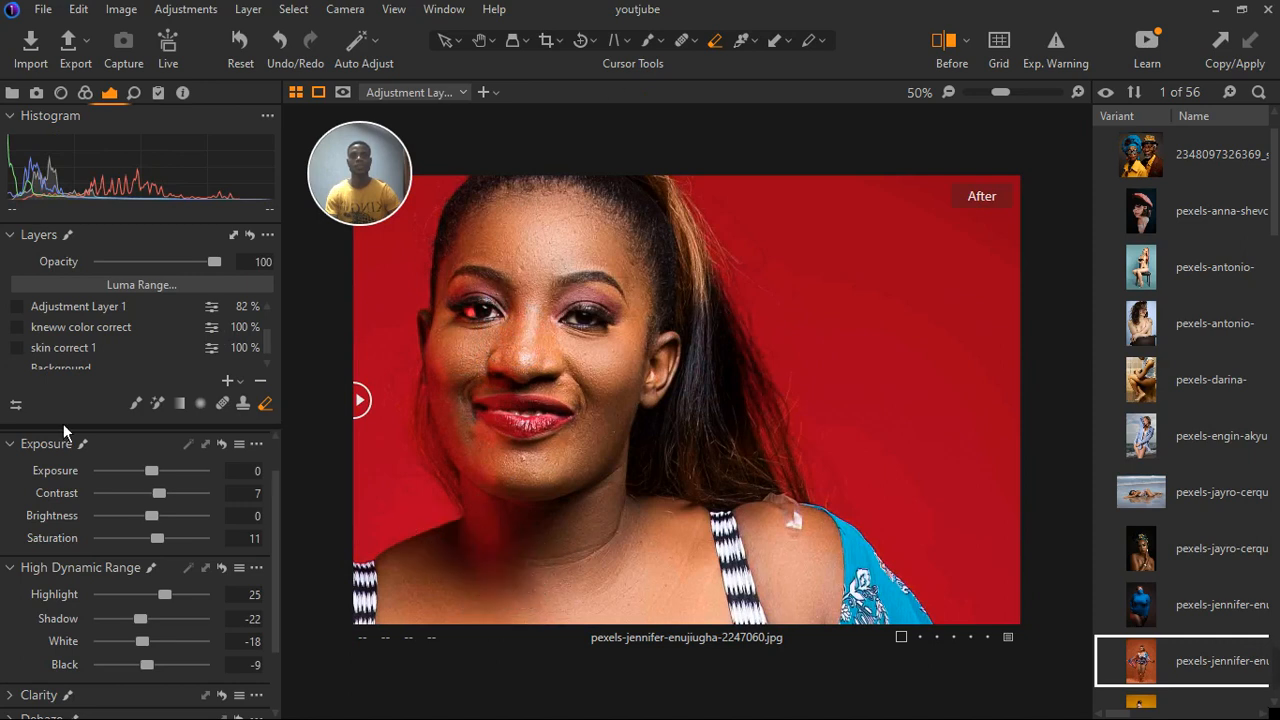
click(17, 348)
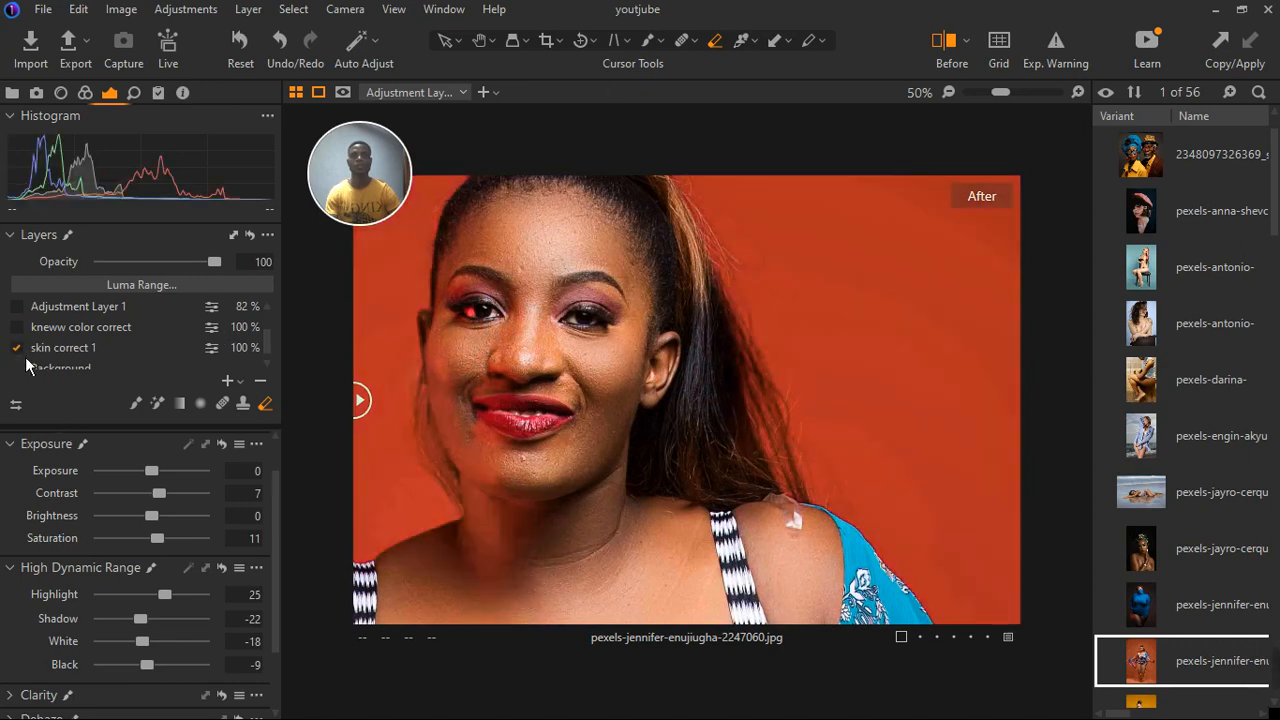
click(26, 359)
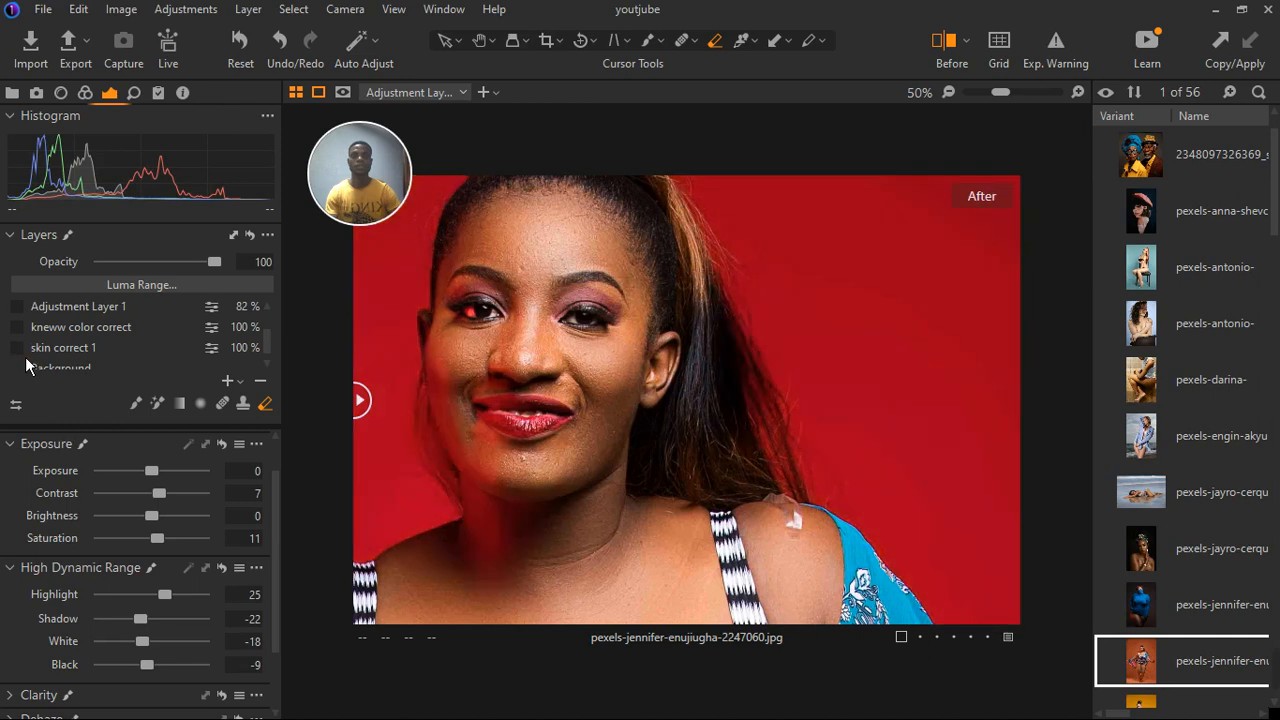
click(26, 359)
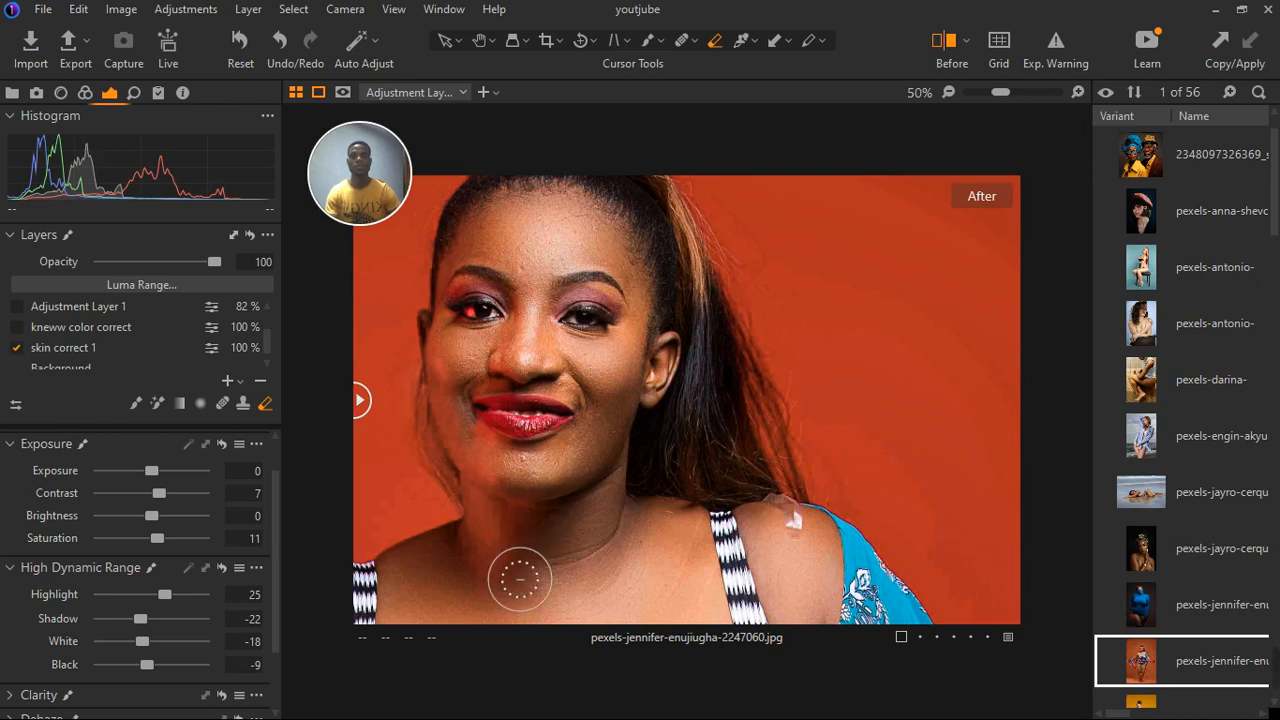
mouse_move(520, 579)
mouse_down()
mouse_move(520, 503)
mouse_move(567, 529)
mouse_move(533, 577)
mouse_move(525, 536)
mouse_up()
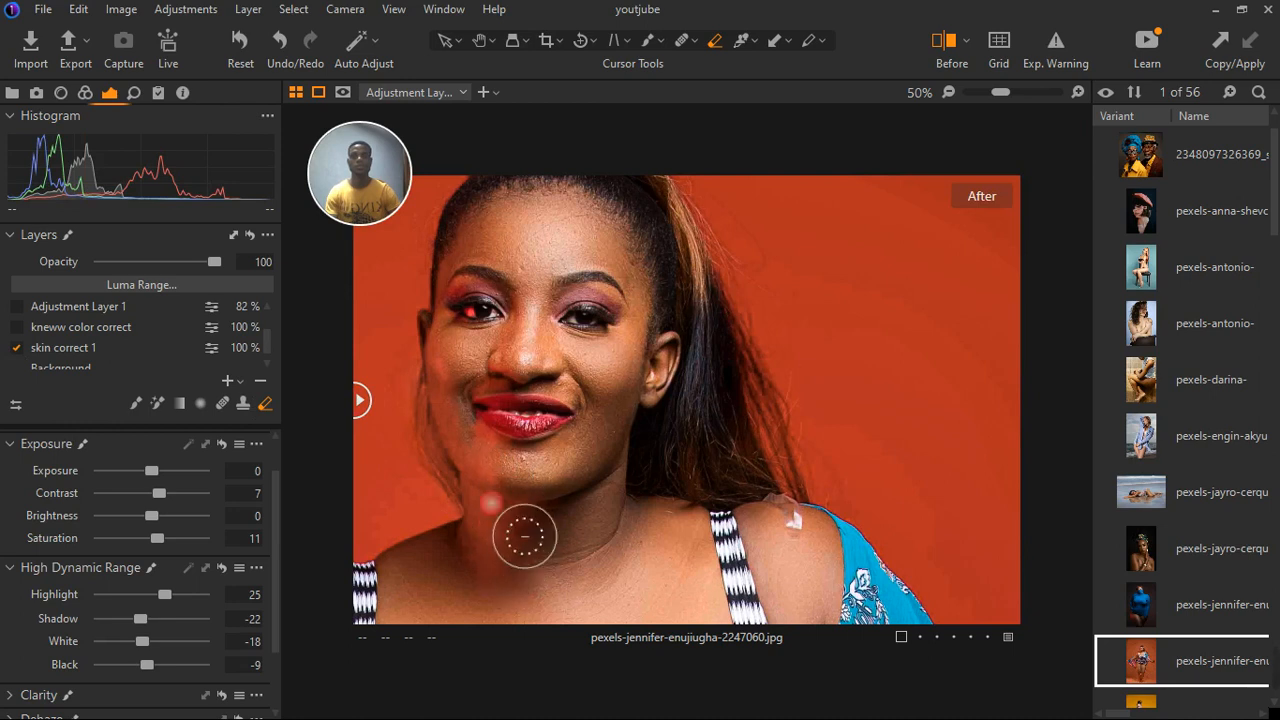
Compare the whole photo with the skin correct 1 layer hidden and shown to check its effect on the backdrop
scroll(524, 536, down, 2)
scroll(650, 496, down, 3)
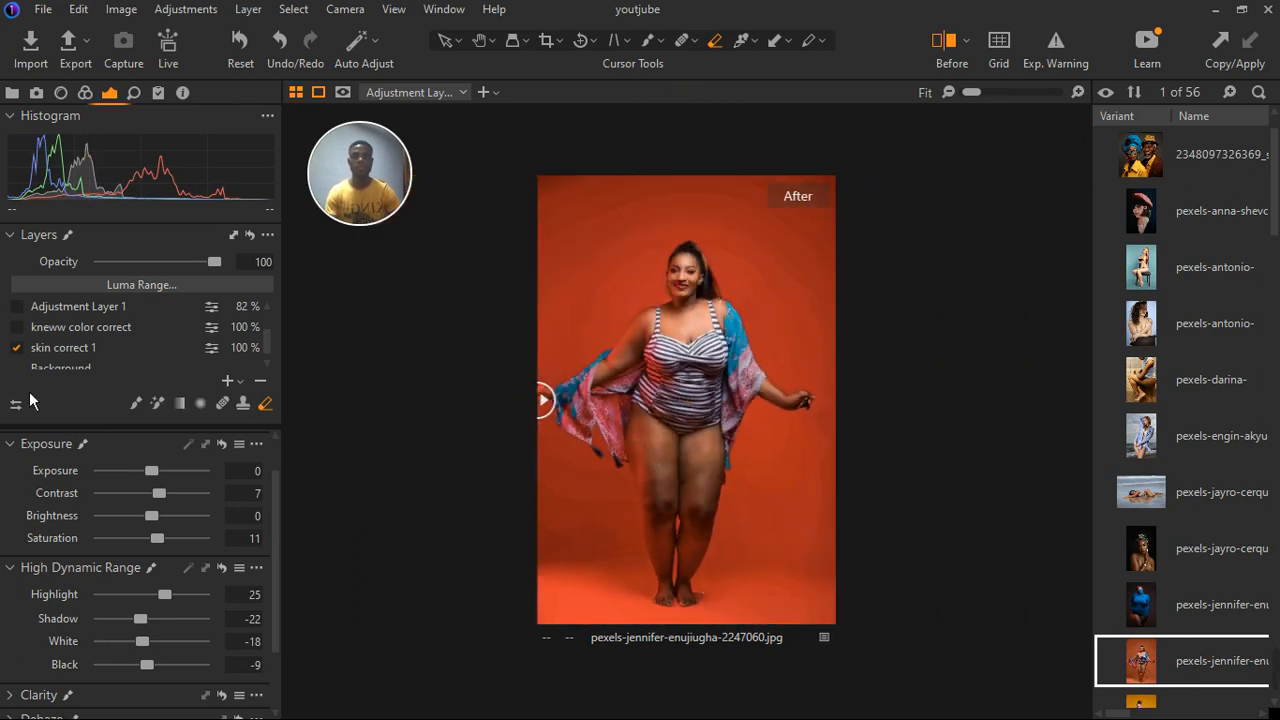
click(20, 348)
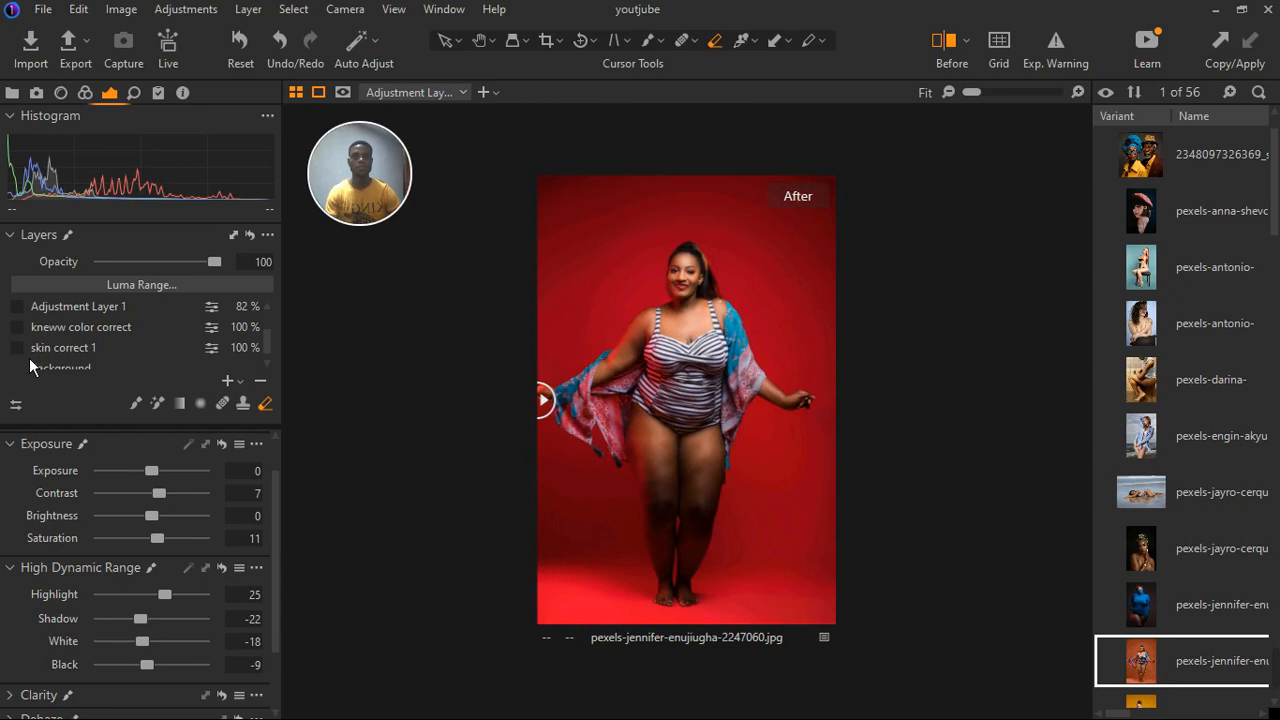
click(29, 358)
click(20, 348)
click(29, 358)
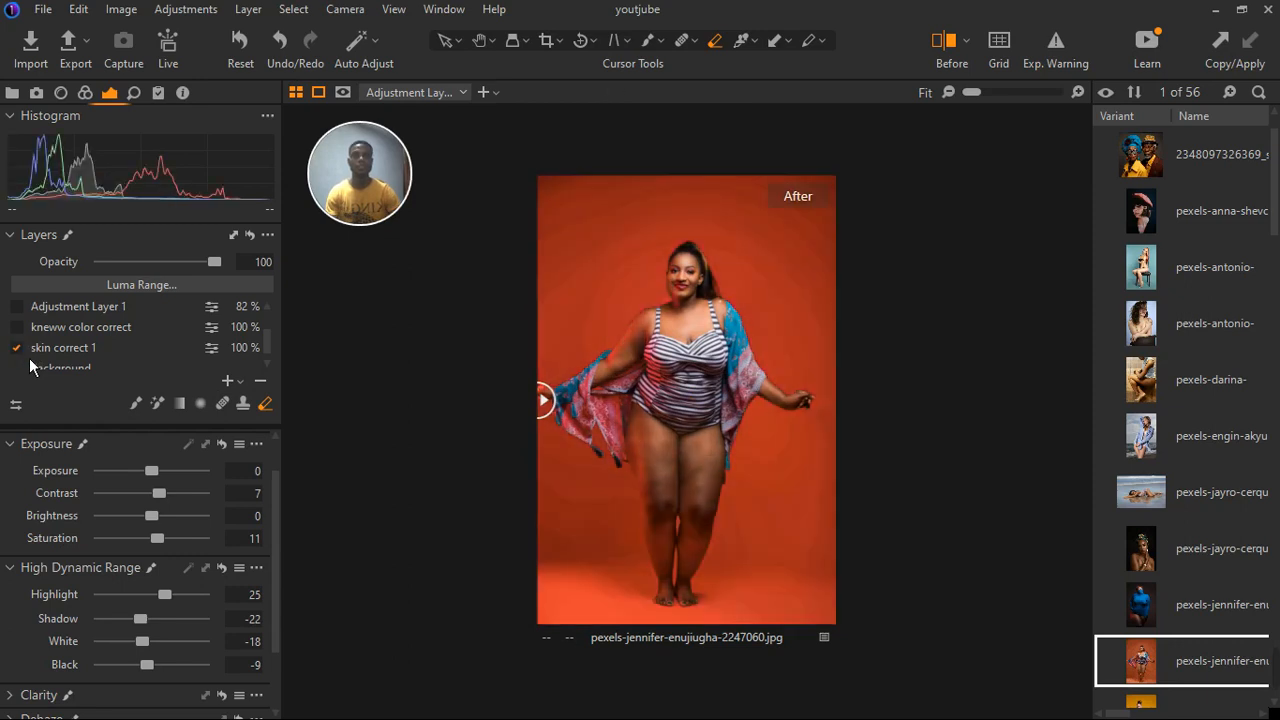
click(29, 358)
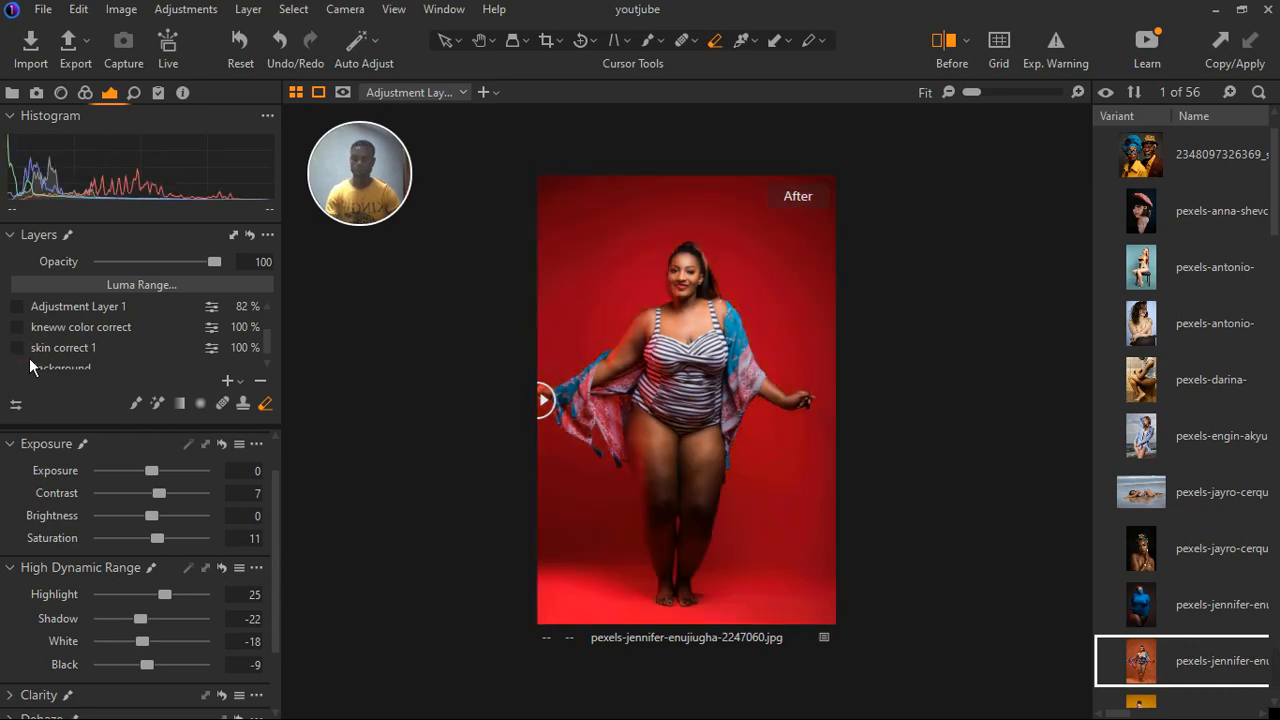
click(29, 358)
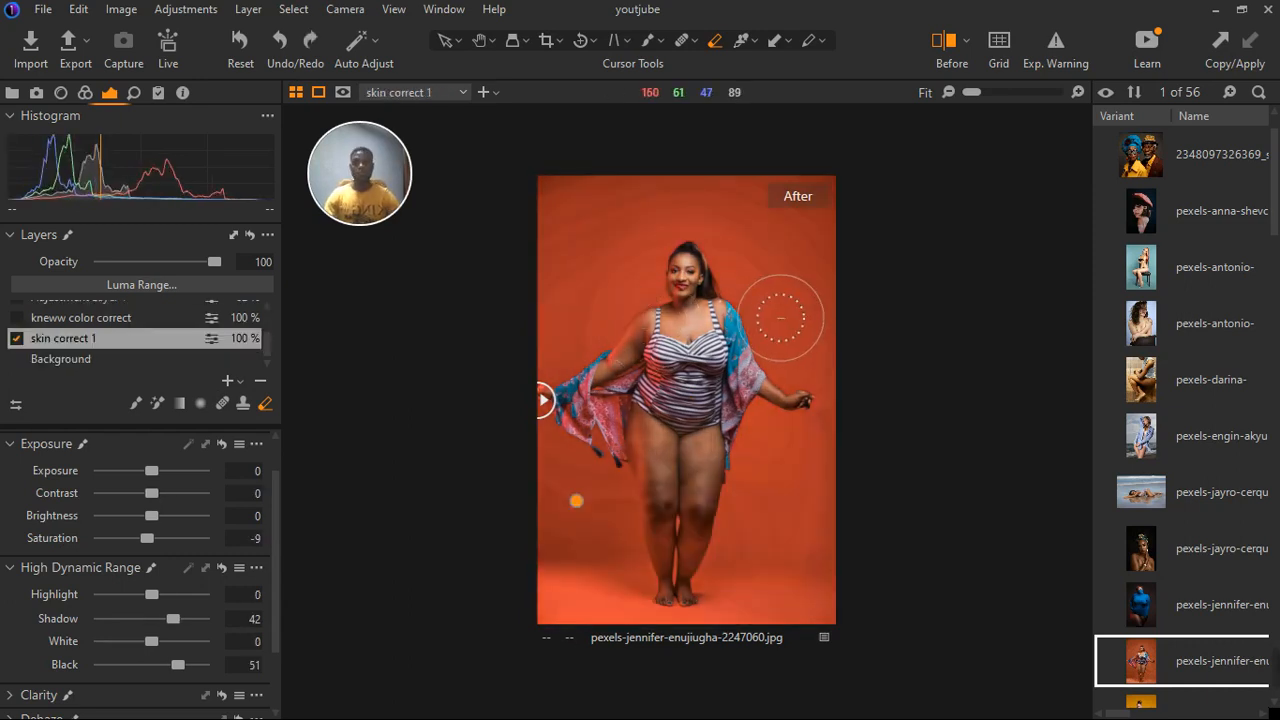
Erase the skin correct 1 layer's mask from the entire backdrop around the model, and compare the photo with its original
click(27, 353)
click(27, 353)
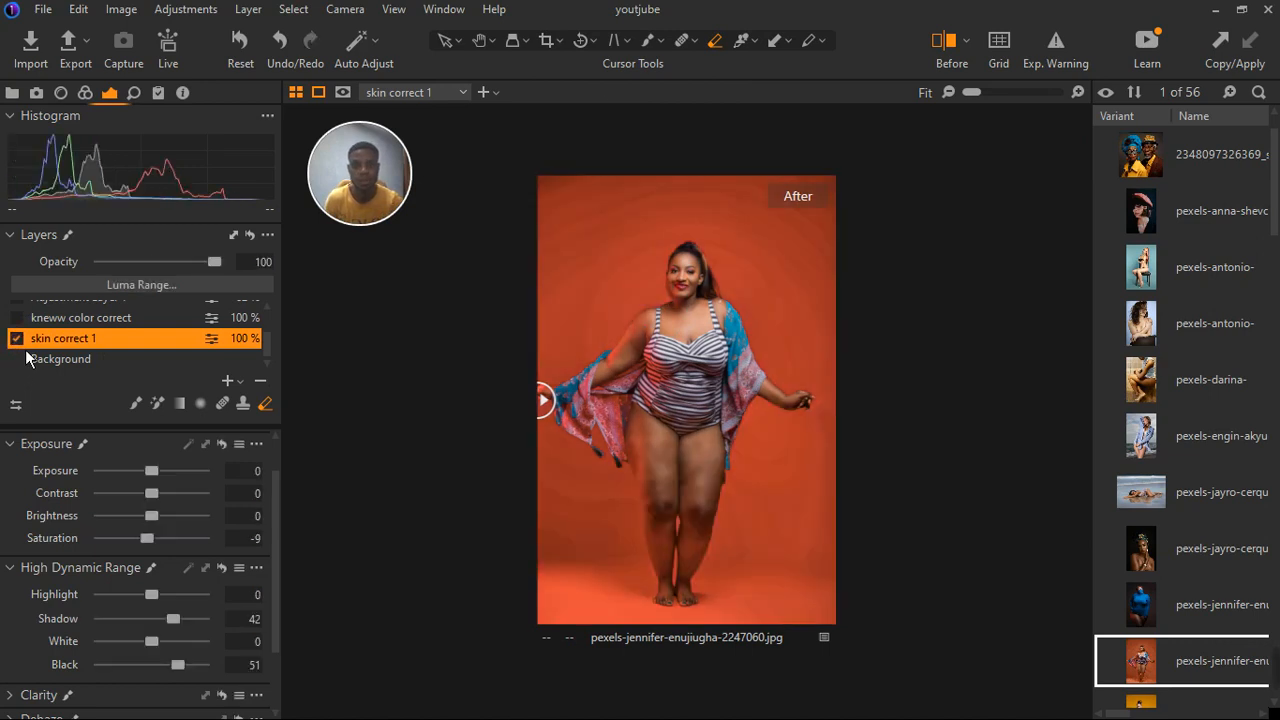
mouse_move(586, 220)
mouse_down()
mouse_move(665, 245)
mouse_move(656, 262)
mouse_move(682, 302)
mouse_move(851, 299)
mouse_move(588, 337)
mouse_move(665, 340)
mouse_move(755, 311)
mouse_move(591, 352)
mouse_move(830, 362)
mouse_move(570, 370)
mouse_up()
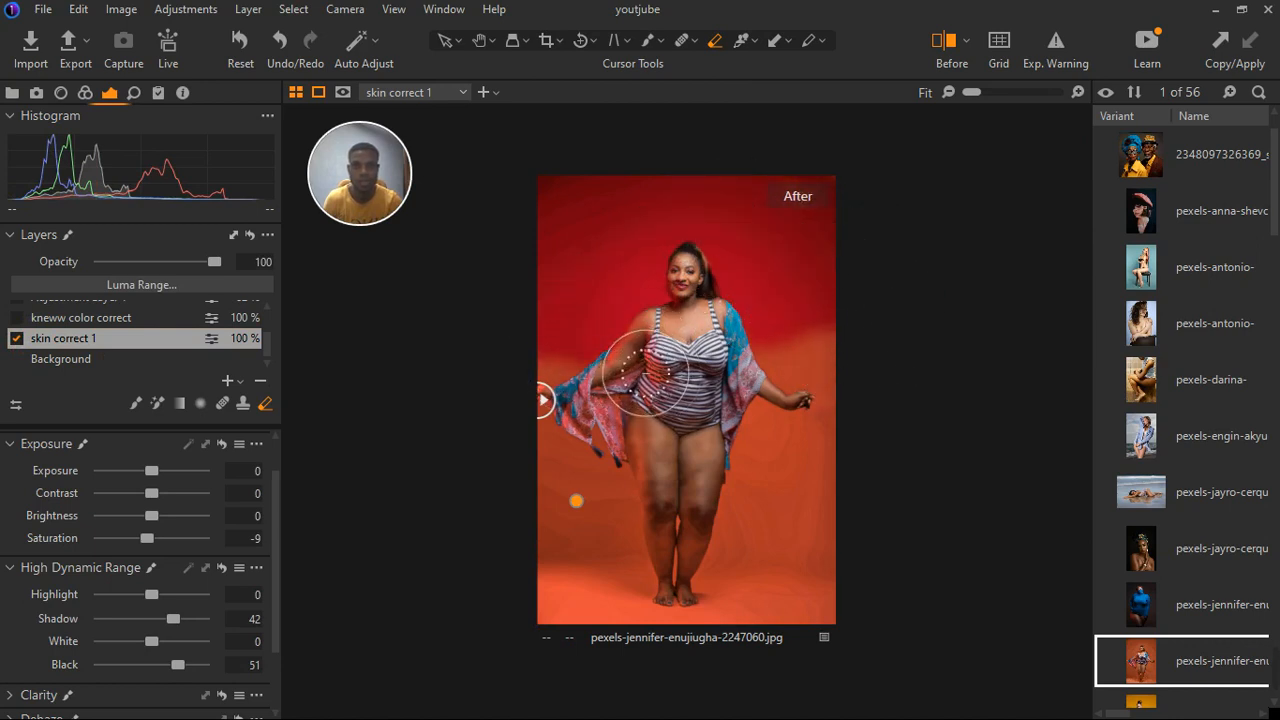
mouse_move(636, 397)
mouse_down()
mouse_move(610, 449)
mouse_move(719, 415)
mouse_move(883, 415)
mouse_move(777, 395)
mouse_move(761, 413)
mouse_move(845, 419)
mouse_move(846, 550)
mouse_move(856, 444)
mouse_move(846, 653)
mouse_move(884, 476)
mouse_move(845, 616)
mouse_move(837, 446)
mouse_move(817, 474)
mouse_move(798, 677)
mouse_move(852, 616)
mouse_up()
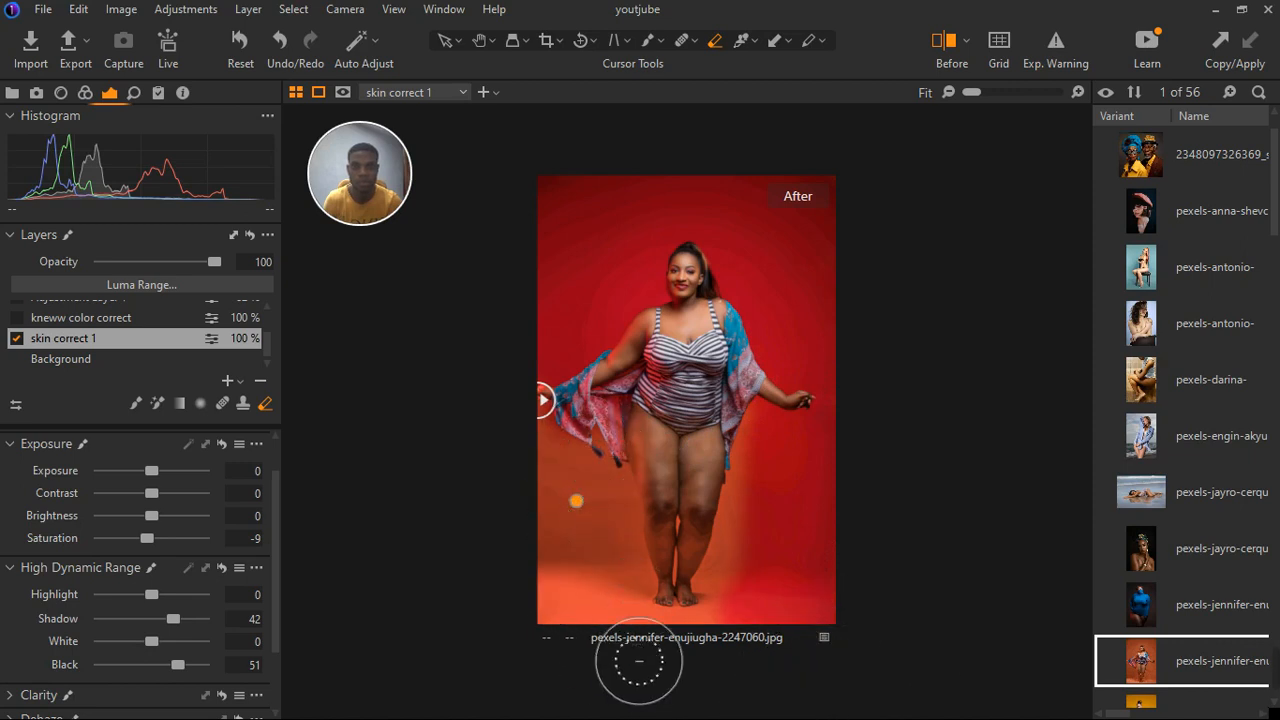
mouse_move(646, 663)
mouse_down()
mouse_move(616, 599)
mouse_move(598, 473)
mouse_move(601, 677)
mouse_move(619, 497)
mouse_move(644, 600)
mouse_move(746, 520)
mouse_up()
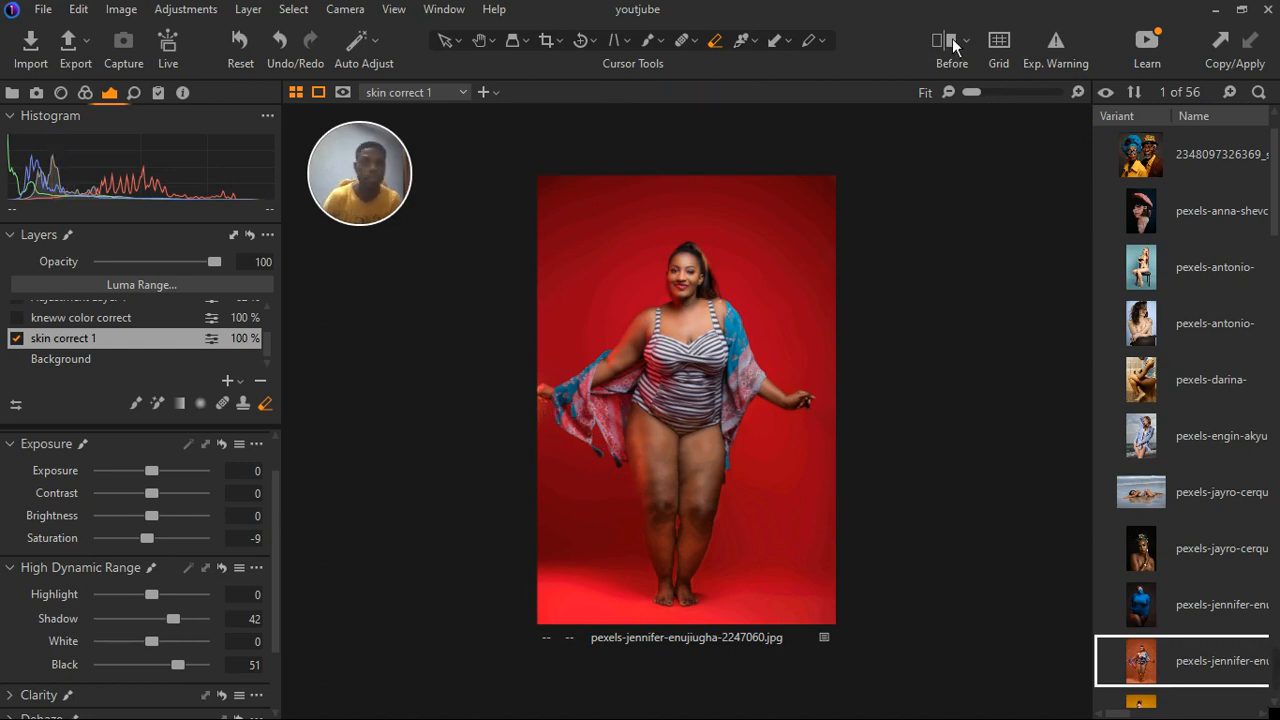
key(y)
drag(680, 442, 483, 524)
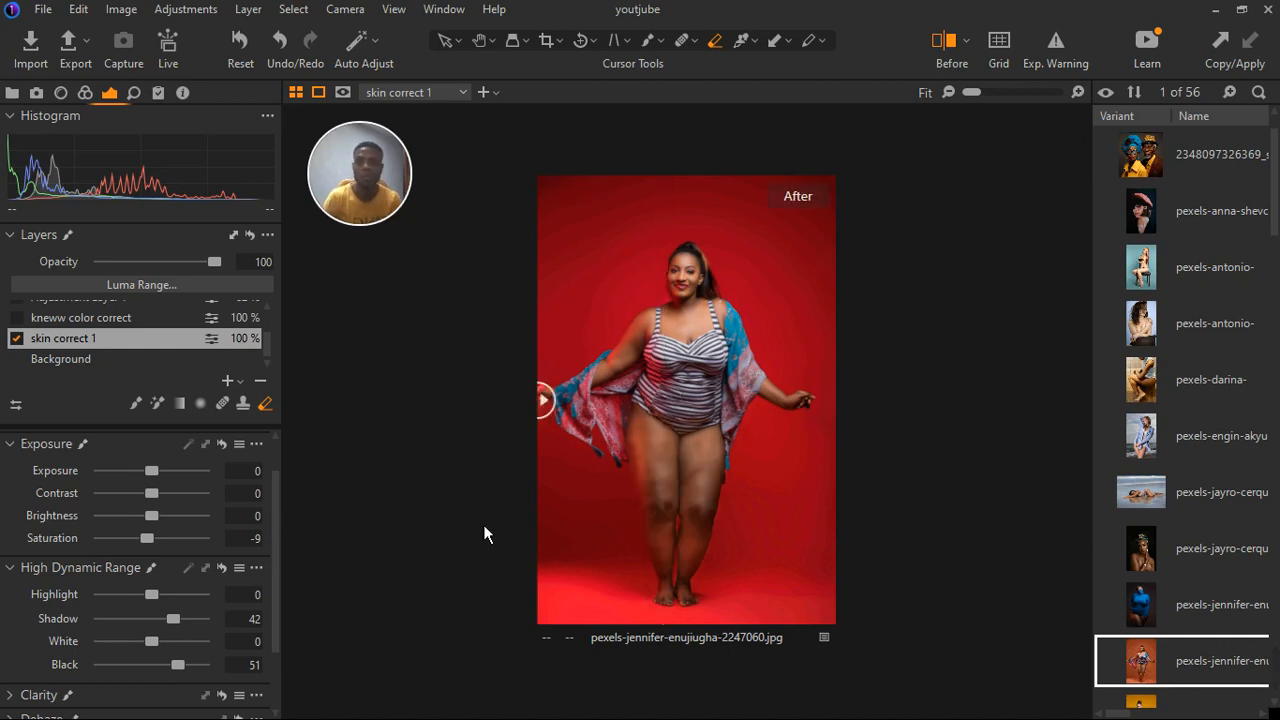
Show the kneww color correct layer and set the skin correct 1 layer's opacity to 67
click(17, 318)
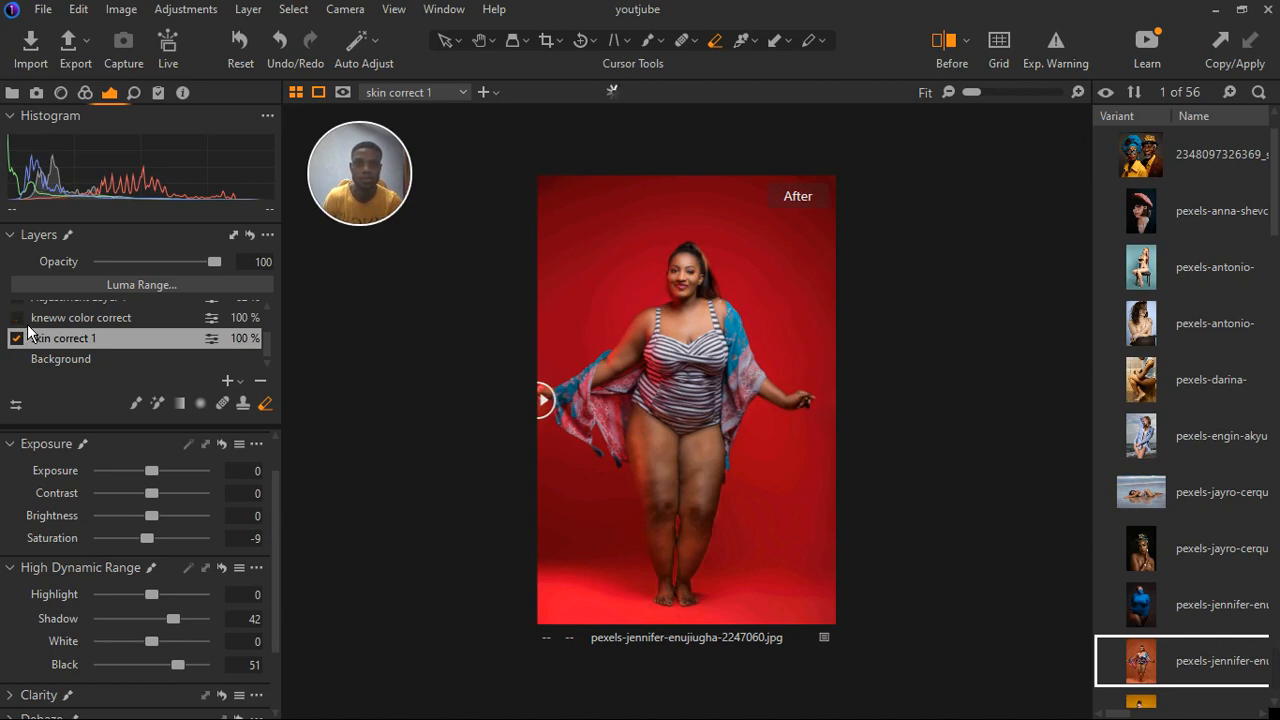
click(18, 317)
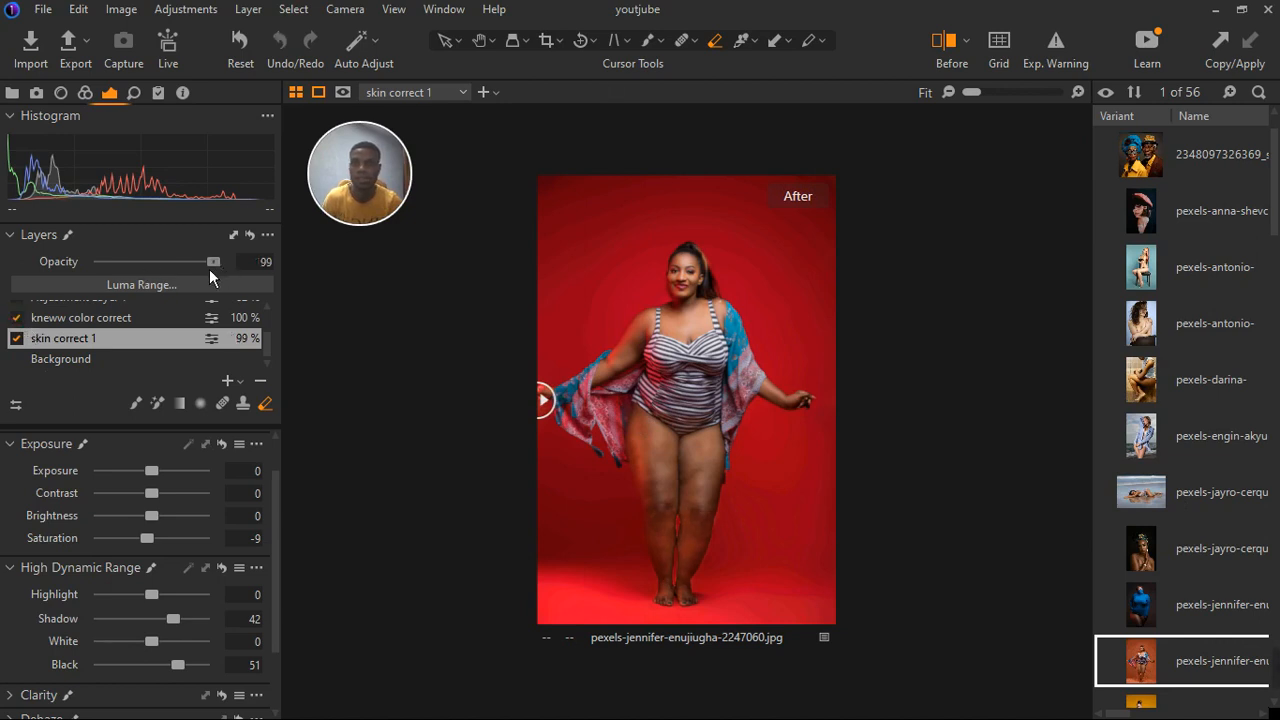
drag(209, 269, 184, 275)
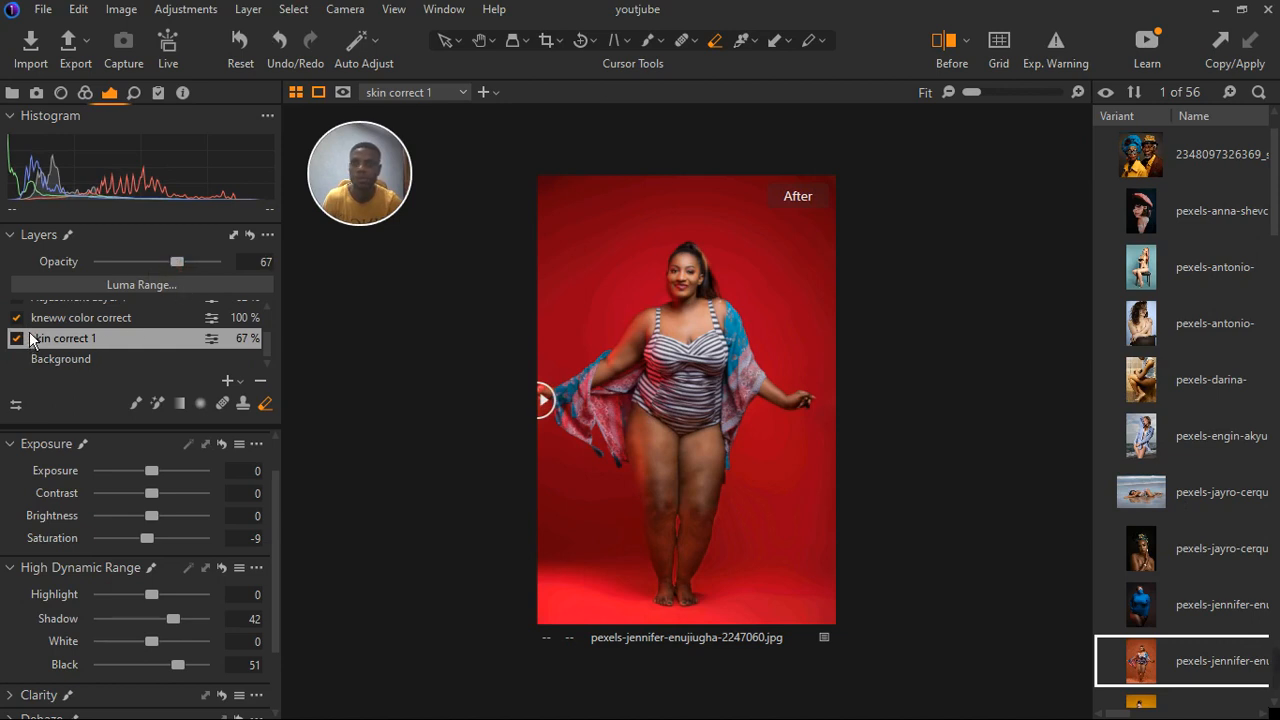
Show Adjustment Layer 1 and set its opacity to 13
scroll(31, 340, up, 2)
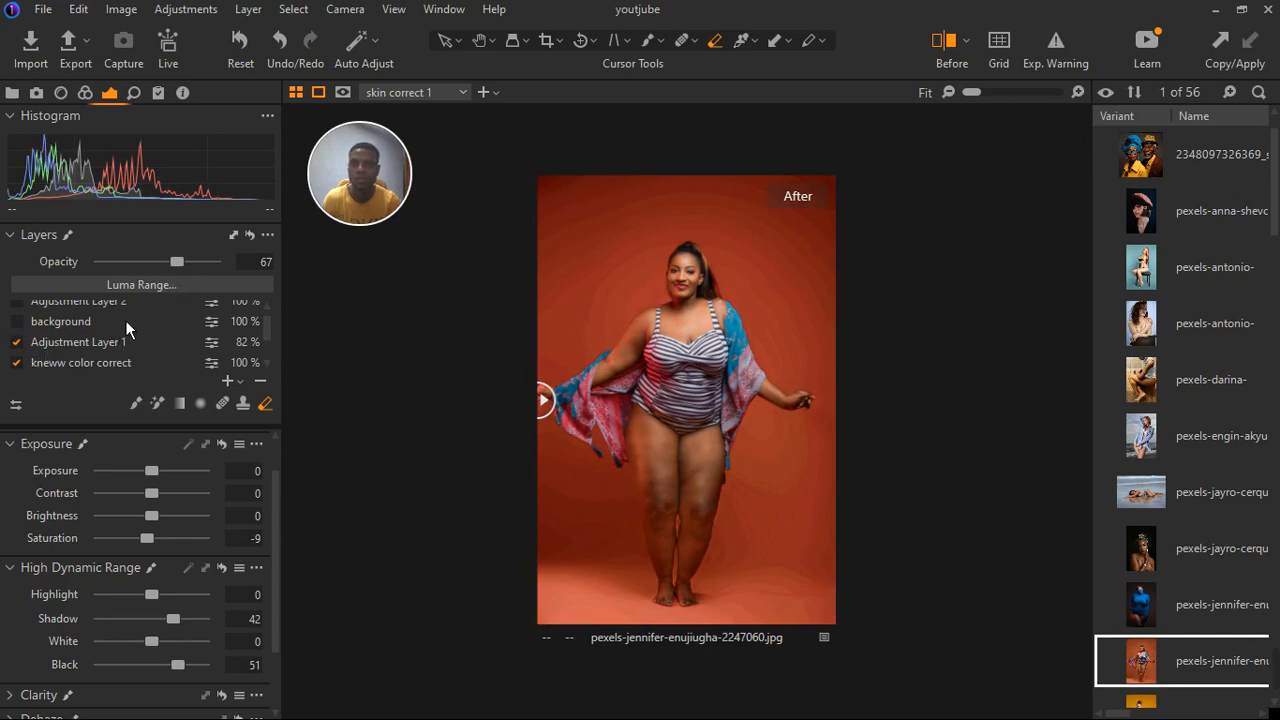
click(90, 346)
drag(201, 263, 123, 272)
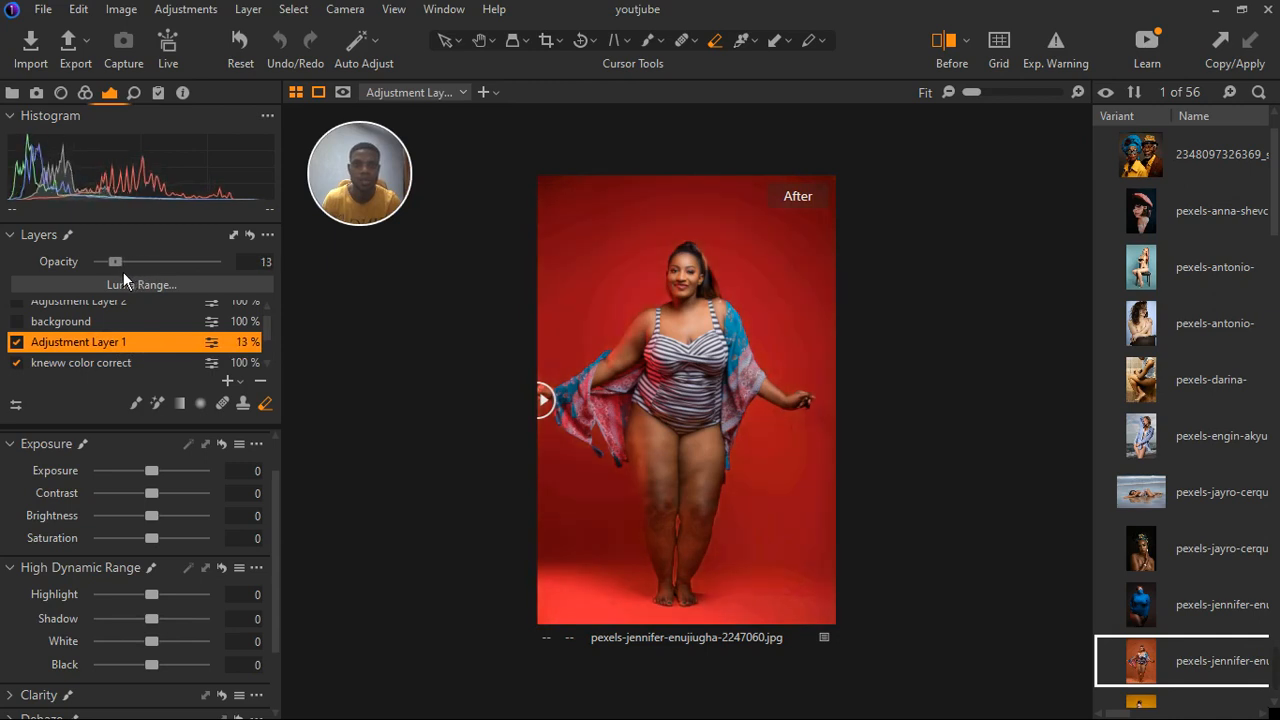
Compare the photo with the background layer and Adjustment Layer 1 switched on and off, checking it against the original
click(27, 345)
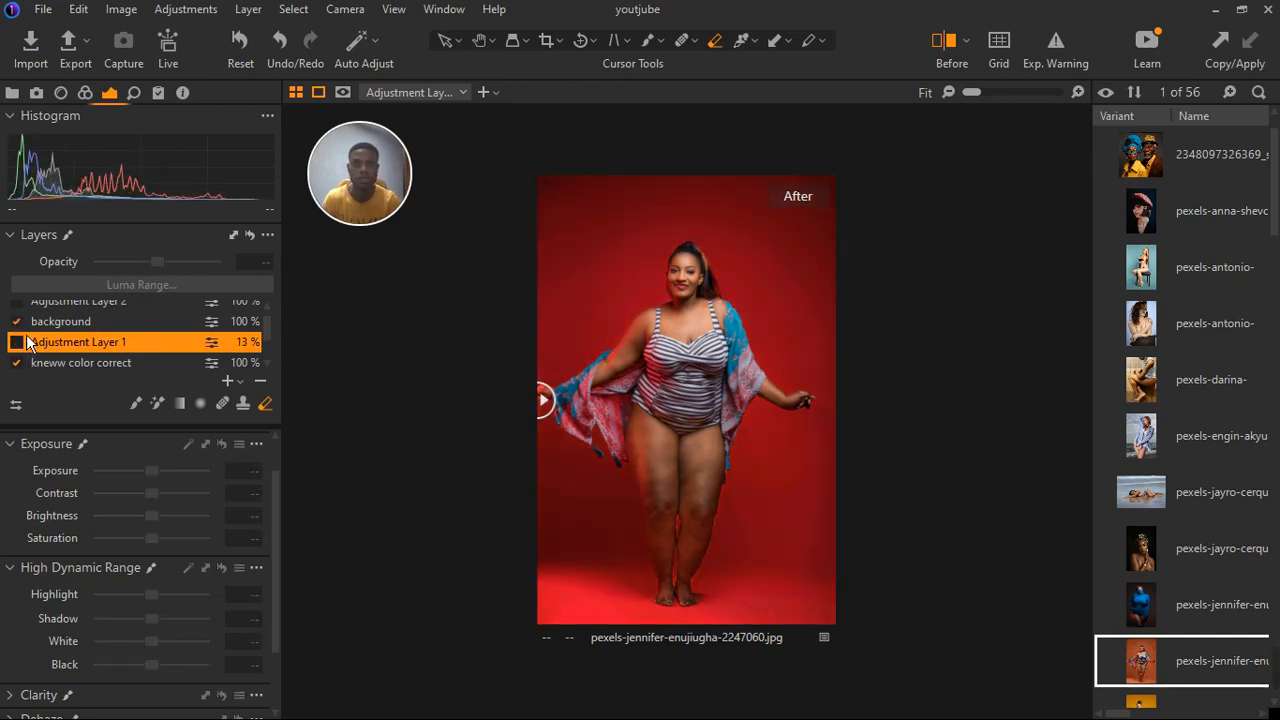
click(18, 323)
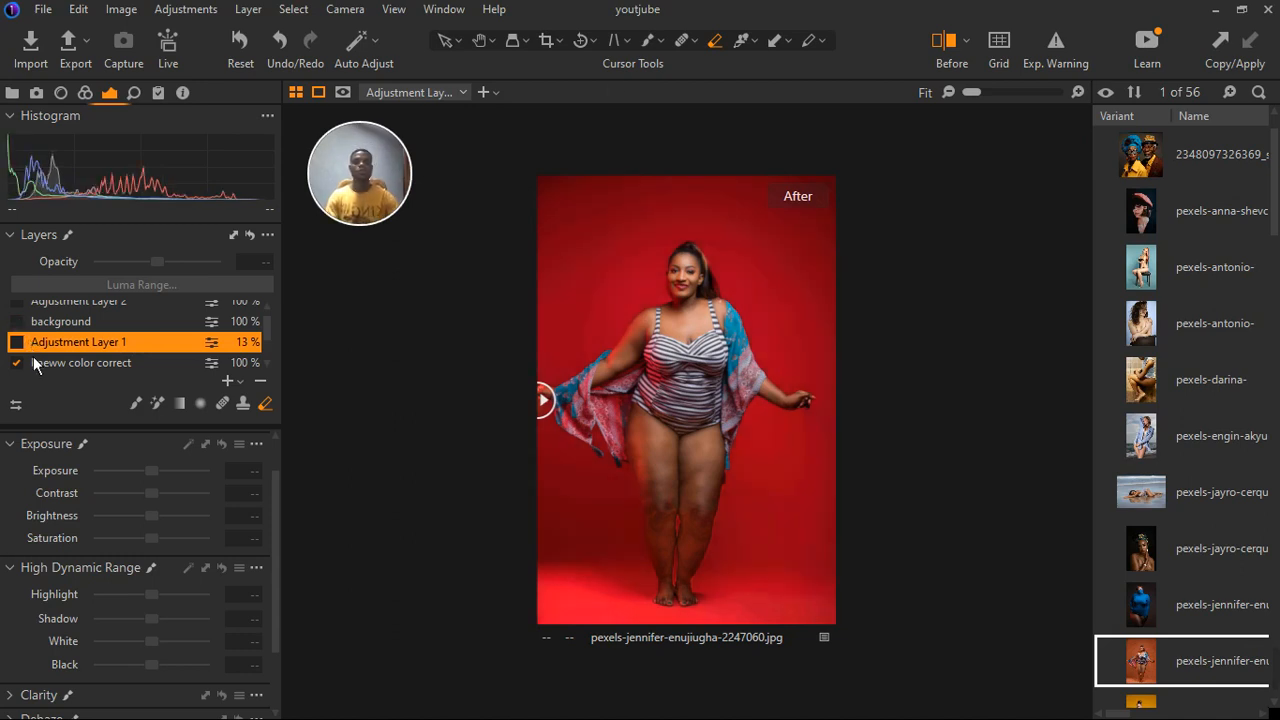
click(18, 343)
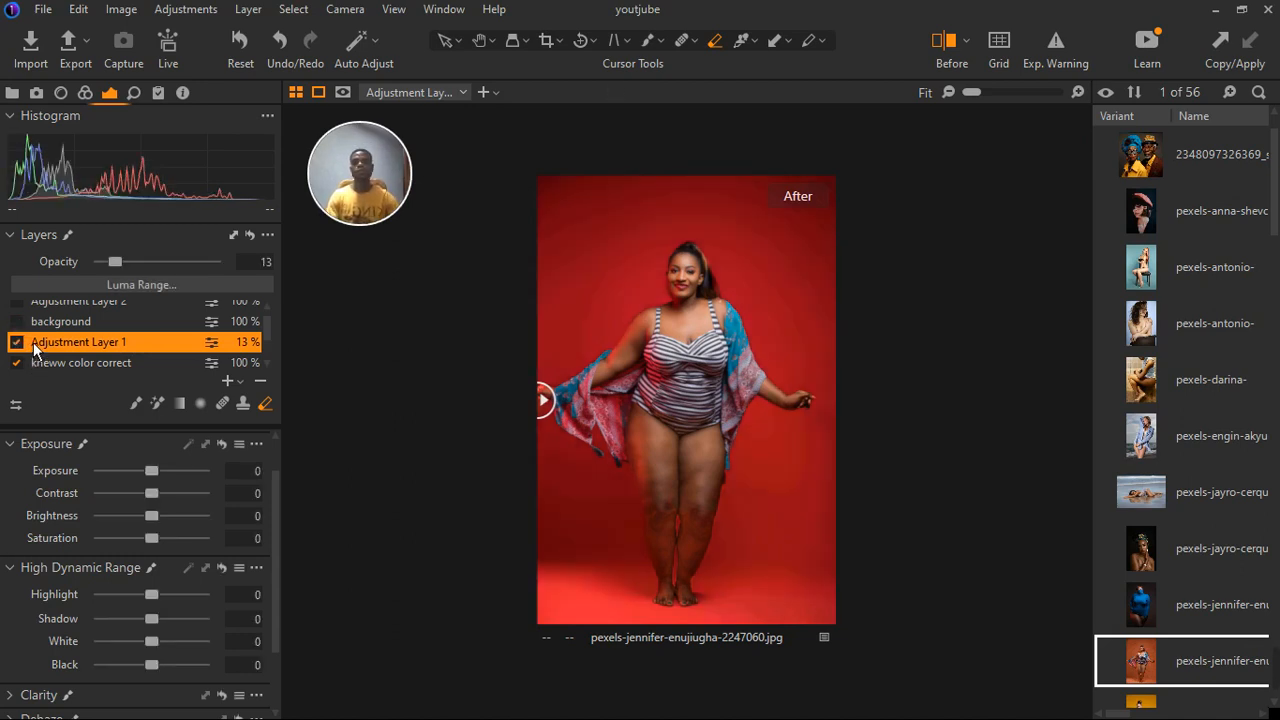
drag(553, 403, 614, 400)
drag(506, 435, 94, 388)
click(17, 343)
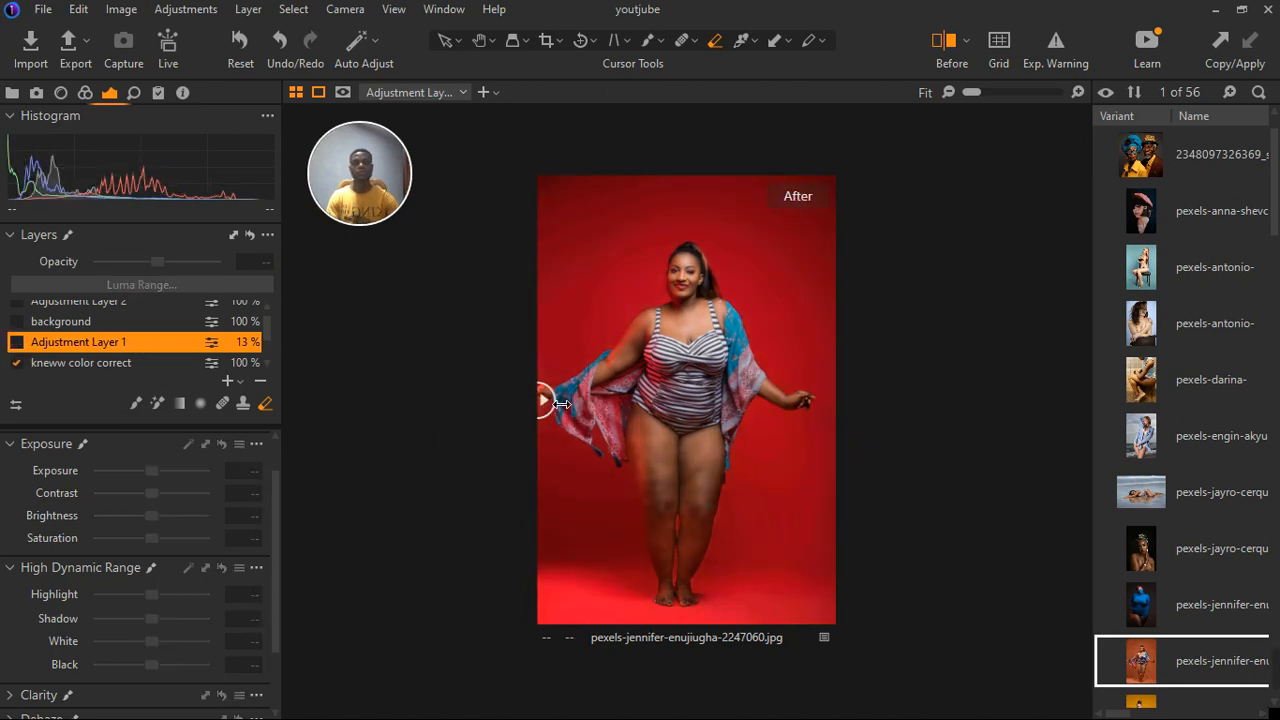
drag(561, 403, 489, 394)
drag(492, 392, 489, 494)
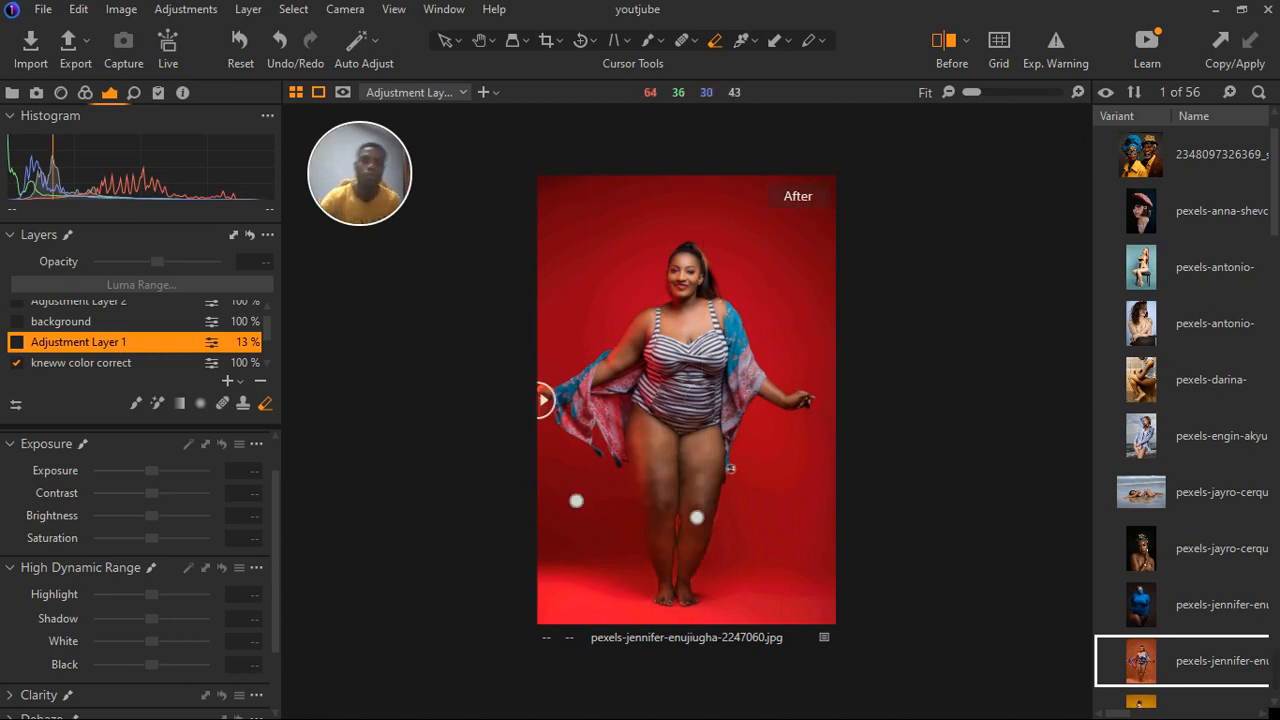
Show Adjustment Layer 1, the background layer and Adjustment Layer 2 one after another to review their combined effect on the photo
click(16, 342)
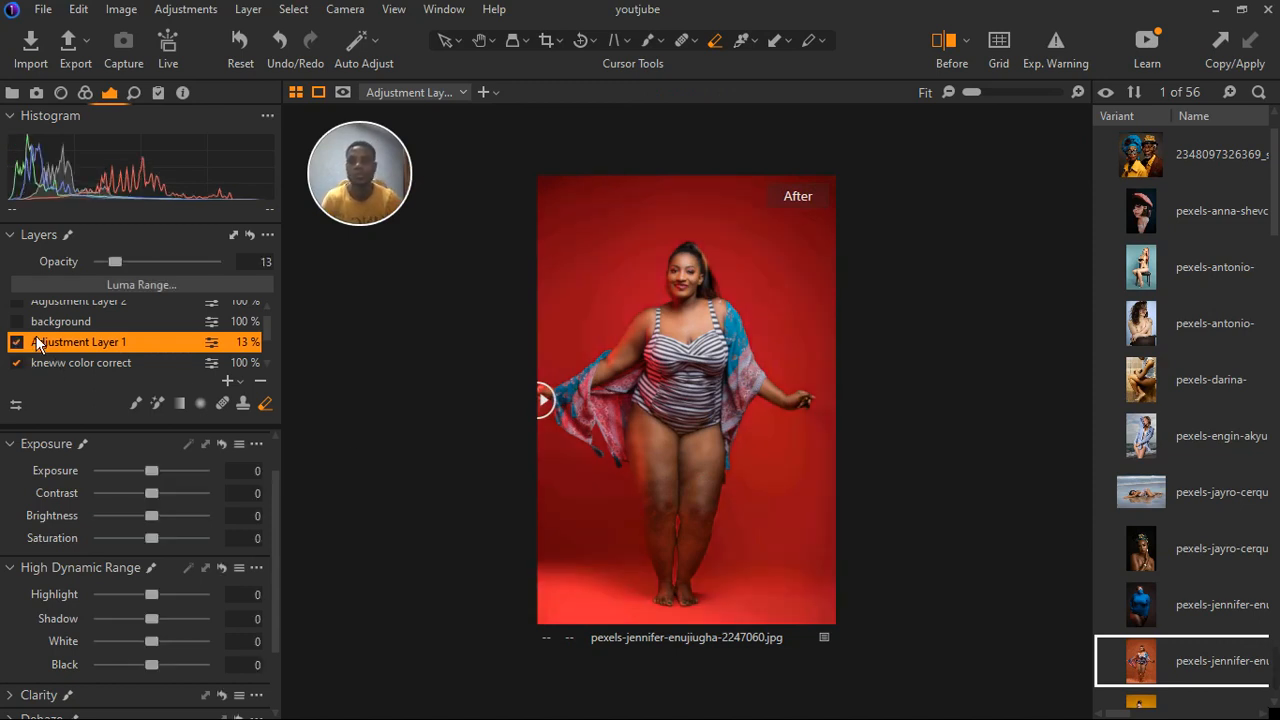
scroll(44, 332, up, 1)
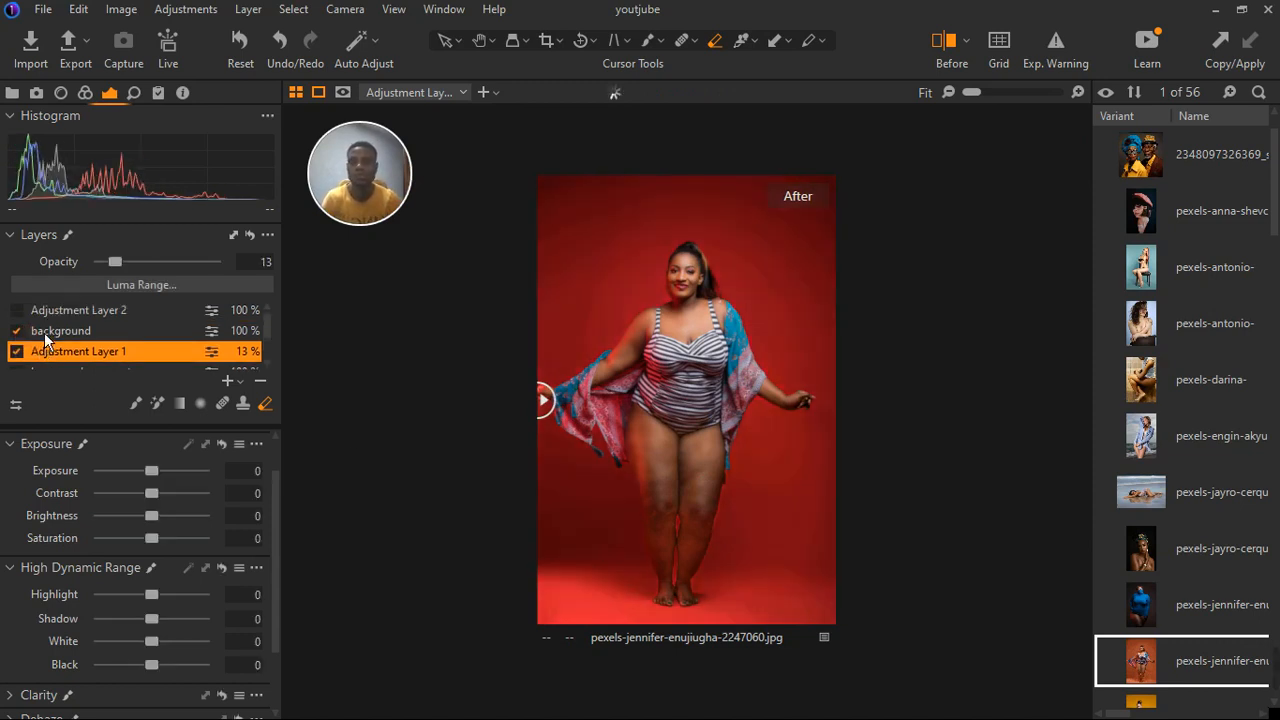
click(20, 318)
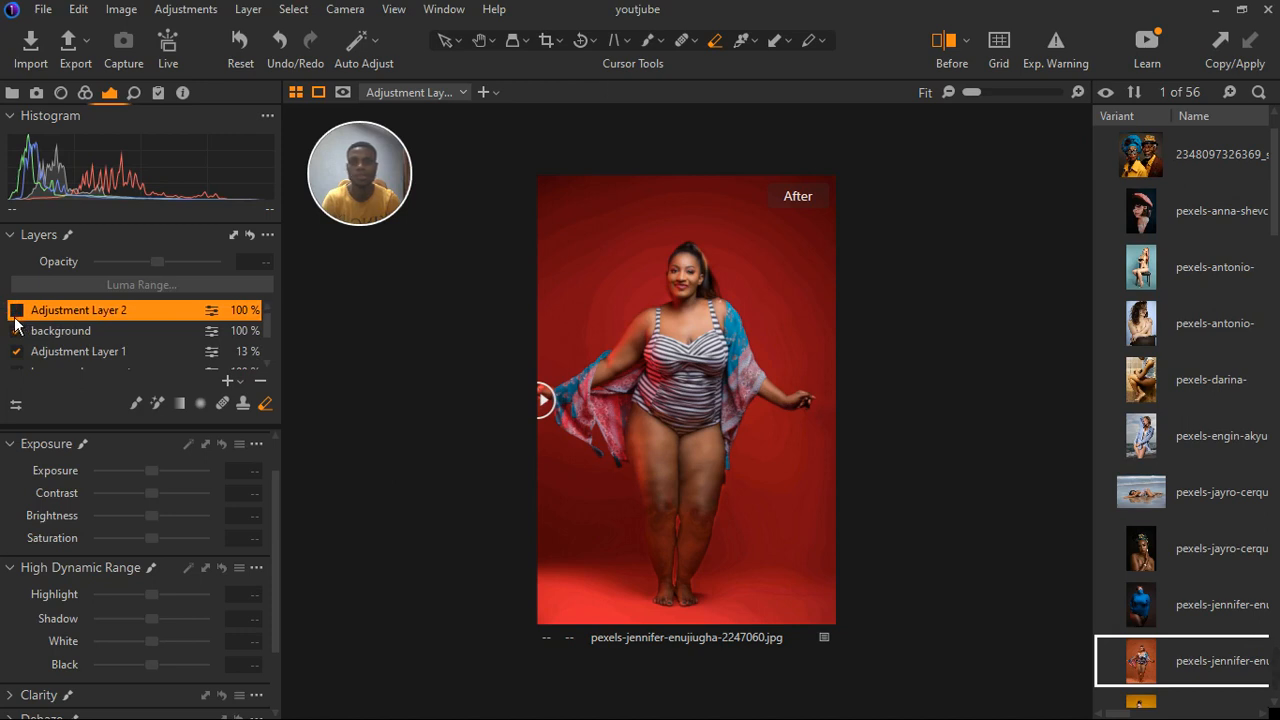
click(16, 312)
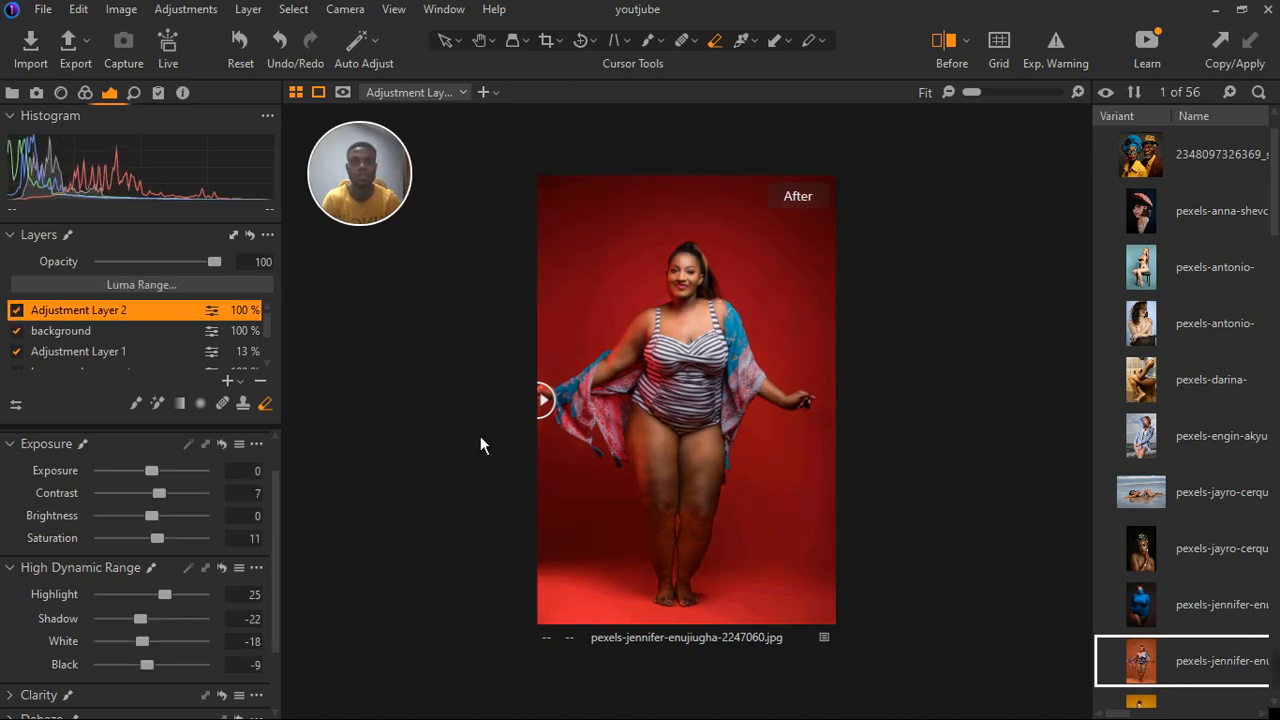
Hide Adjustment Layer 2, the background layer, Adjustment Layer 1 and kneww color correct to examine the skin correct 1 layer alone
click(17, 331)
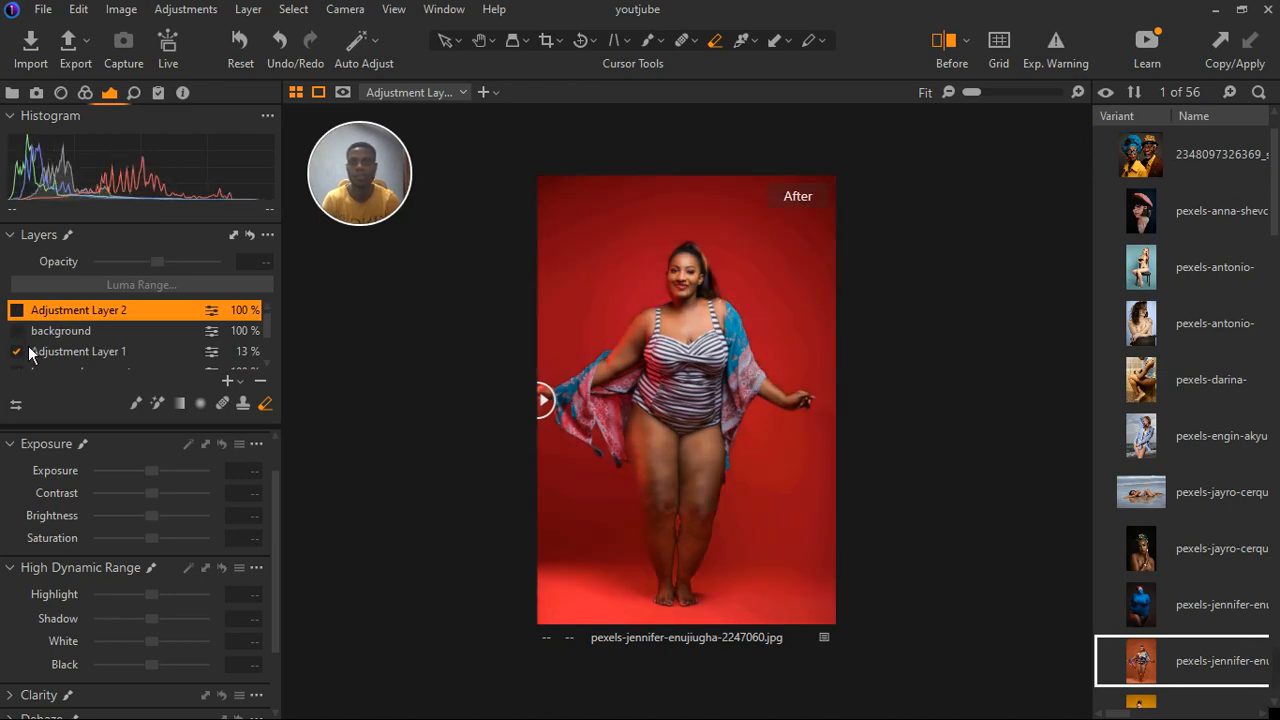
click(19, 350)
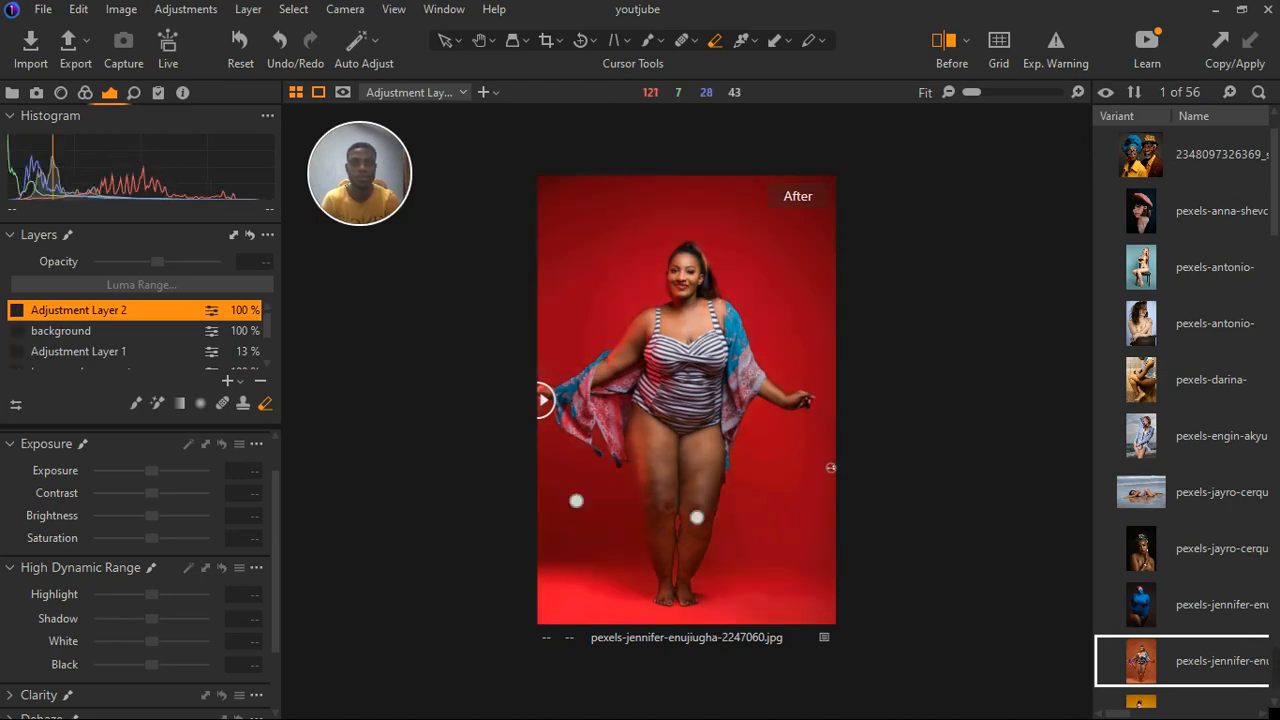
scroll(109, 360, down, 3)
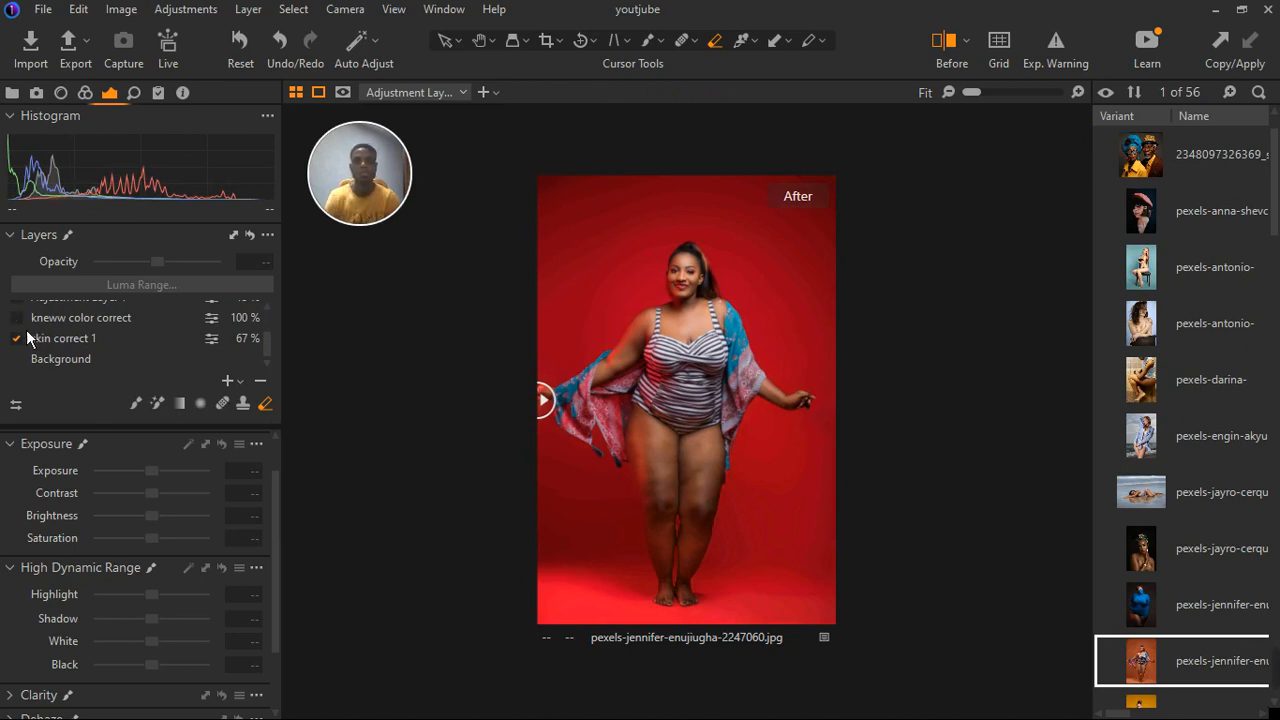
drag(558, 409, 471, 477)
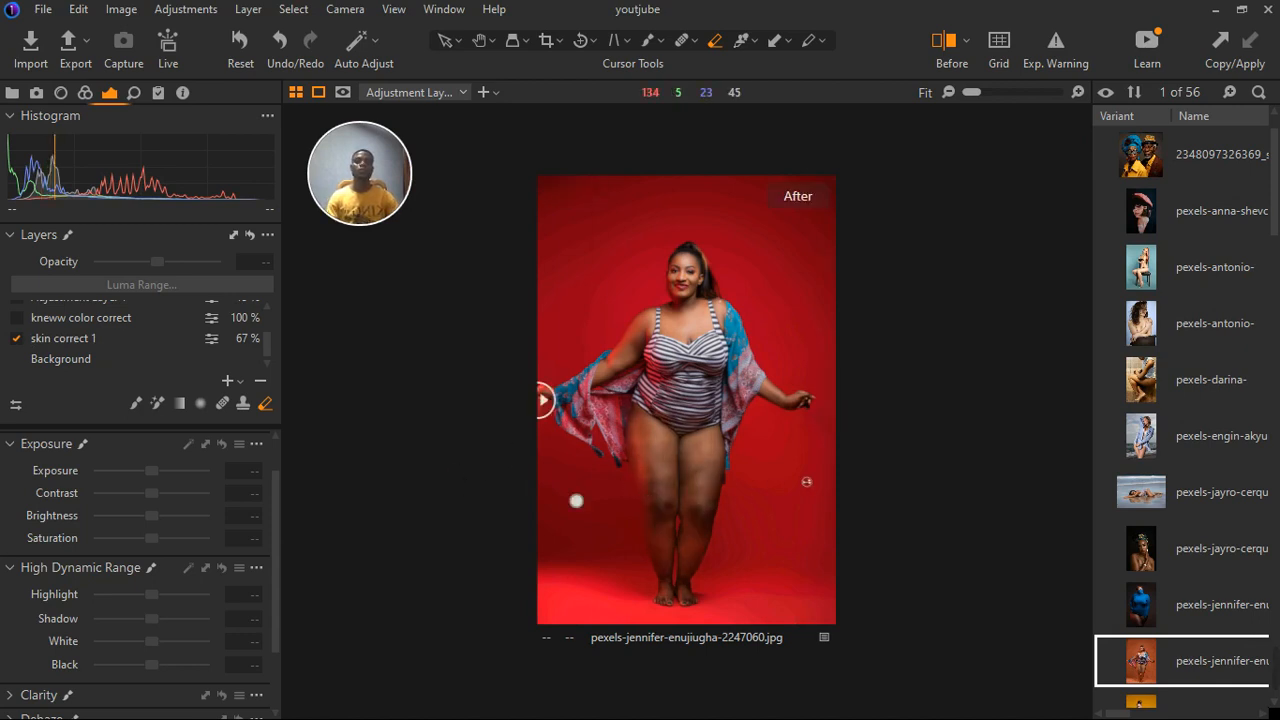
Show the kneww color correct layer and set its opacity to 52
click(20, 321)
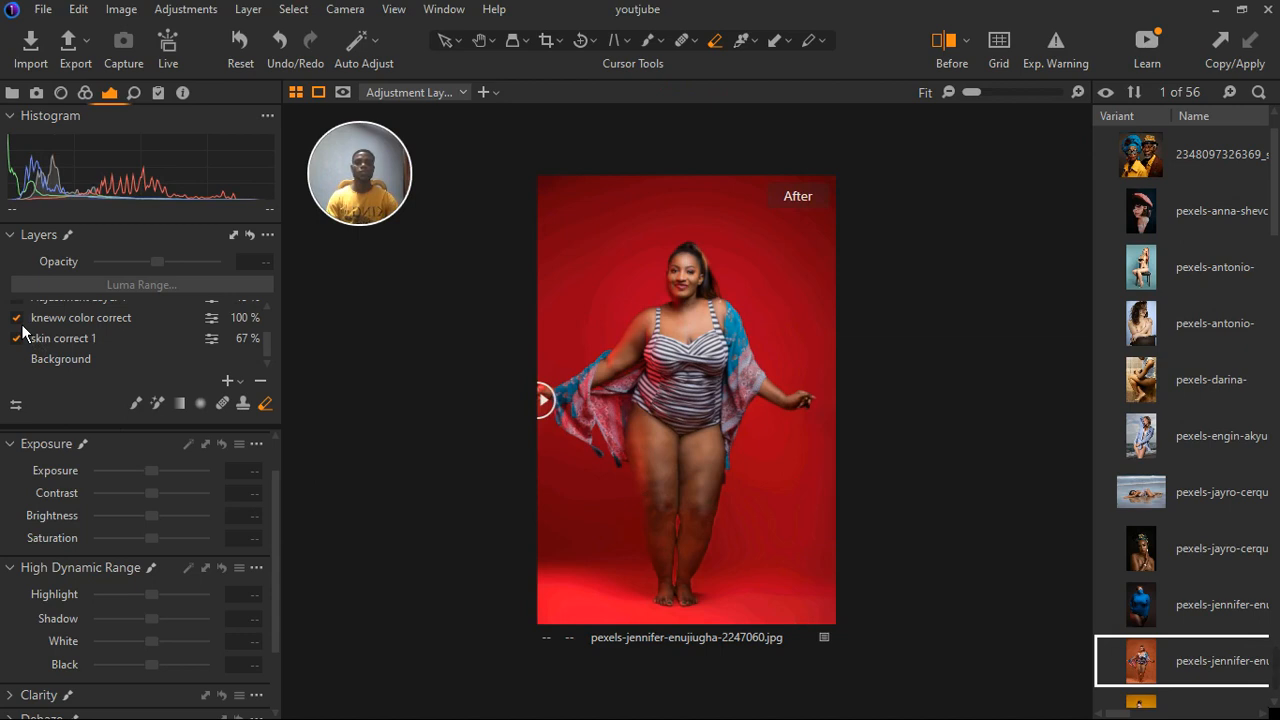
click(105, 318)
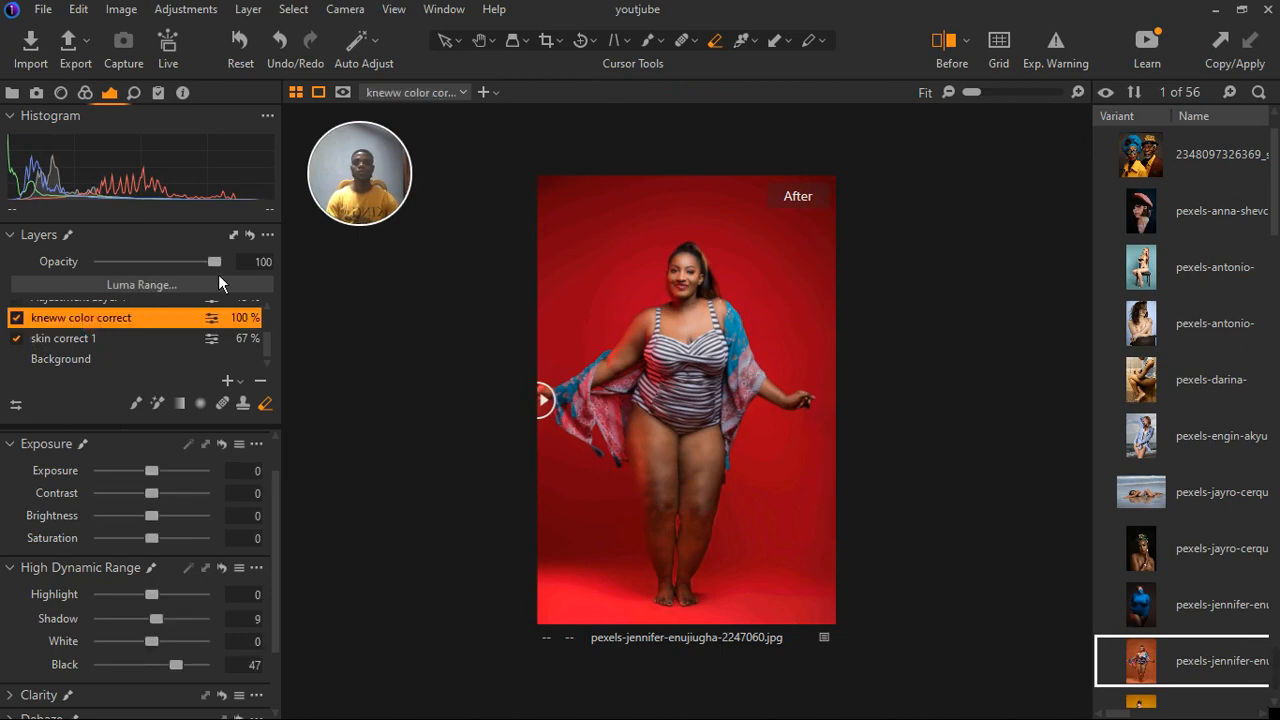
drag(219, 276, 166, 273)
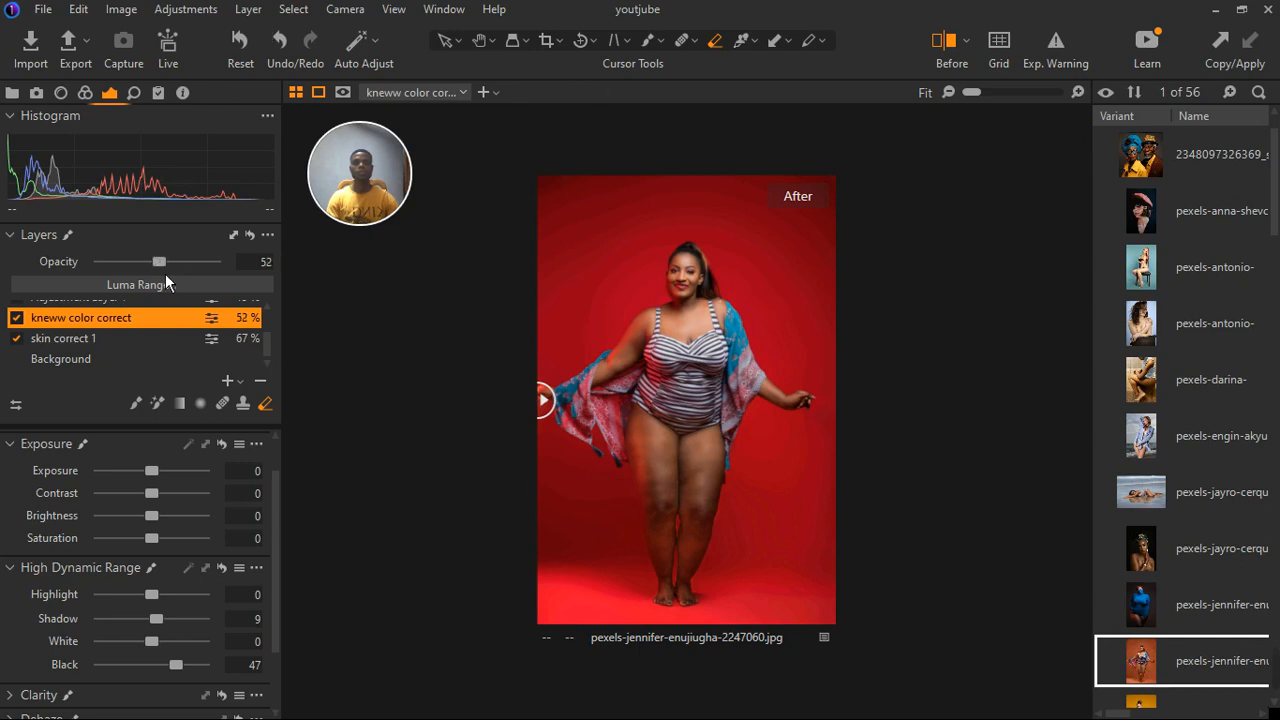